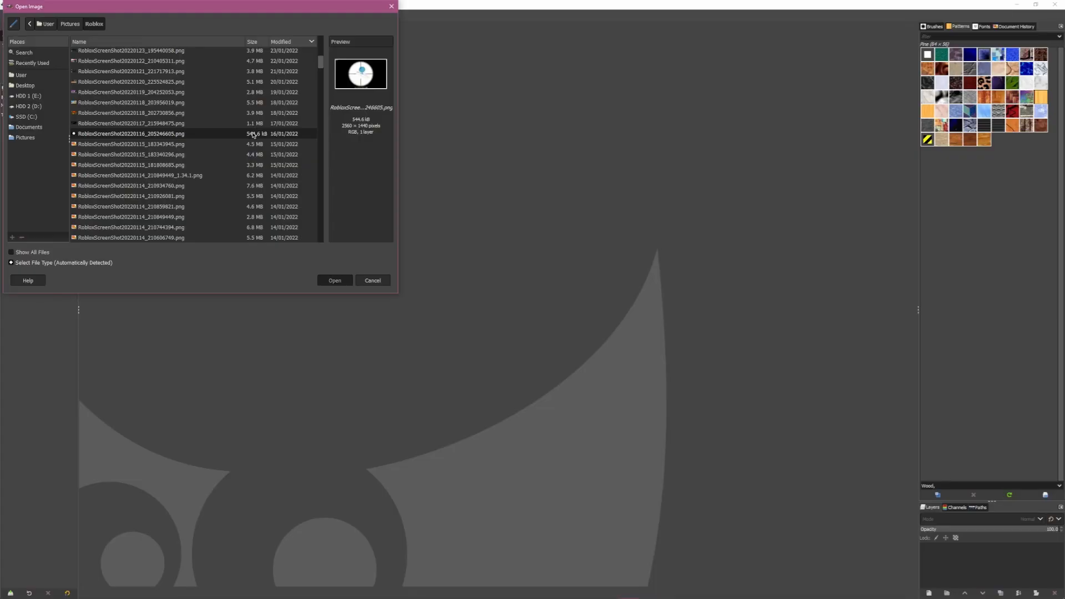
# Step: Open RobloxScreenShot20220116_205246605.png and enlarge its layer about the centre to about 3006 × 1691 px
pyautogui.doubleClick(272, 136)
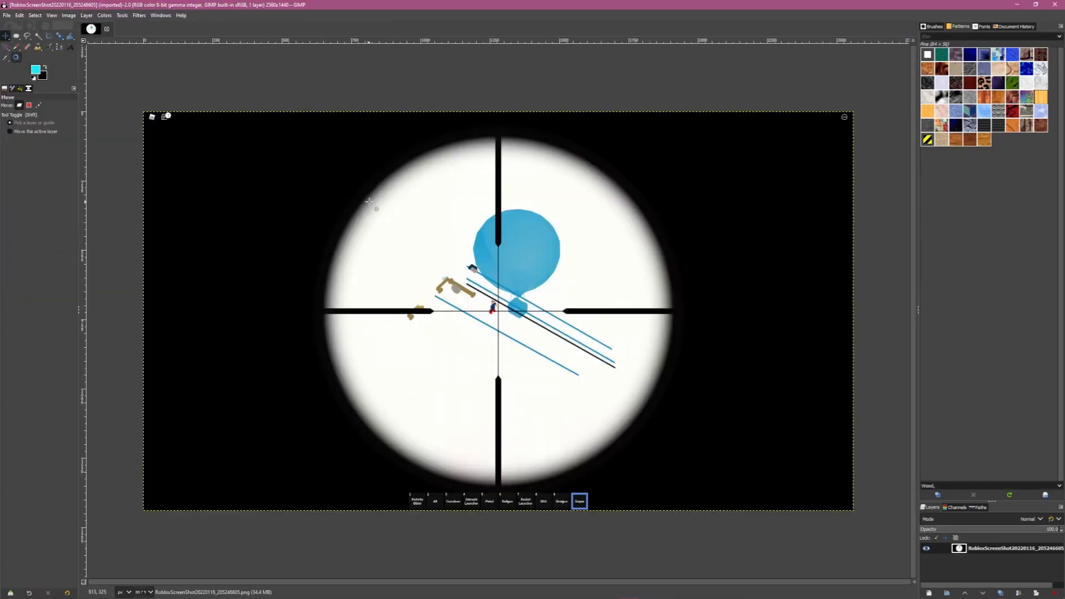
pyautogui.hotkey('shift', 's')
pyautogui.click(382, 210)
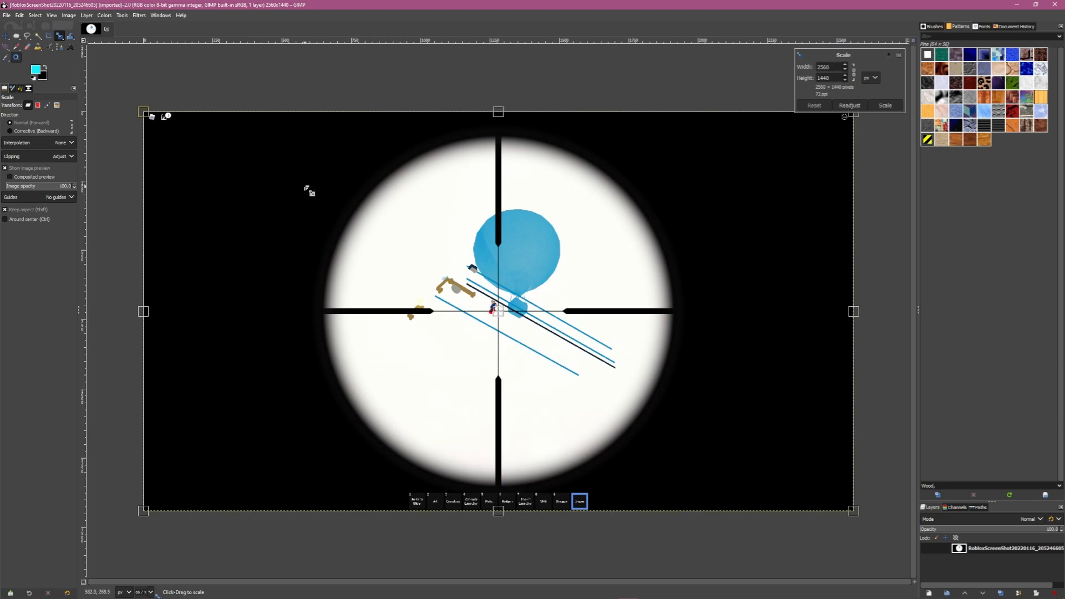
pyautogui.press('ctrl')
pyautogui.moveTo(284, 194); pyautogui.dragTo(350, 183)
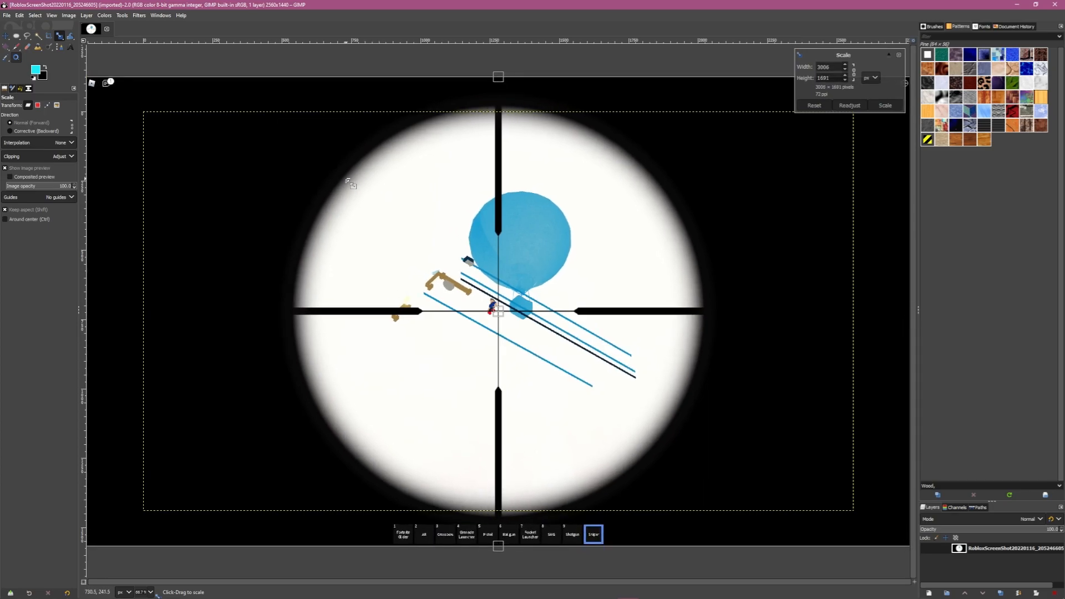
pyautogui.press('Return')
pyautogui.press('m')
# Step: Scale the scope screenshot layer up further about its centre so the scope circle extends beyond the canvas height
pyautogui.hotkey('shift', 's')
pyautogui.moveTo(336, 183); pyautogui.dragTo(222, 174)
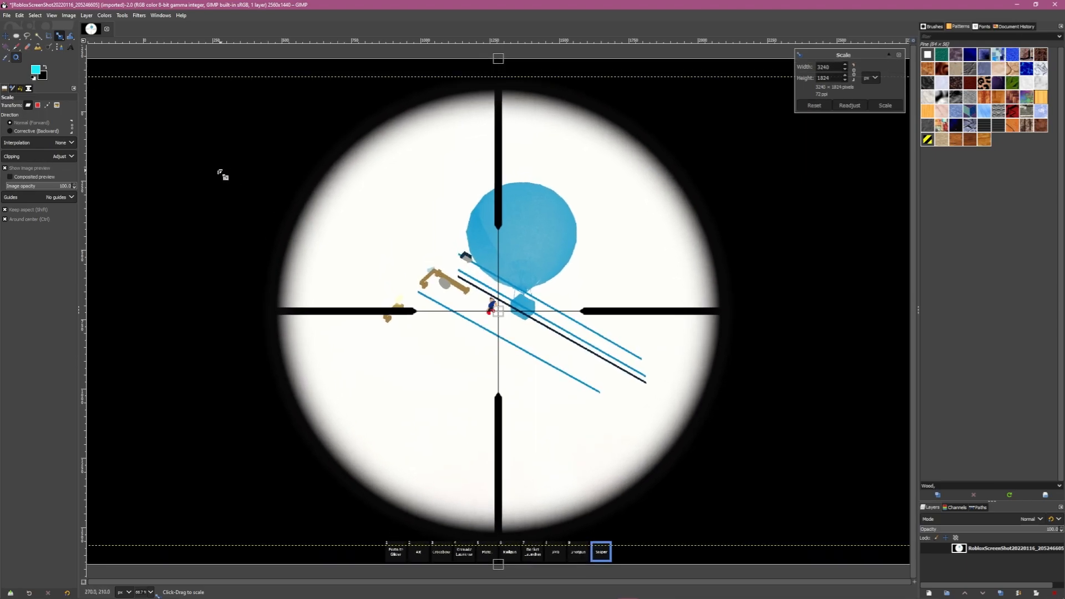
pyautogui.press('Return')
pyautogui.press('m')
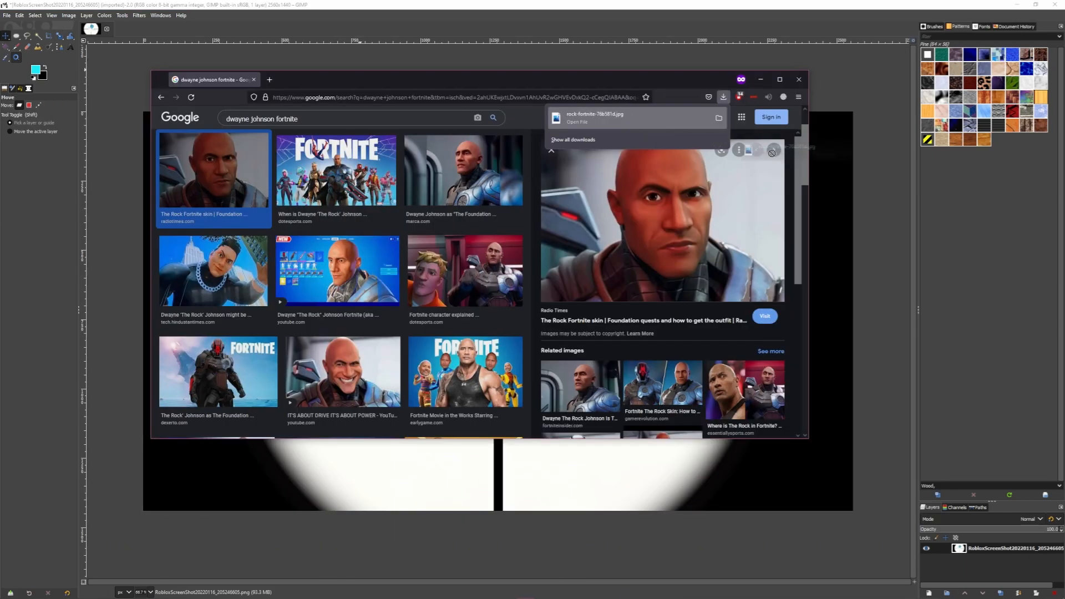
# Step: Add the downloaded rock-fortnite-76b581d.jpg as a new layer and outline the bald man's head with a closed free selection
pyautogui.moveTo(637, 118); pyautogui.dragTo(827, 165)
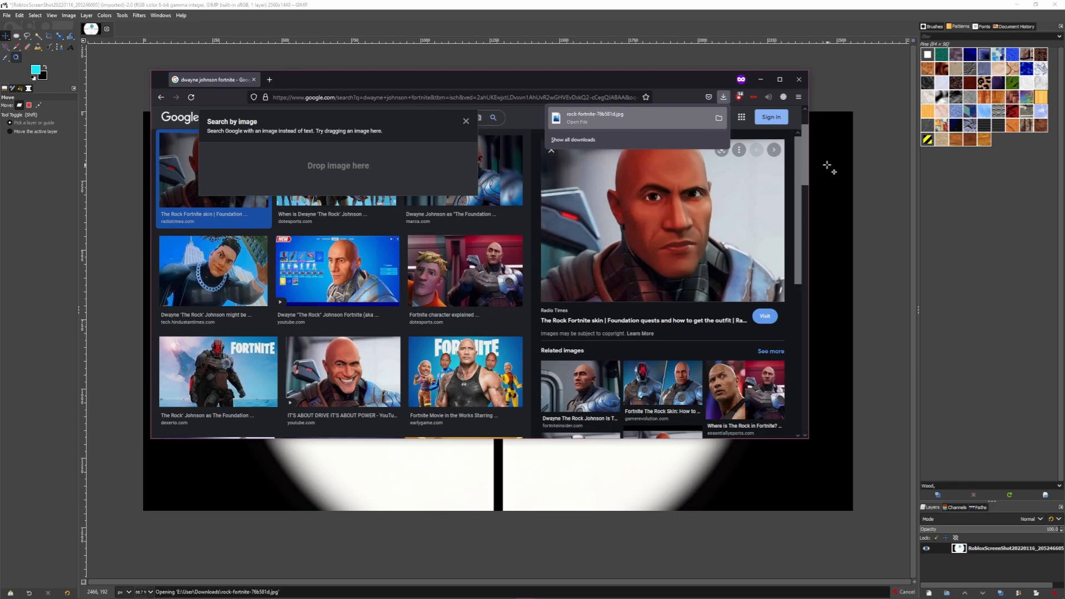
pyautogui.press('f')
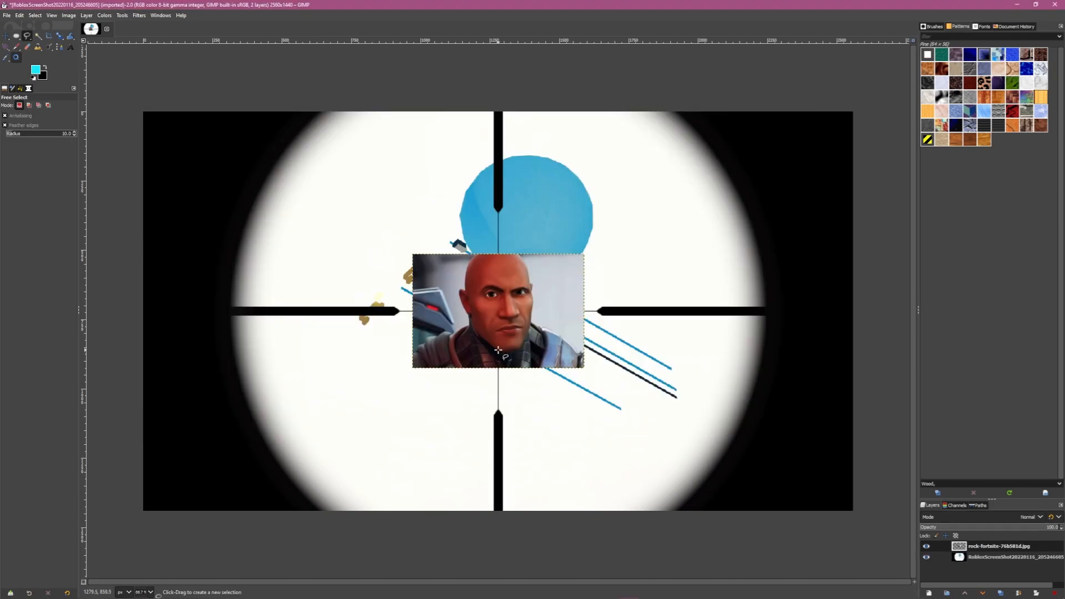
pyautogui.moveTo(509, 352); pyautogui.dragTo(528, 329)
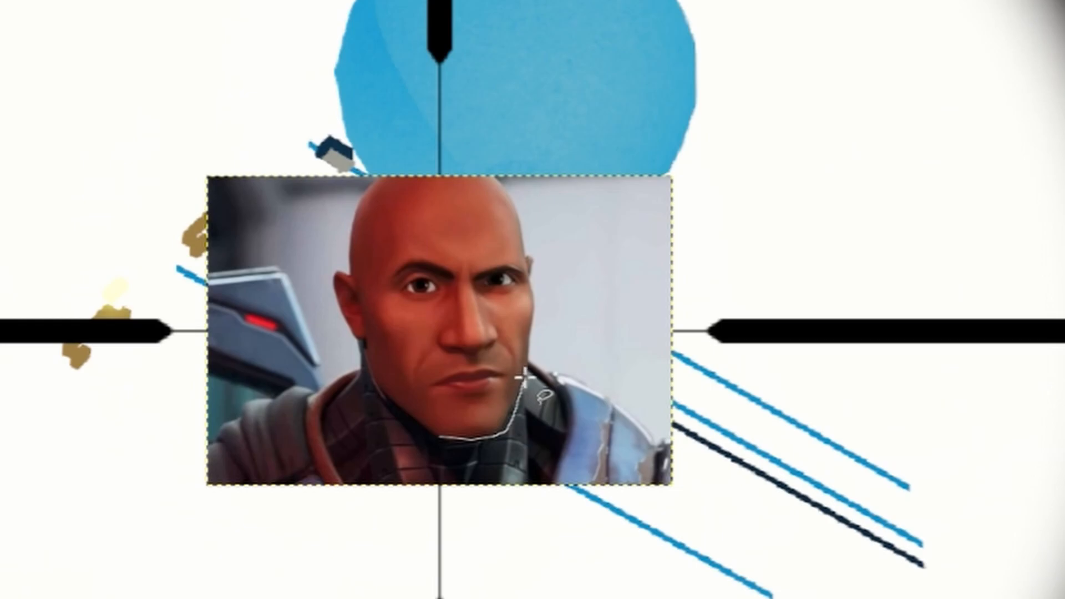
pyautogui.moveTo(525, 378)
pyautogui.mouseDown()
pyautogui.moveTo(527, 282)
pyautogui.moveTo(368, 178)
pyautogui.mouseUp()
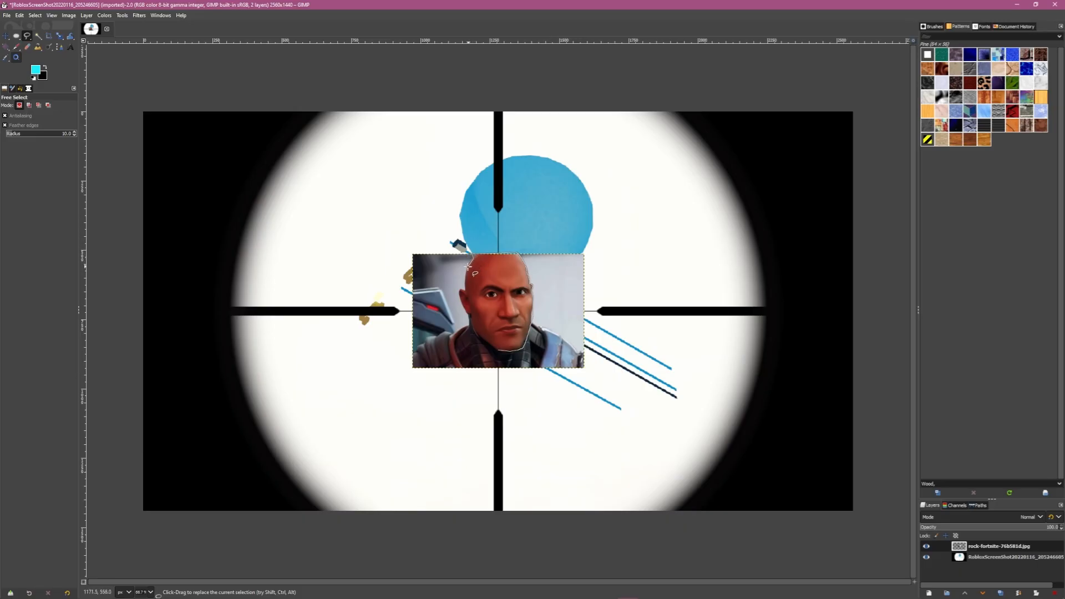
pyautogui.moveTo(468, 295); pyautogui.dragTo(485, 340)
pyautogui.scroll(4, 487, 342)
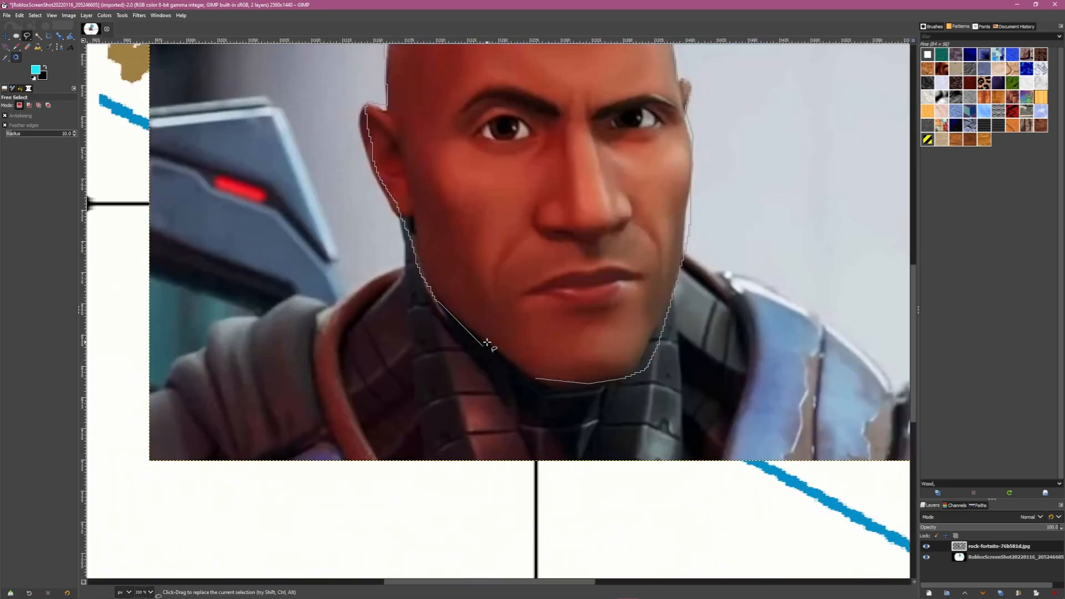
pyautogui.moveTo(535, 376); pyautogui.dragTo(541, 381)
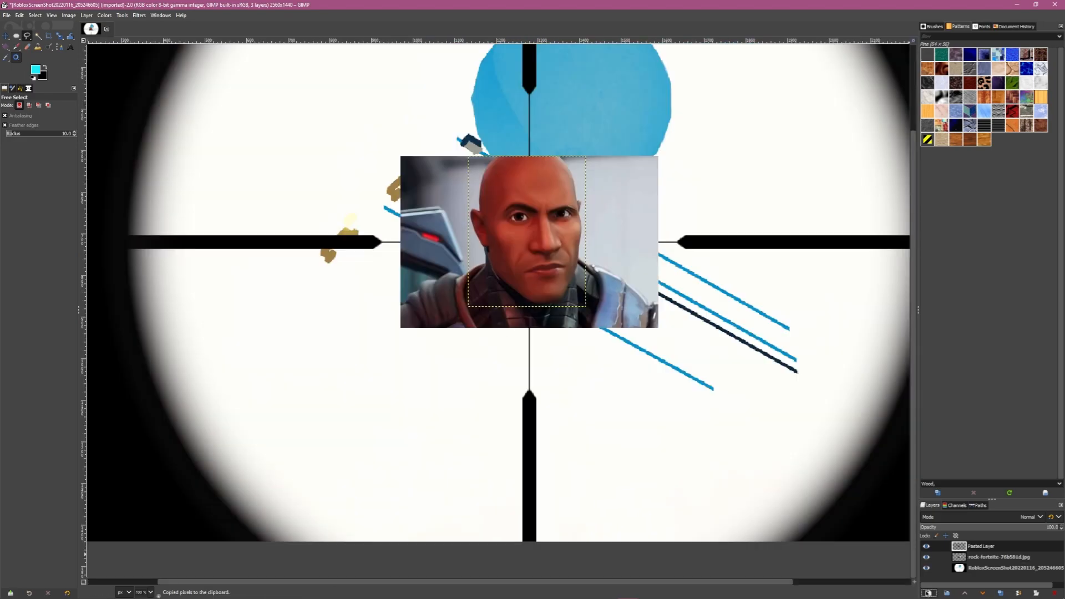
# Step: Delete the full portrait layer and move the pasted head cut-out, scaled to 16 × 20 px, onto the small character's head
pyautogui.rightClick(991, 557)
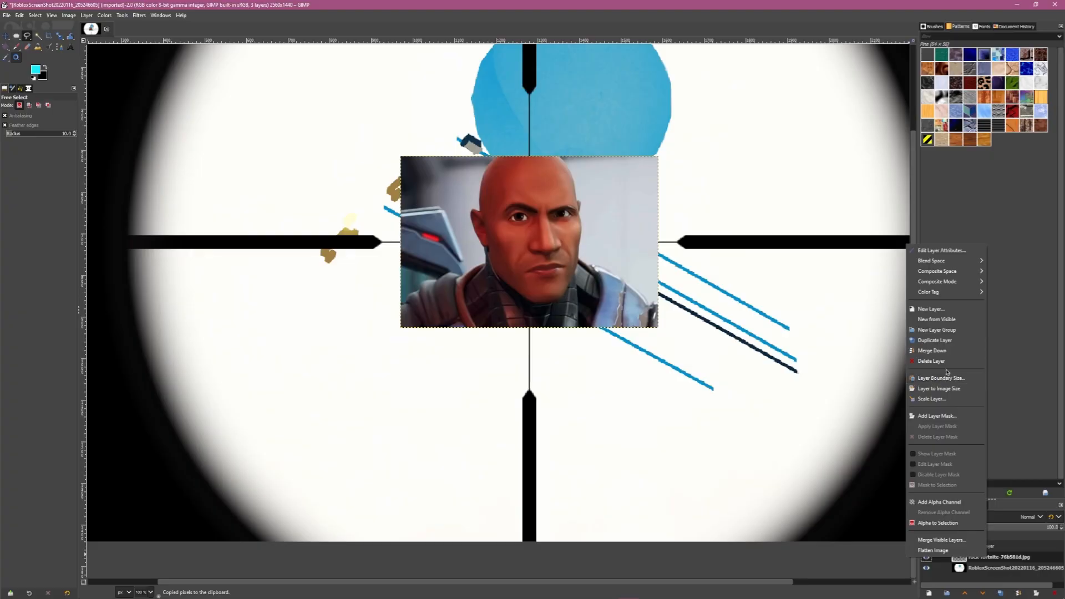
pyautogui.click(945, 362)
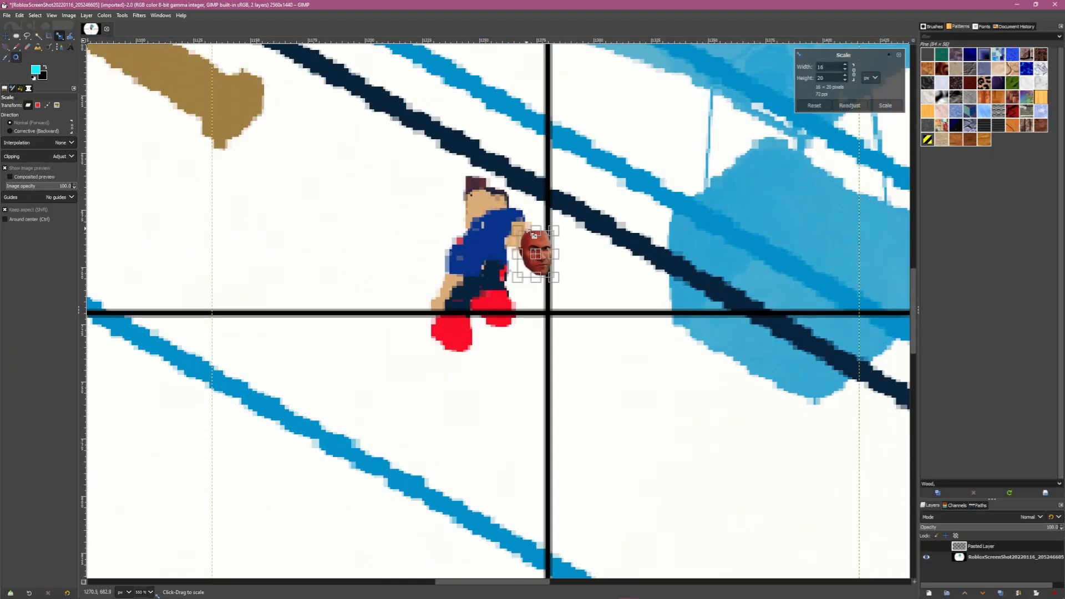
pyautogui.moveTo(541, 252); pyautogui.dragTo(491, 214)
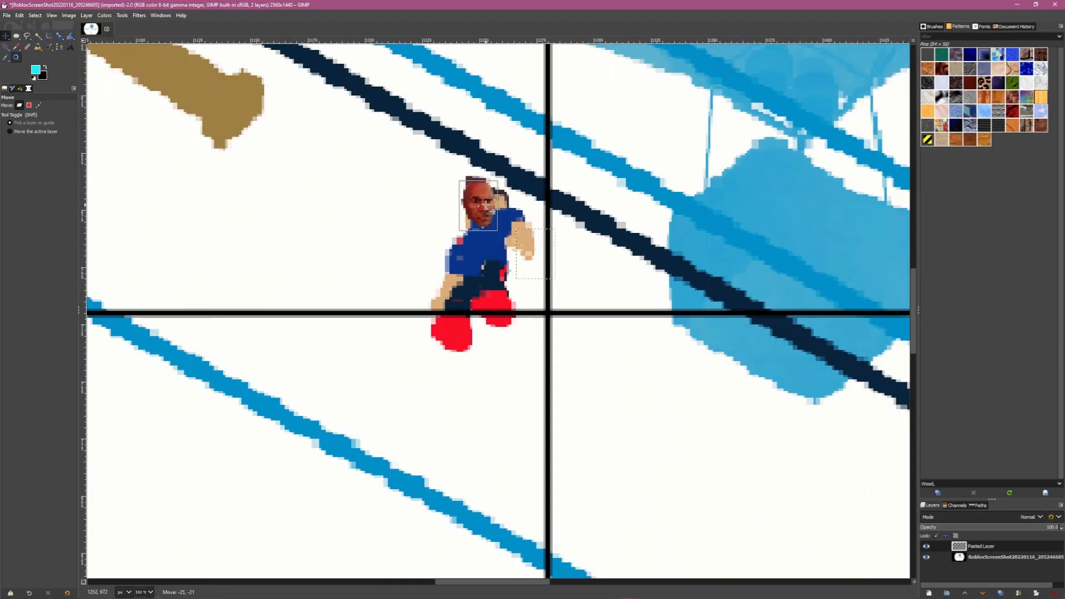
pyautogui.scroll(1, 630, 217)
pyautogui.scroll(-7, 630, 217)
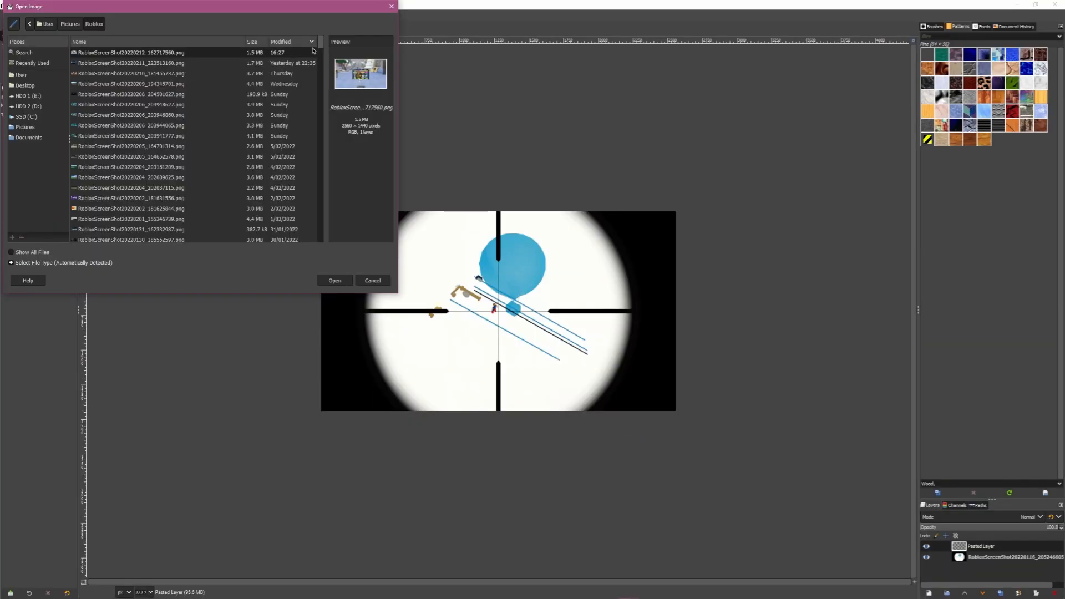
# Step: Open RobloxScreenShot20210709_152705056.png and enlarge its layer about the centre, cropping out the surrounding interface overlays
pyautogui.scroll(-8, 325, 48)
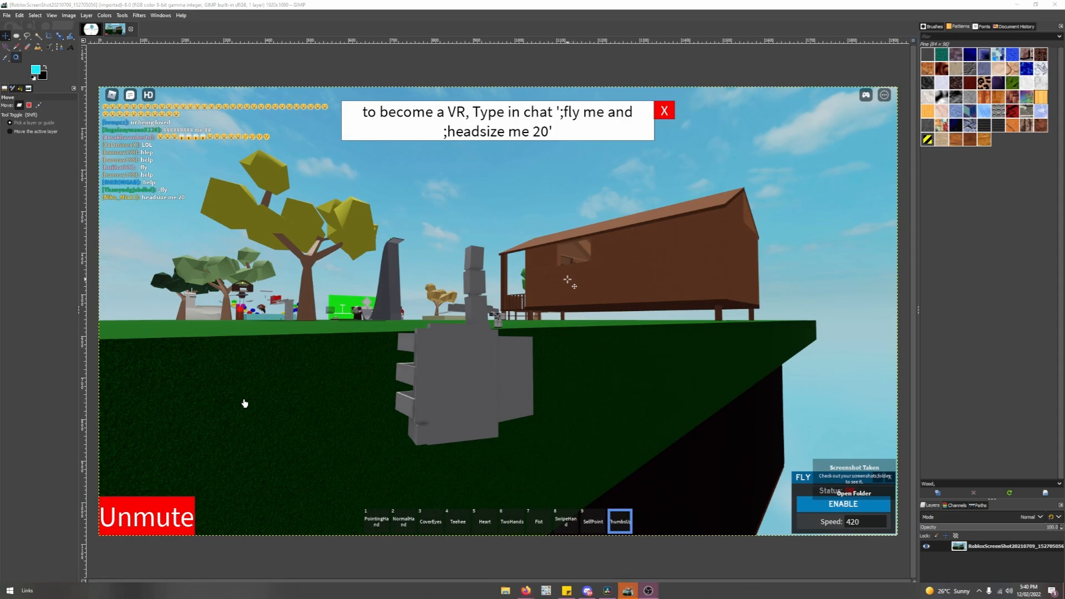
pyautogui.click(497, 64)
pyautogui.press('shift')
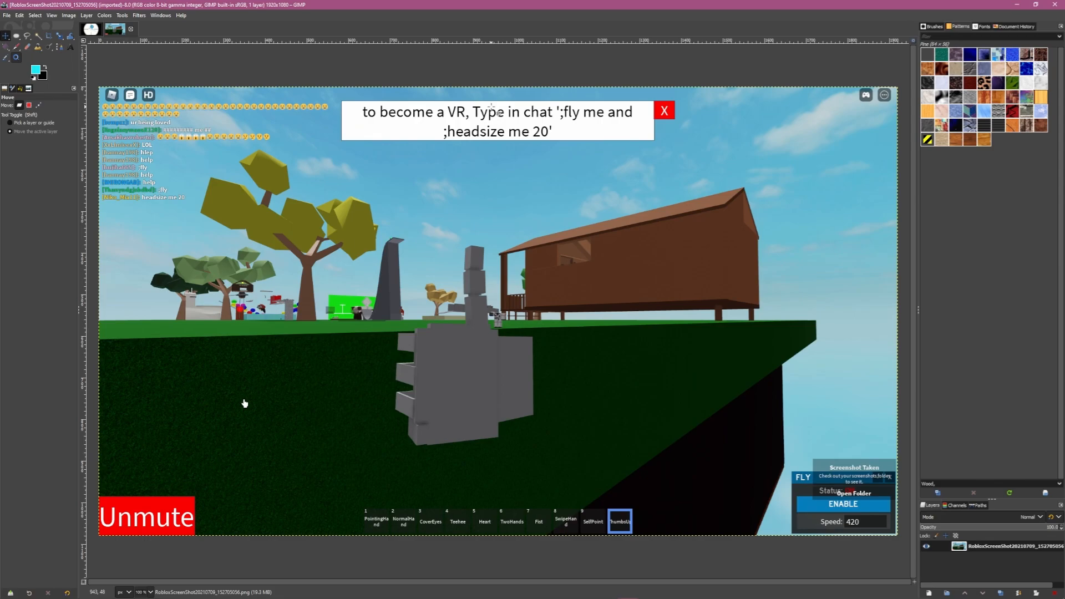
pyautogui.hotkey('shift', 's')
pyautogui.click(491, 107)
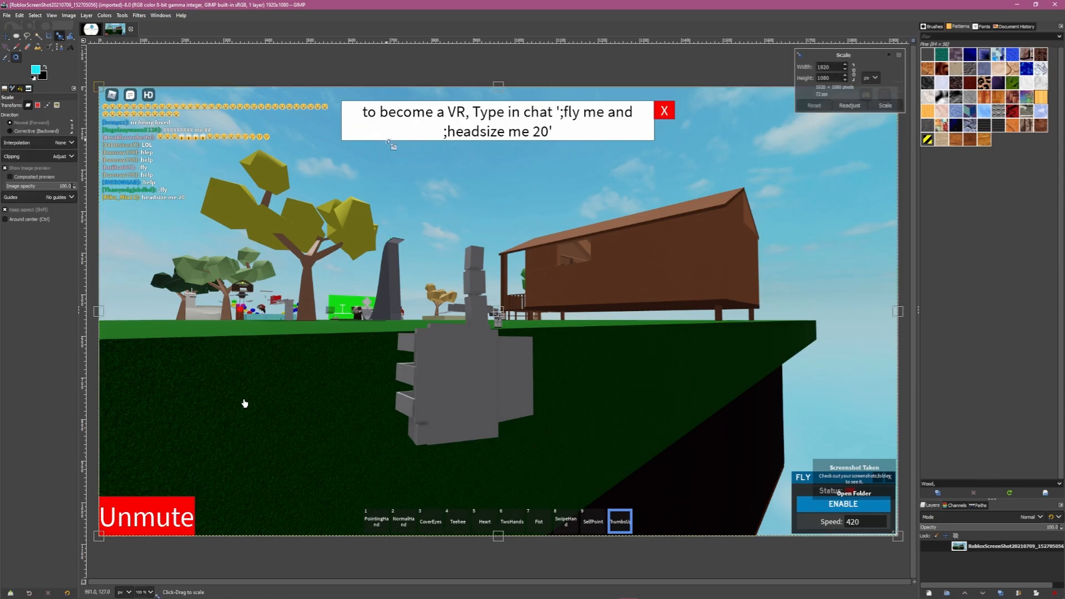
pyautogui.moveTo(245, 404); pyautogui.dragTo(120, 450)
pyautogui.moveTo(0, 189); pyautogui.dragTo(414, 270)
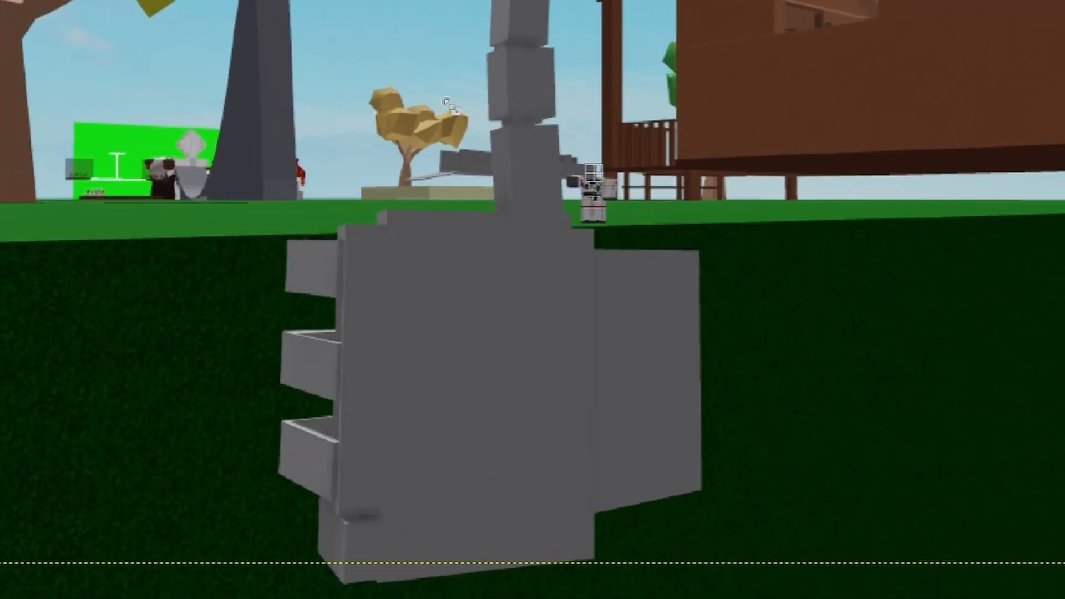
pyautogui.moveTo(447, 101); pyautogui.dragTo(603, 115)
pyautogui.press('m')
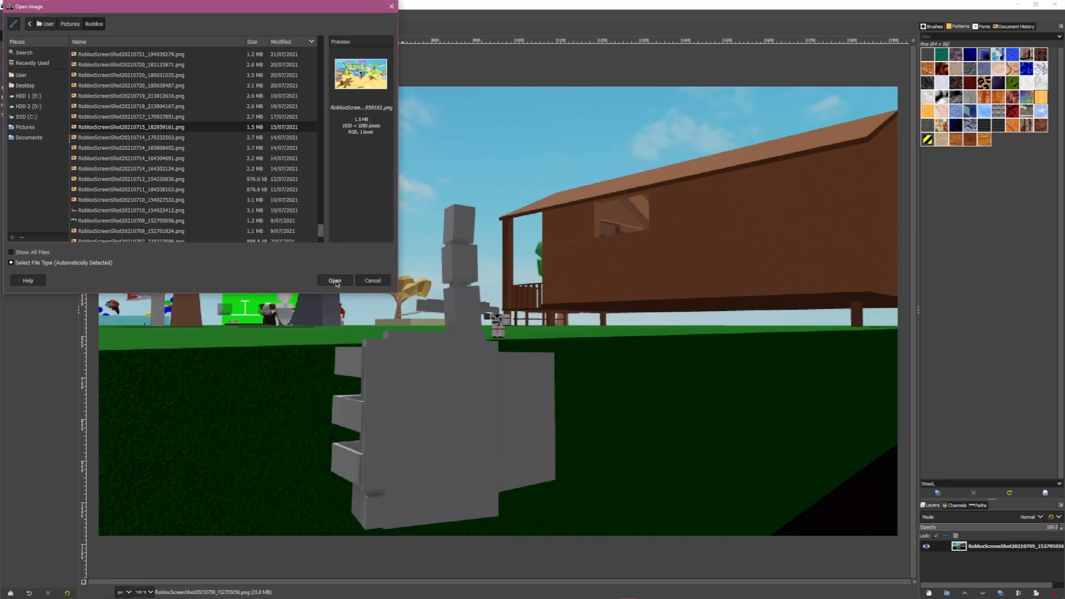
# Step: Open RobloxScreenShot20210715_182959161.png and enlarge its layer about the centre to about 4930 × 2773 px
pyautogui.click(334, 281)
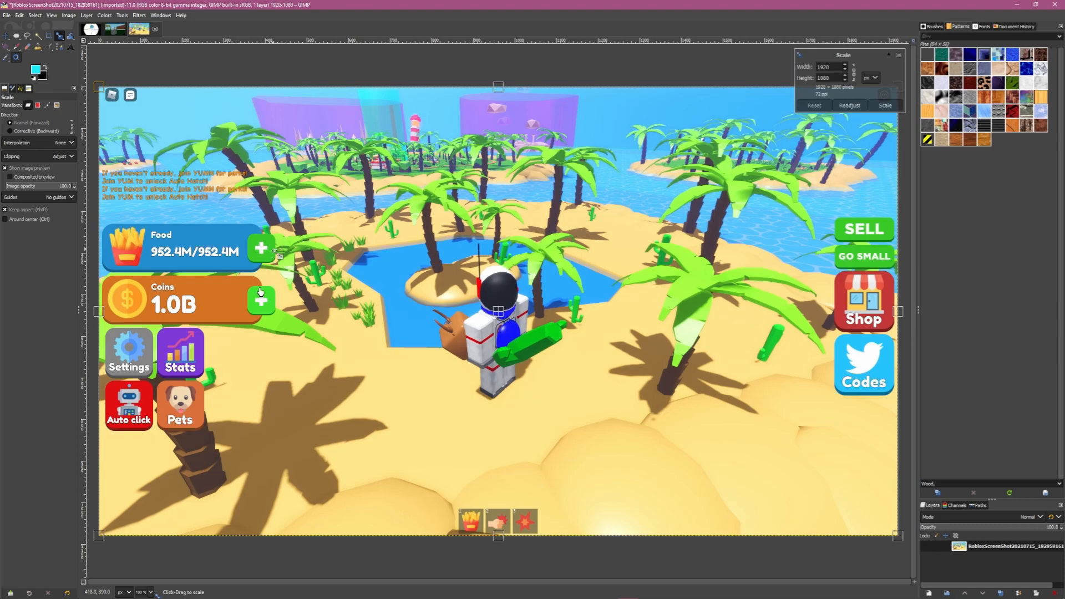
pyautogui.press('ctrl')
pyautogui.moveTo(361, 279); pyautogui.dragTo(261, 270)
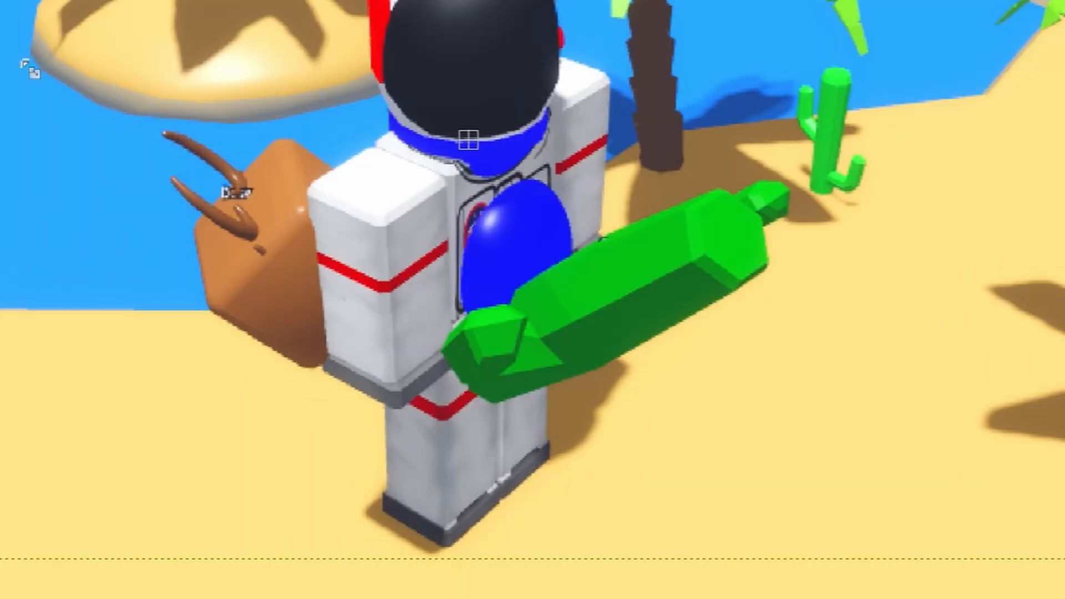
pyautogui.moveTo(29, 70); pyautogui.dragTo(1, 56)
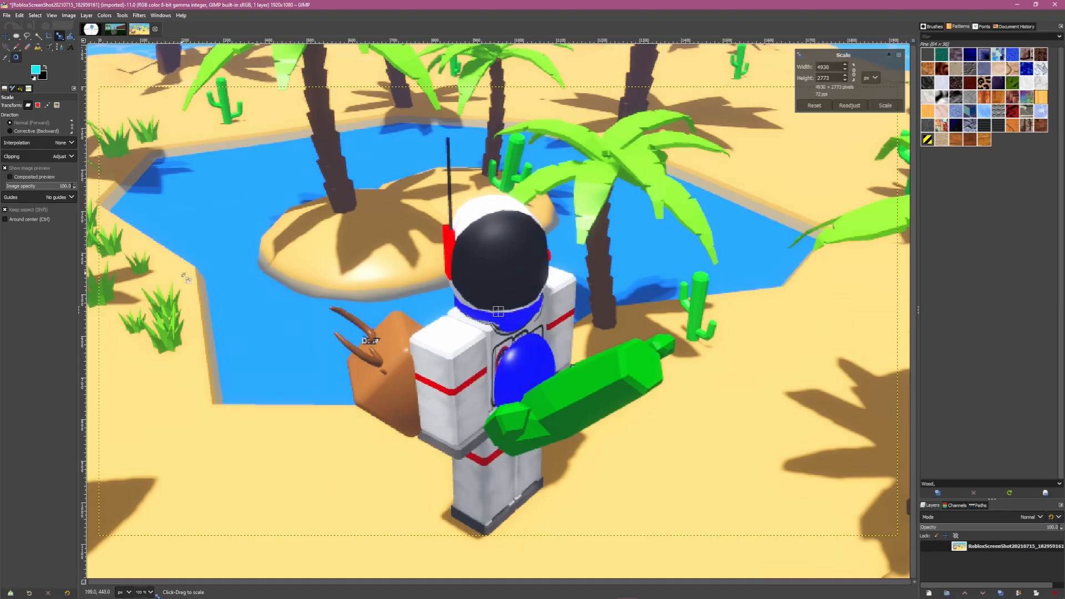
pyautogui.press('Escape')
pyautogui.press('m')
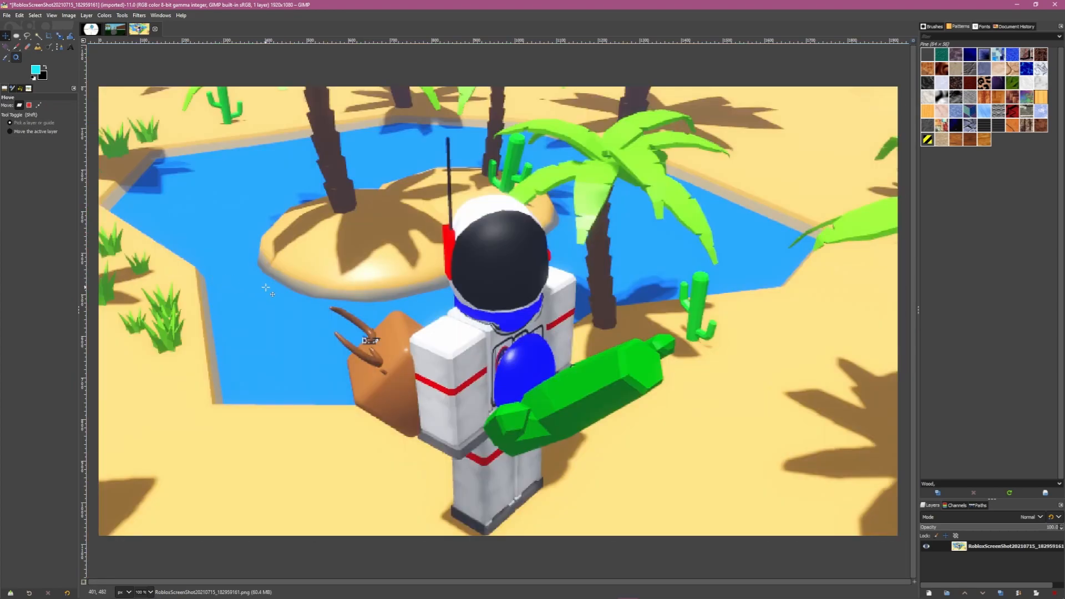
pyautogui.moveTo(268, 290); pyautogui.dragTo(269, 276)
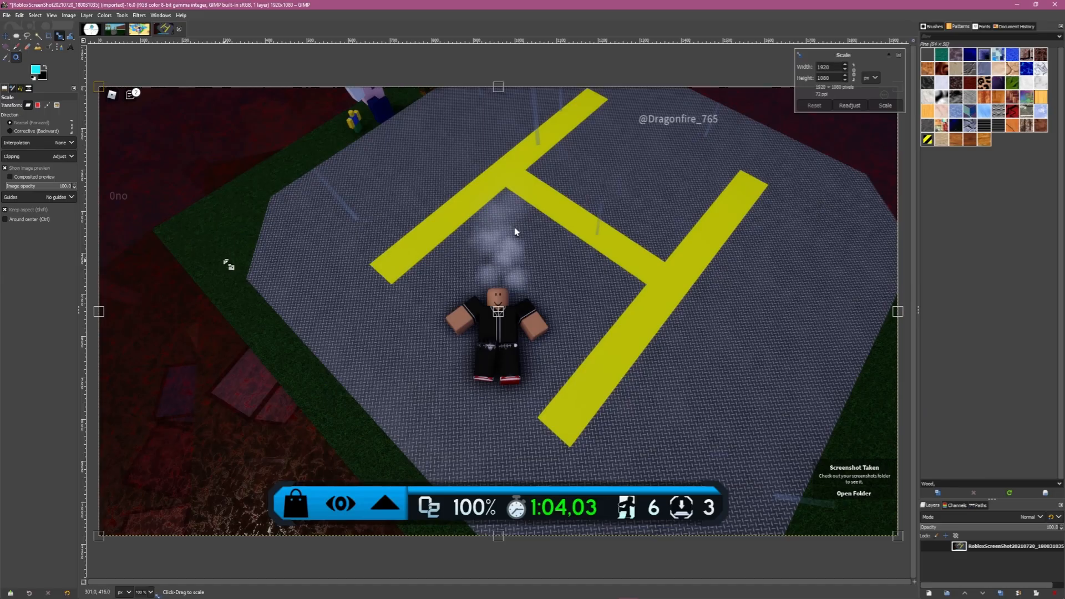
# Step: Enlarge the helipad screenshot layer about its centre and move it so the character stands in the left half of the canvas
pyautogui.moveTo(309, 271); pyautogui.dragTo(293, 346)
pyautogui.press('m')
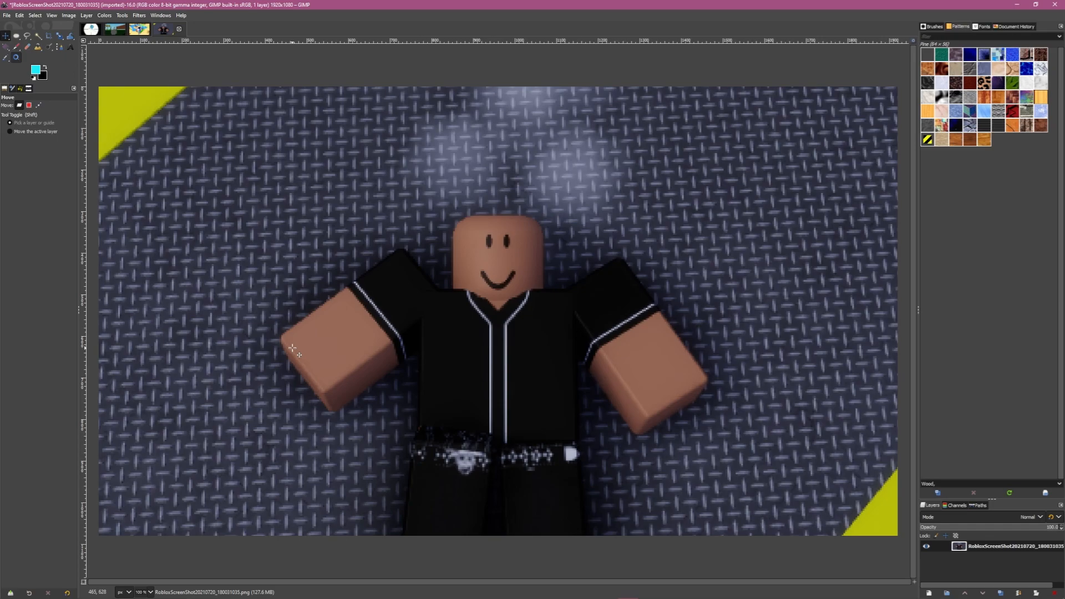
pyautogui.moveTo(292, 348); pyautogui.dragTo(242, 310)
pyautogui.moveTo(391, 310); pyautogui.dragTo(480, 315)
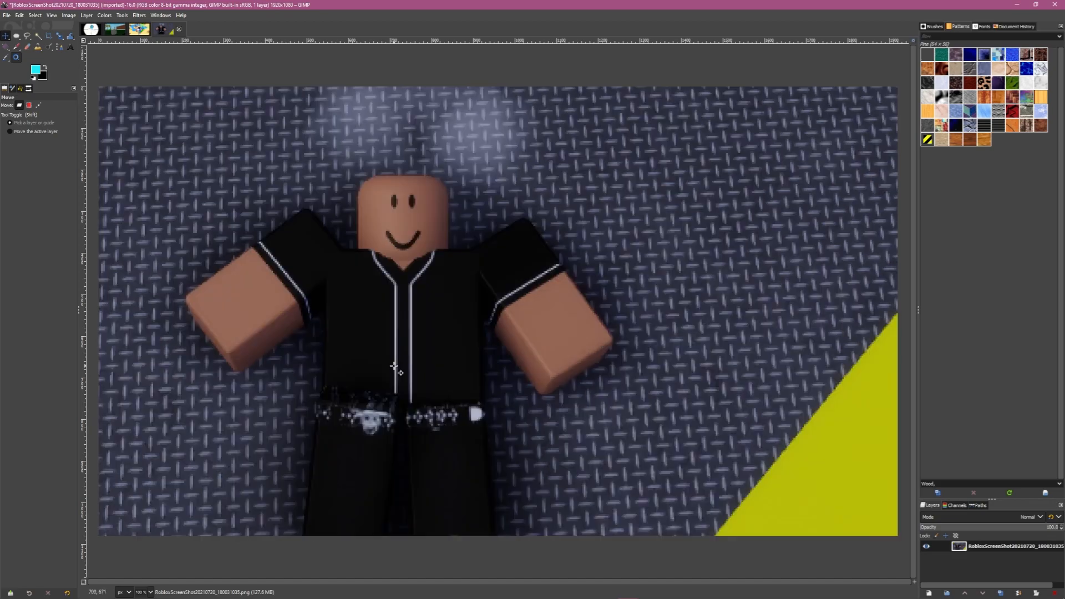
pyautogui.moveTo(394, 366); pyautogui.dragTo(348, 379)
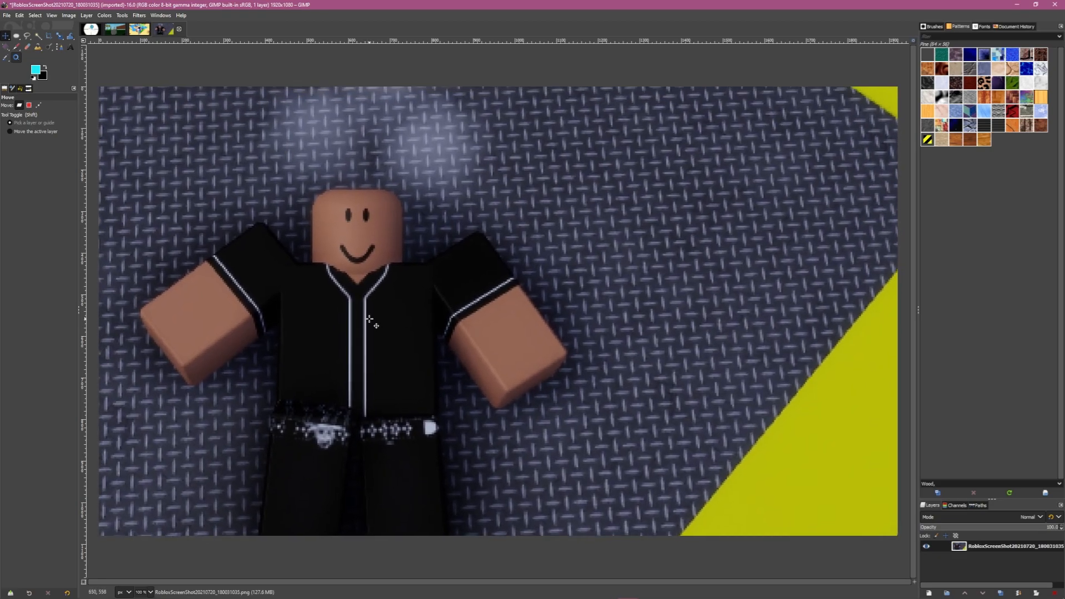
# Step: Rotate the helipad screenshot layer slightly clockwise so the character leans to the right
pyautogui.press('shift')
pyautogui.hotkey('shift', 'r')
pyautogui.click(369, 319)
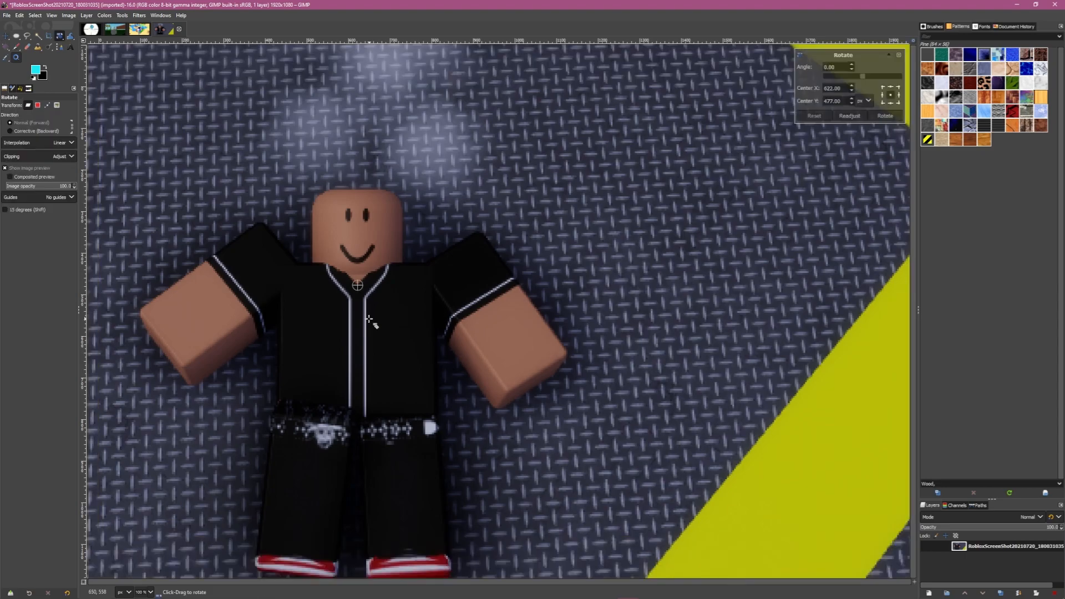
pyautogui.moveTo(549, 202); pyautogui.dragTo(577, 226)
pyautogui.press('Return')
pyautogui.press('m')
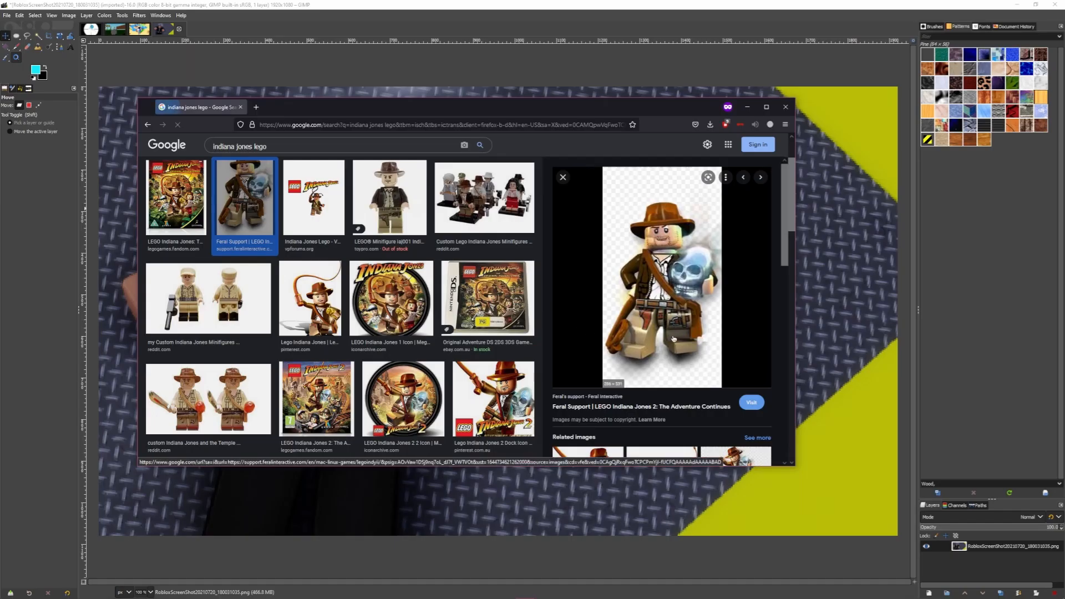
# Step: Add the LEGO Indiana Jones image from the browser as a new layer and move it to the character's right
pyautogui.moveTo(610, 144); pyautogui.dragTo(854, 209)
pyautogui.moveTo(854, 209); pyautogui.dragTo(852, 211)
pyautogui.moveTo(501, 299); pyautogui.dragTo(614, 209)
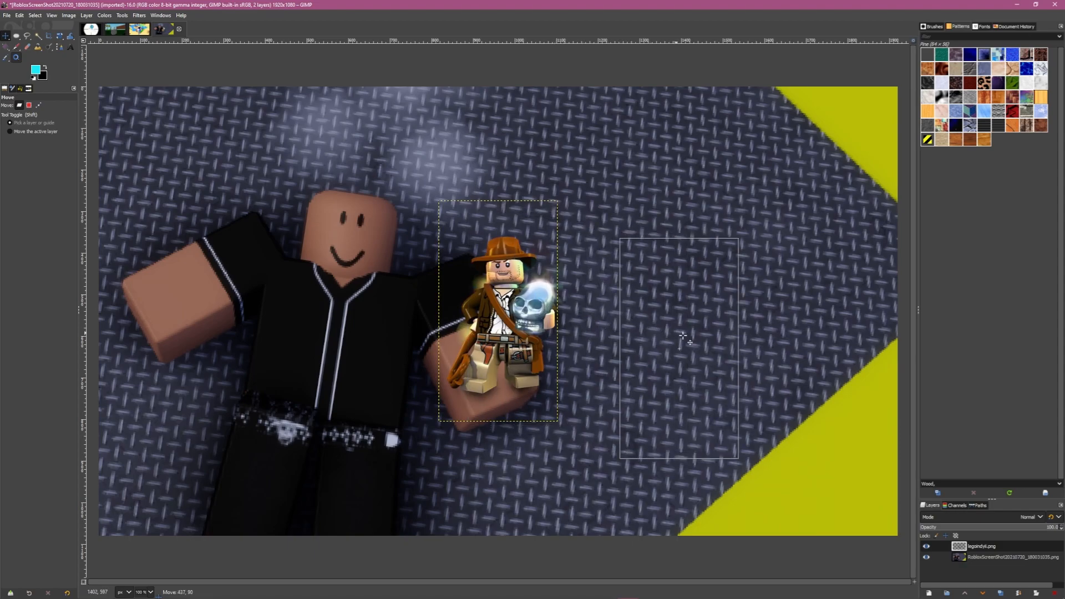
# Step: Enlarge the LEGO figure layer to fill the right half of the canvas and move it down to bring the hat into view
pyautogui.hotkey('shift', 's')
pyautogui.click(689, 337)
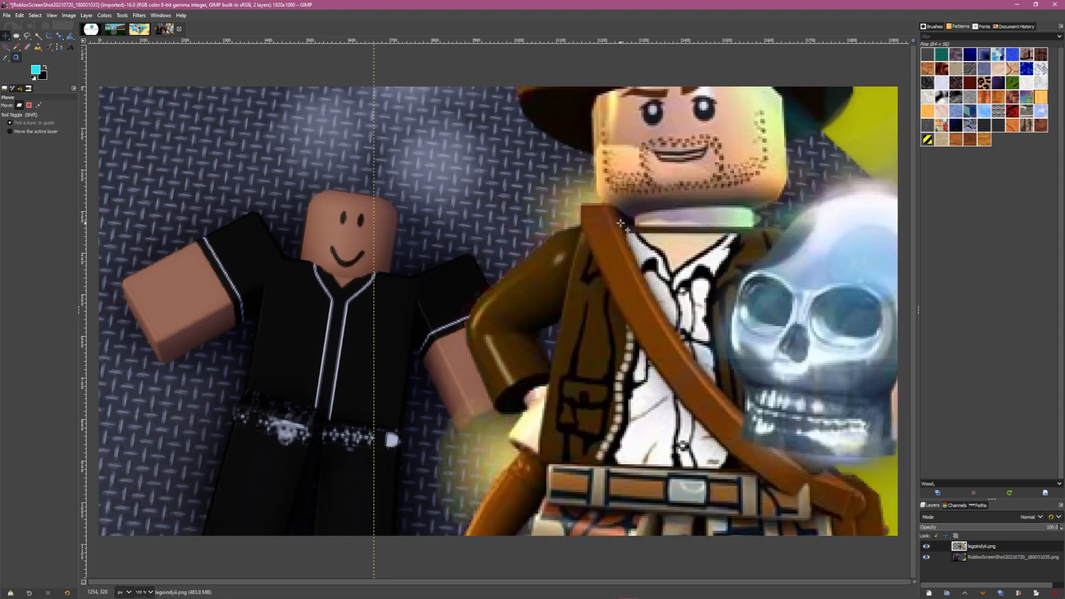
pyautogui.moveTo(622, 225); pyautogui.dragTo(625, 320)
# Step: Rotate the LEGO figure slightly counterclockwise and reposition it close beside the character
pyautogui.hotkey('shift', 'r')
pyautogui.click(625, 319)
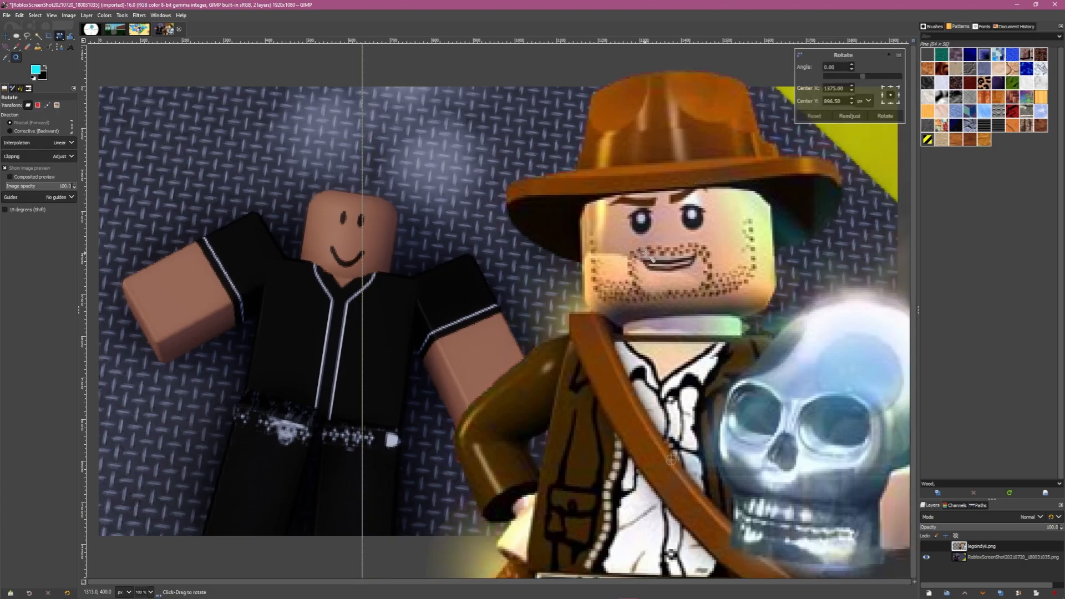
pyautogui.moveTo(653, 258); pyautogui.dragTo(565, 260)
pyautogui.press('Return')
pyautogui.press('m')
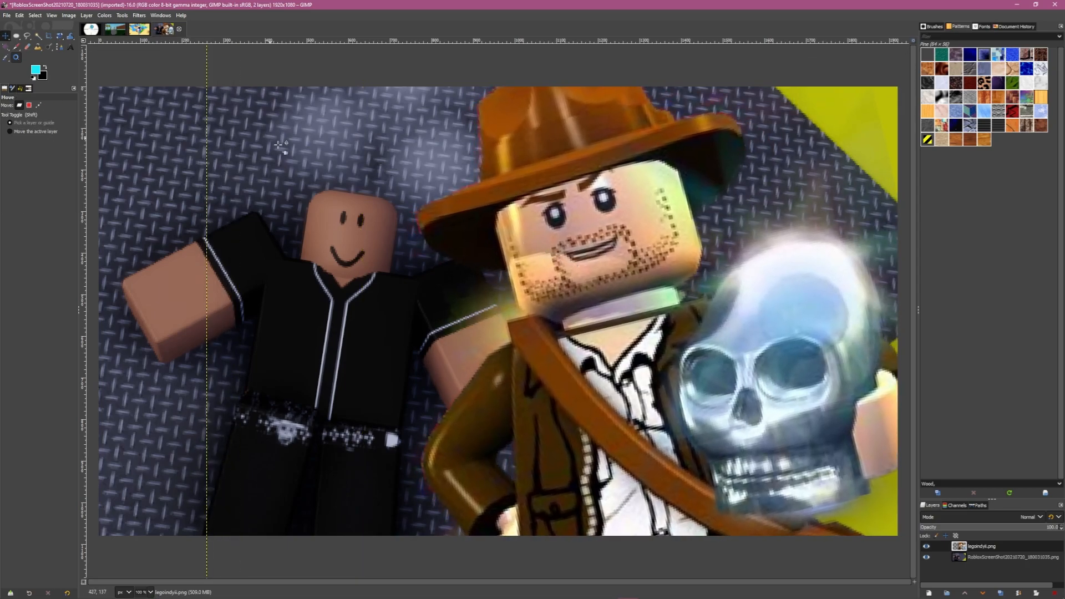
pyautogui.moveTo(349, 192); pyautogui.dragTo(402, 189)
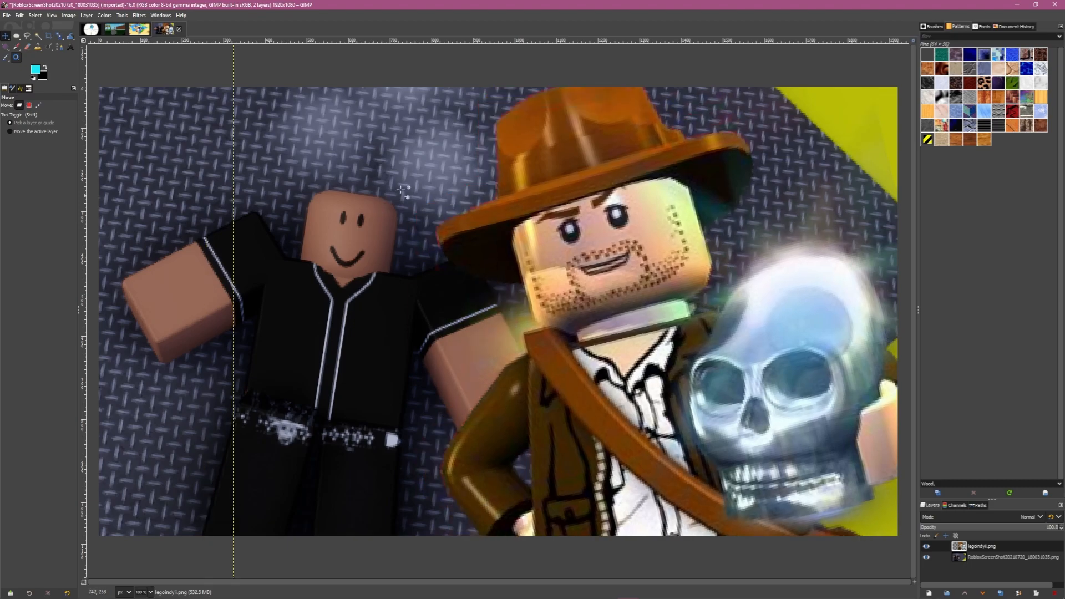
# Step: Add the text "INDIAN JONES????????" above the character's head, running across the LEGO hat, and select the whole canvas
pyautogui.click(68, 50)
pyautogui.click(354, 146)
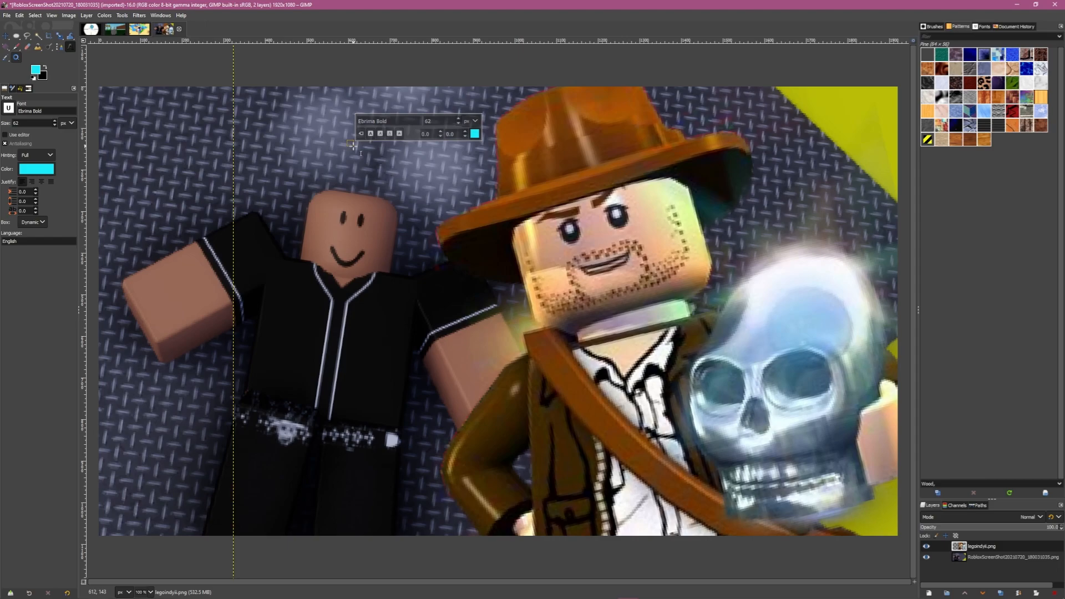
pyautogui.write('INDIAN JONES????????')
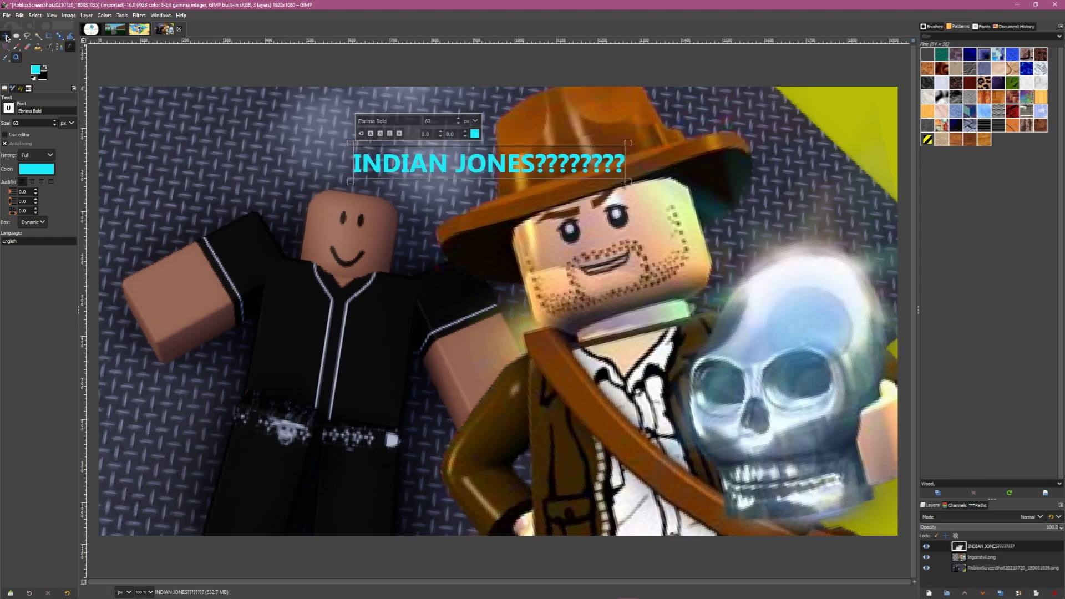
pyautogui.click(6, 36)
pyautogui.hotkey('ctrl', 'a')
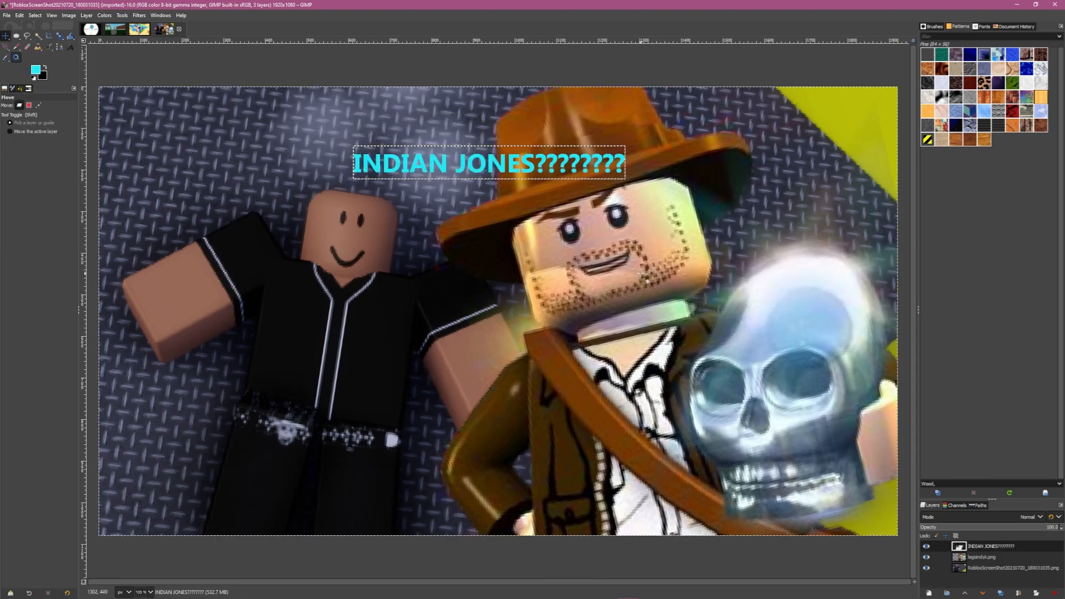
# Step: Open the screenshot RobloxScreenShot20210727_175237069.png from the Roblox pictures folder
pyautogui.hotkey('ctrl', 'o')
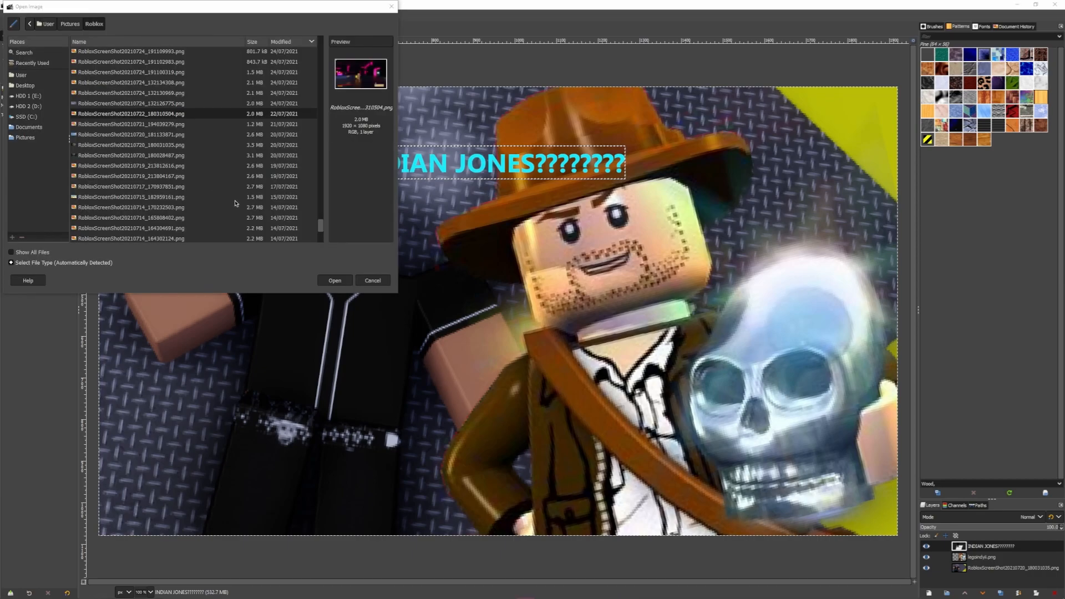
pyautogui.click(187, 83)
pyautogui.click(195, 162)
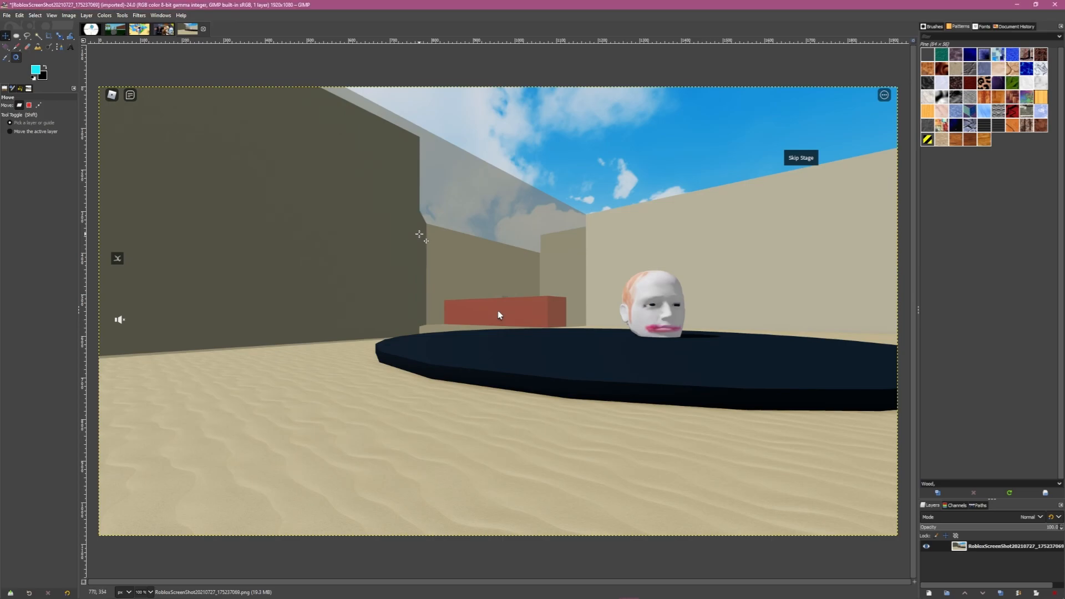
# Step: Enlarge the screenshot layer around the white head and move it so the head sits near the middle of the canvas
pyautogui.hotkey('shift', 's')
pyautogui.moveTo(420, 234); pyautogui.dragTo(94, 269)
pyautogui.press('m')
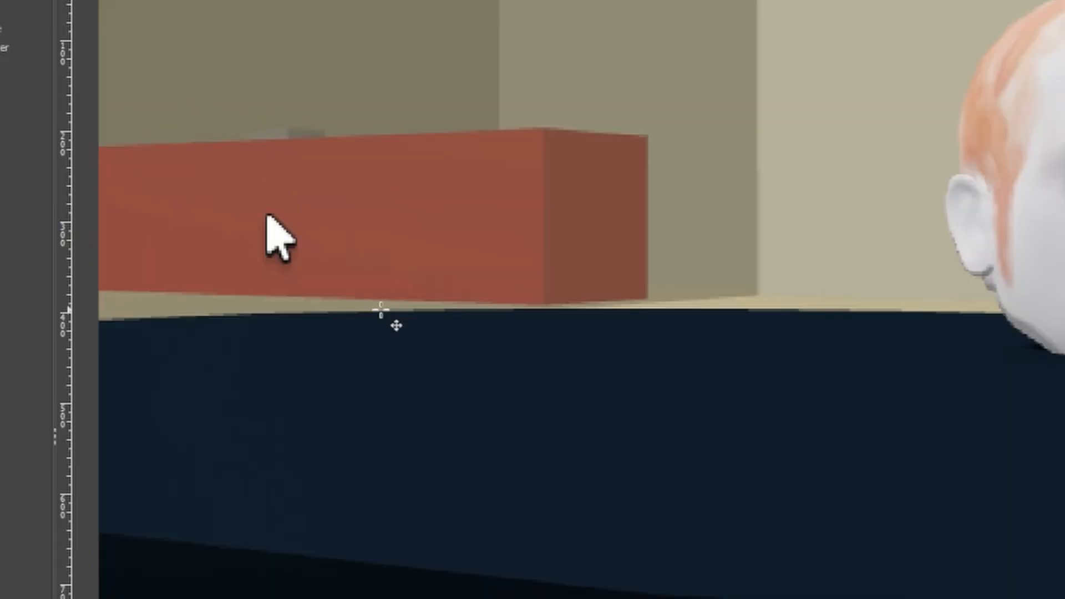
pyautogui.moveTo(228, 252); pyautogui.dragTo(215, 282)
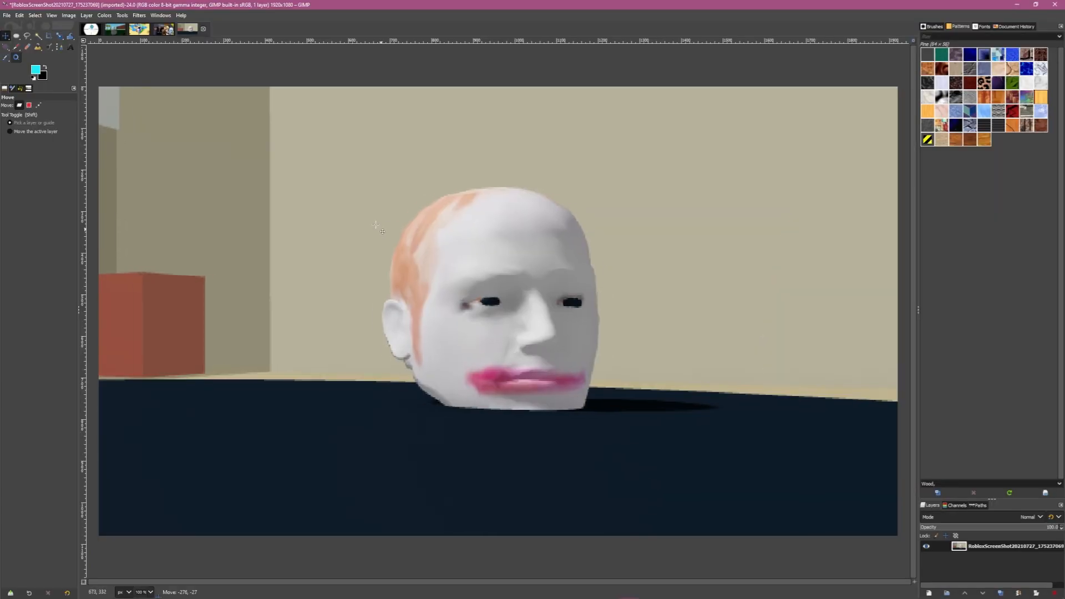
pyautogui.moveTo(381, 224); pyautogui.dragTo(400, 224)
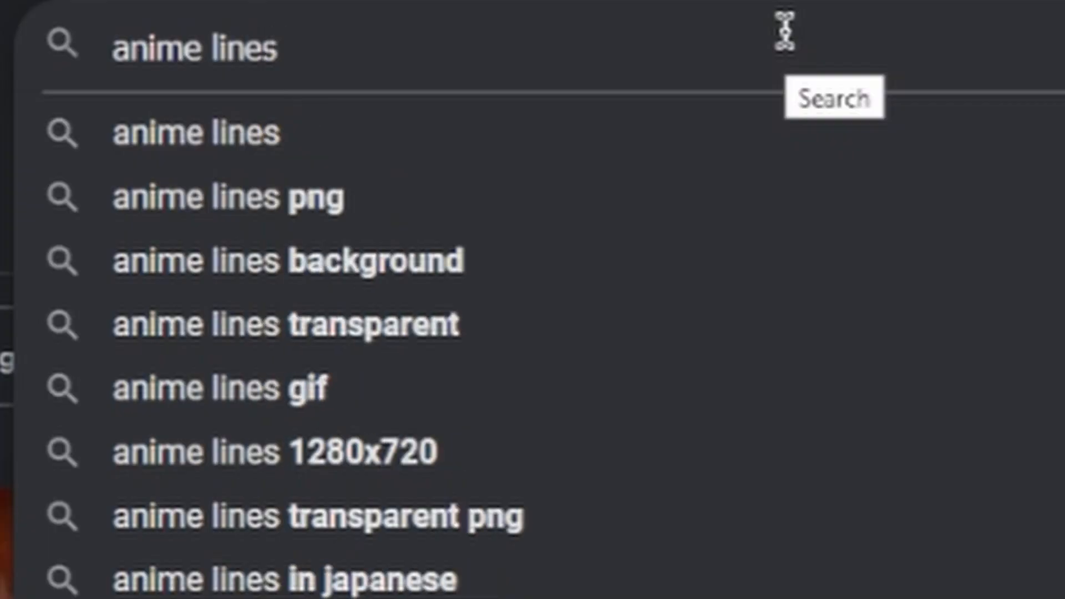
# Step: Search the web for anime lines, limit the images to transparent ones, and add a colorful outward speed-lines overlay as a new layer
pyautogui.press('Return')
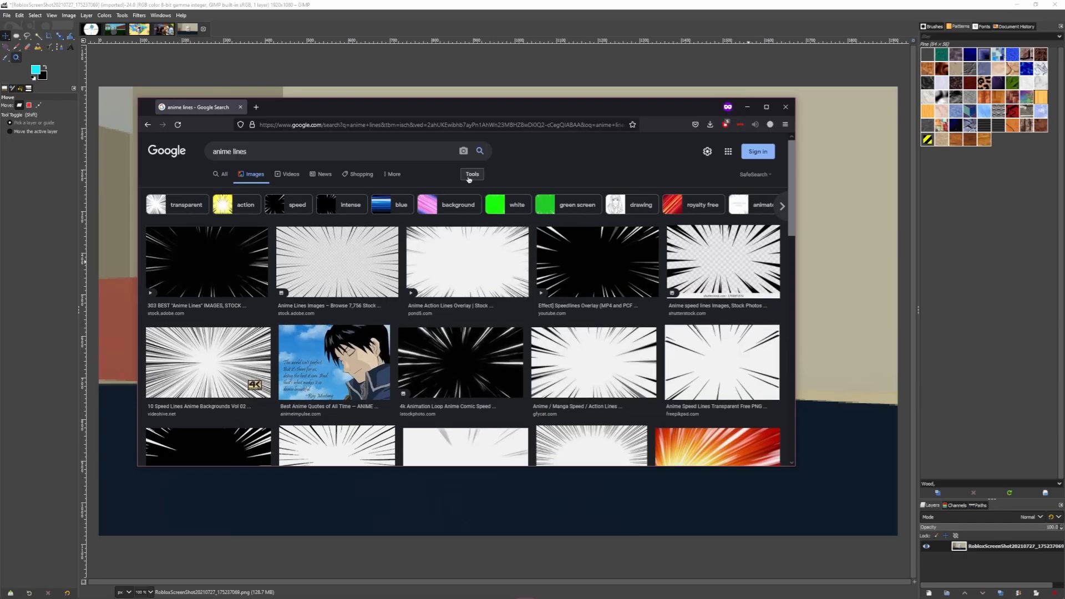
pyautogui.click(235, 190)
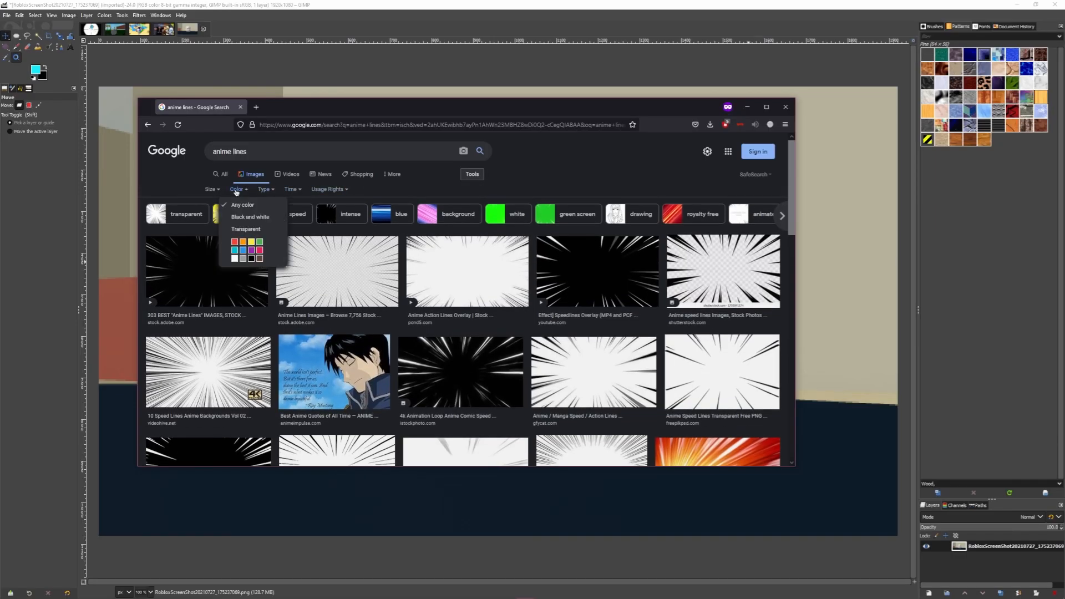
pyautogui.click(263, 225)
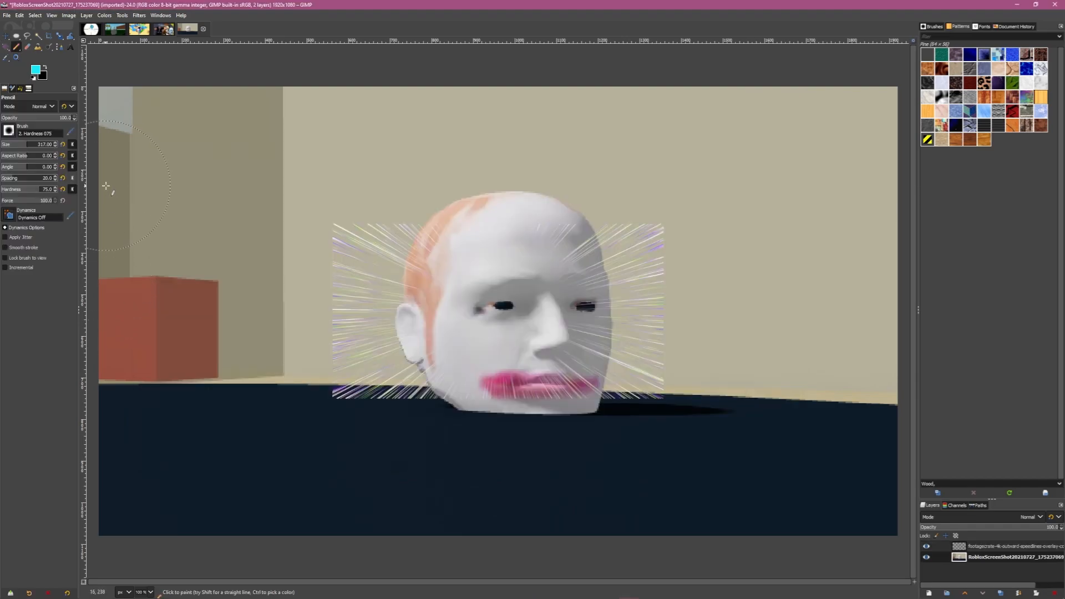
pyautogui.moveTo(106, 185); pyautogui.dragTo(299, 207)
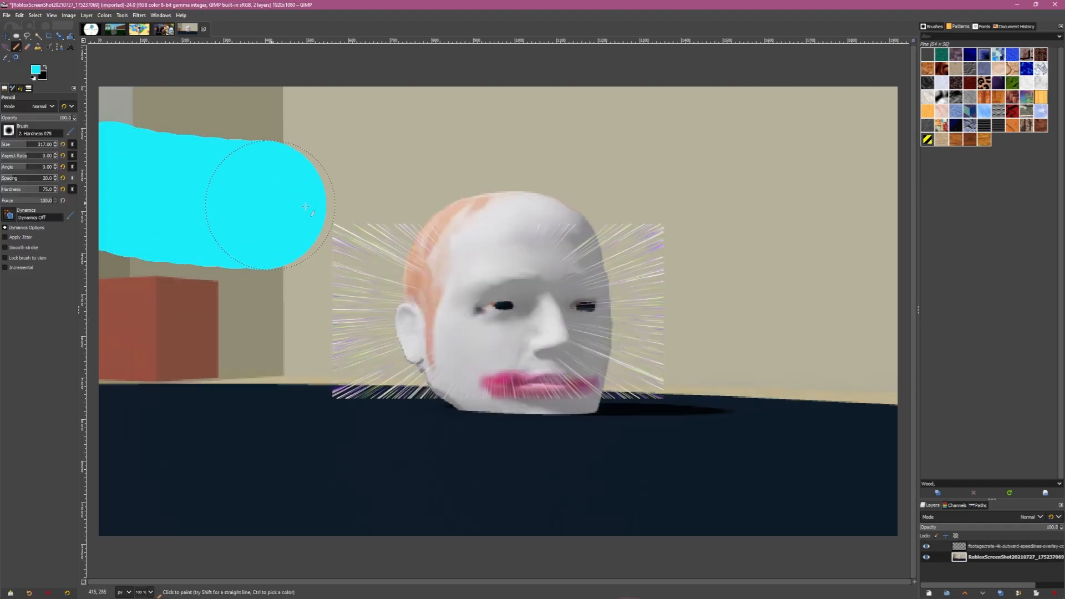
pyautogui.moveTo(96, 302); pyautogui.dragTo(326, 299)
pyautogui.moveTo(100, 487); pyautogui.dragTo(300, 432)
pyautogui.moveTo(213, 482); pyautogui.dragTo(449, 457)
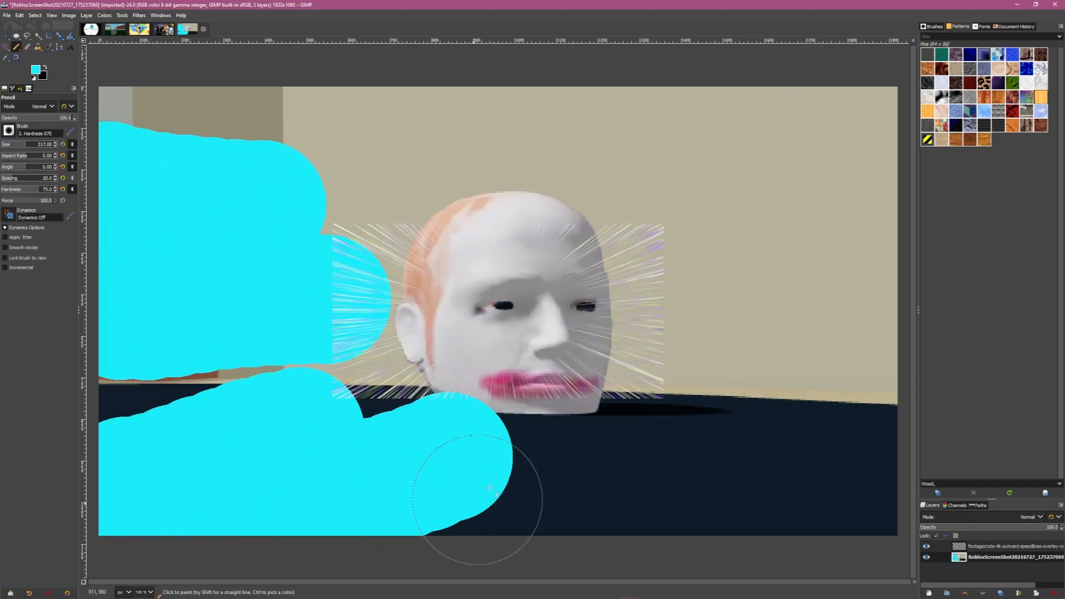
pyautogui.moveTo(479, 497); pyautogui.dragTo(555, 428)
pyautogui.moveTo(708, 470)
pyautogui.mouseDown()
pyautogui.moveTo(732, 470)
pyautogui.moveTo(686, 391)
pyautogui.mouseUp()
pyautogui.moveTo(813, 344)
pyautogui.mouseDown()
pyautogui.moveTo(797, 311)
pyautogui.moveTo(661, 225)
pyautogui.mouseUp()
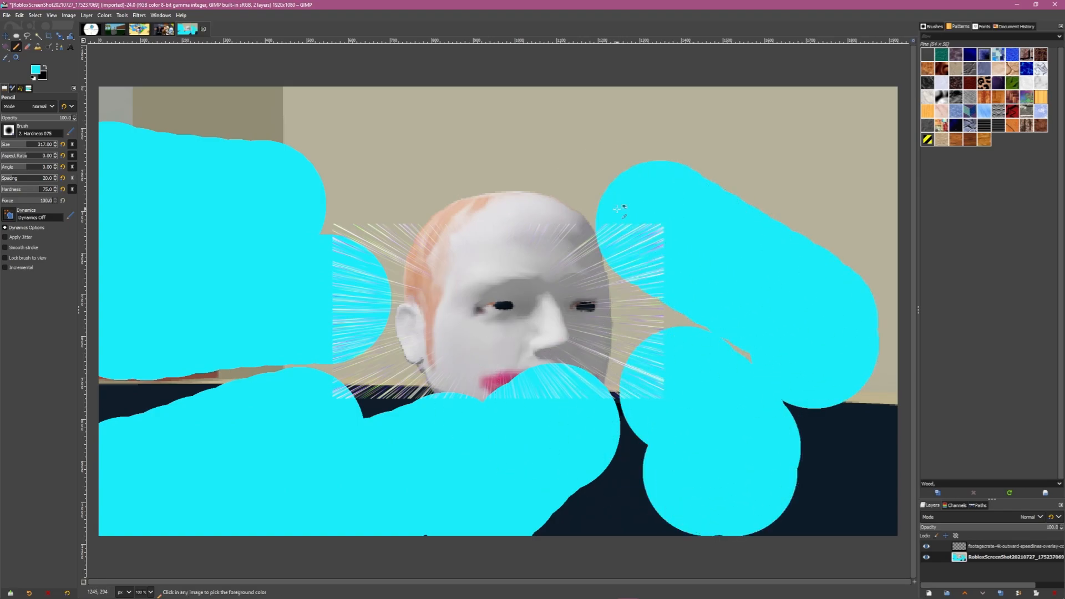
pyautogui.hotkey('ctrl', 'z')
pyautogui.hotkey('ctrl', 'z')
pyautogui.hotkey('ctrl', 'z')
pyautogui.hotkey('ctrl', 'z')
pyautogui.hotkey('ctrl', 'z')
pyautogui.hotkey('ctrl', 'z')
pyautogui.hotkey('ctrl', 'z')
# Step: Select the speed-lines layer and enlarge it so the lines cover the entire canvas
pyautogui.click(988, 549)
pyautogui.hotkey('shift', 's')
pyautogui.moveTo(332, 245)
pyautogui.mouseDown()
pyautogui.moveTo(208, 215)
pyautogui.moveTo(134, 162)
pyautogui.mouseUp()
pyautogui.press('m')
# Step: Raise the speed-lines layer's exposure to about 10 so the colored lines turn mostly white
pyautogui.hotkey('ctrl', 'shift', 'f')
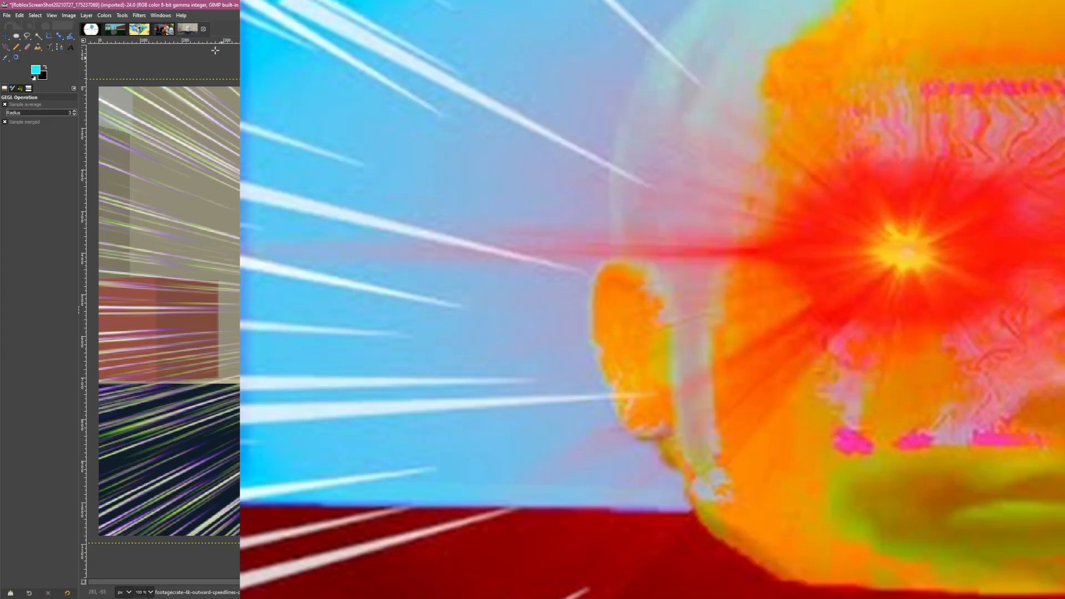
pyautogui.click(100, 17)
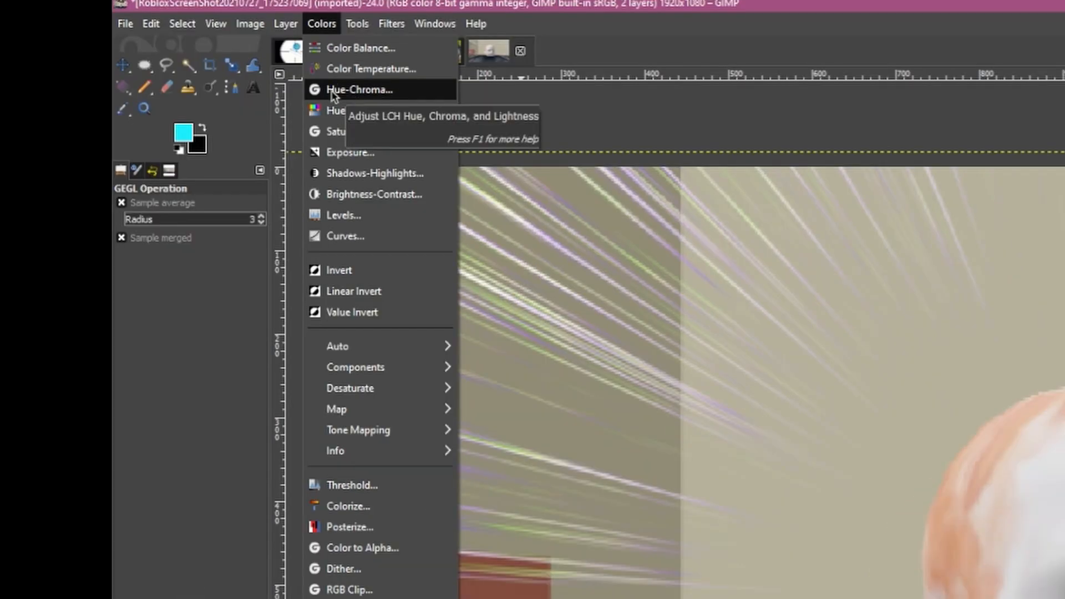
pyautogui.click(353, 152)
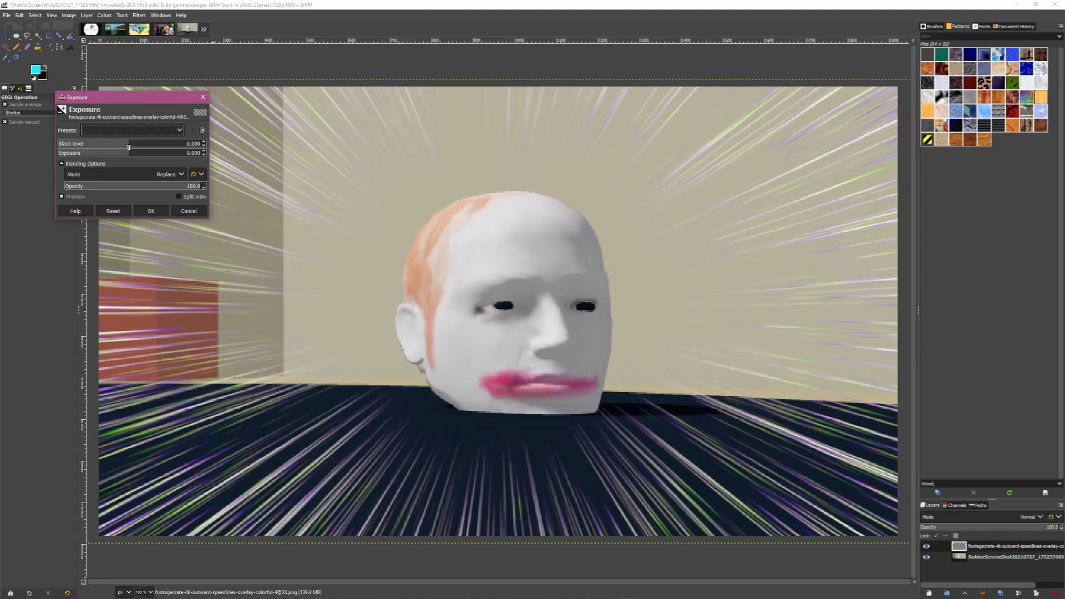
pyautogui.moveTo(129, 148); pyautogui.dragTo(207, 155)
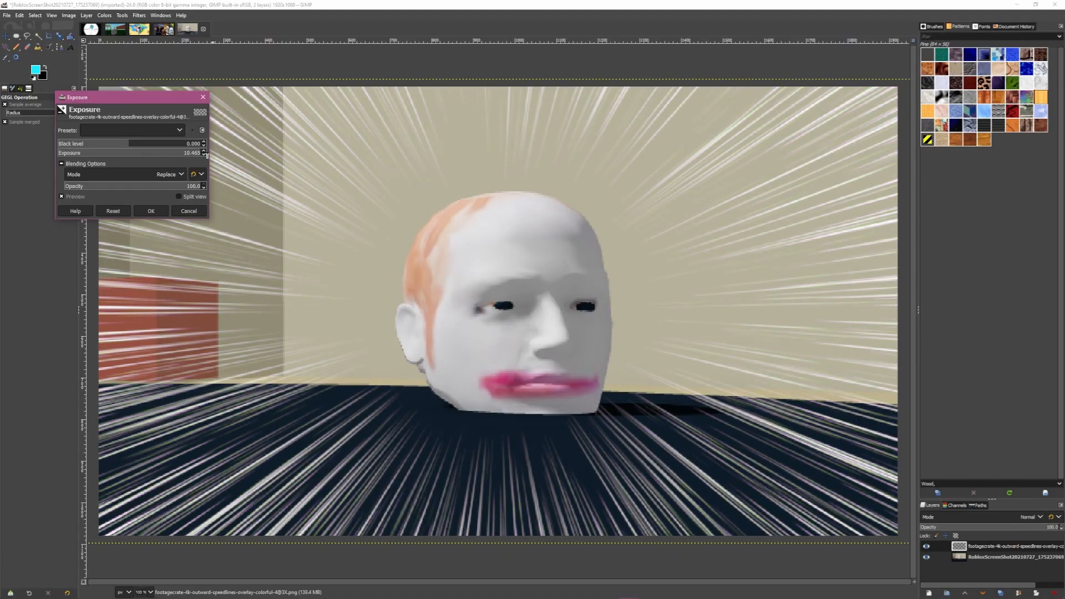
pyautogui.click(151, 211)
# Step: Scale the speed-lines layer up to 3024 × 1596 px so the lines move outward from the head
pyautogui.hotkey('shift', 's')
pyautogui.click(111, 143)
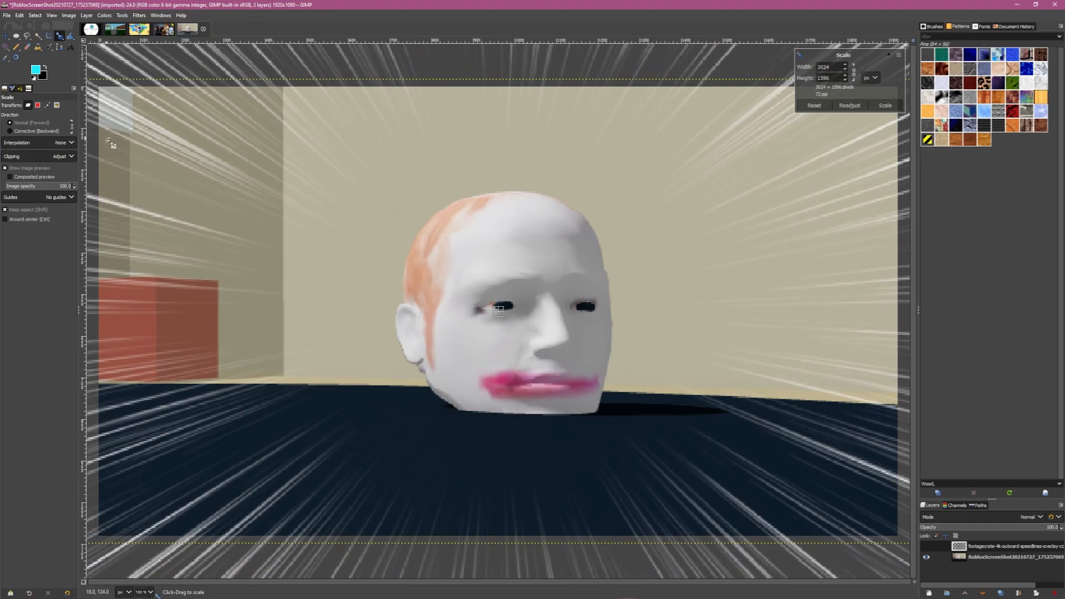
pyautogui.press('m')
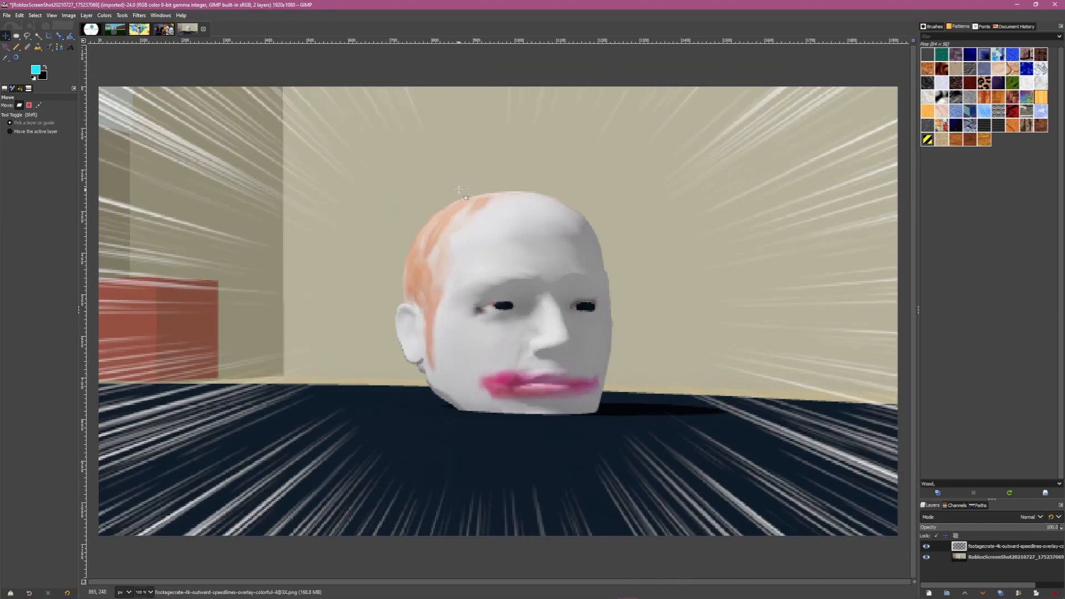
# Step: Apply a strong Color Balance adjustment to the screenshot layer, turning the beige wall bright yellow and the red block orange
pyautogui.click(994, 557)
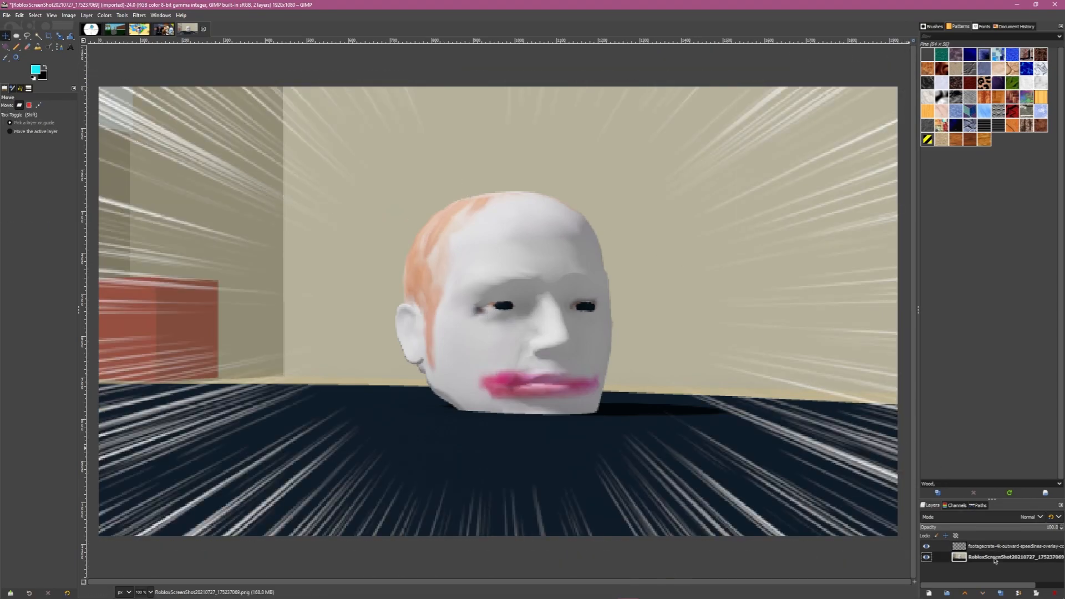
pyautogui.click(105, 15)
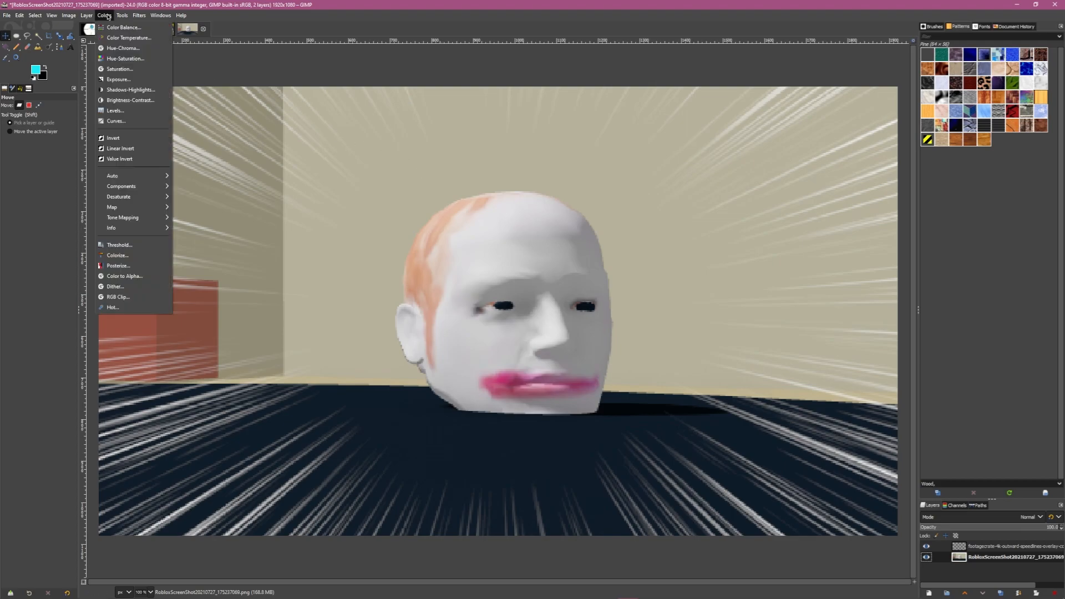
pyautogui.click(119, 29)
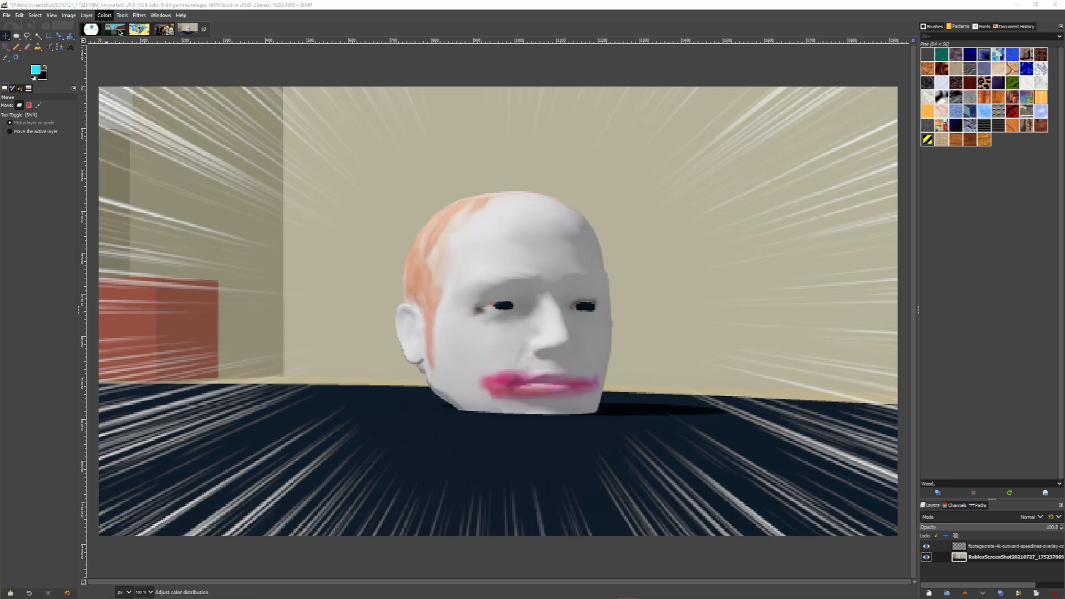
pyautogui.moveTo(145, 189); pyautogui.dragTo(199, 272)
pyautogui.click(145, 285)
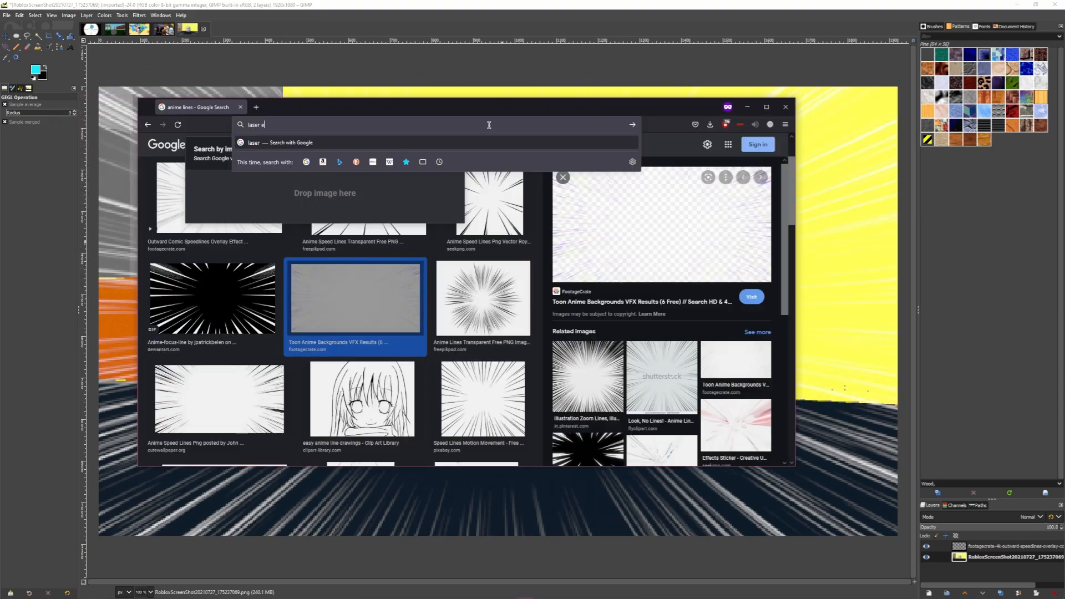
# Step: Search the browser for laser eyes images and add the red glowing flare to the canvas as a new layer
pyautogui.write('eyes')
pyautogui.press('Return')
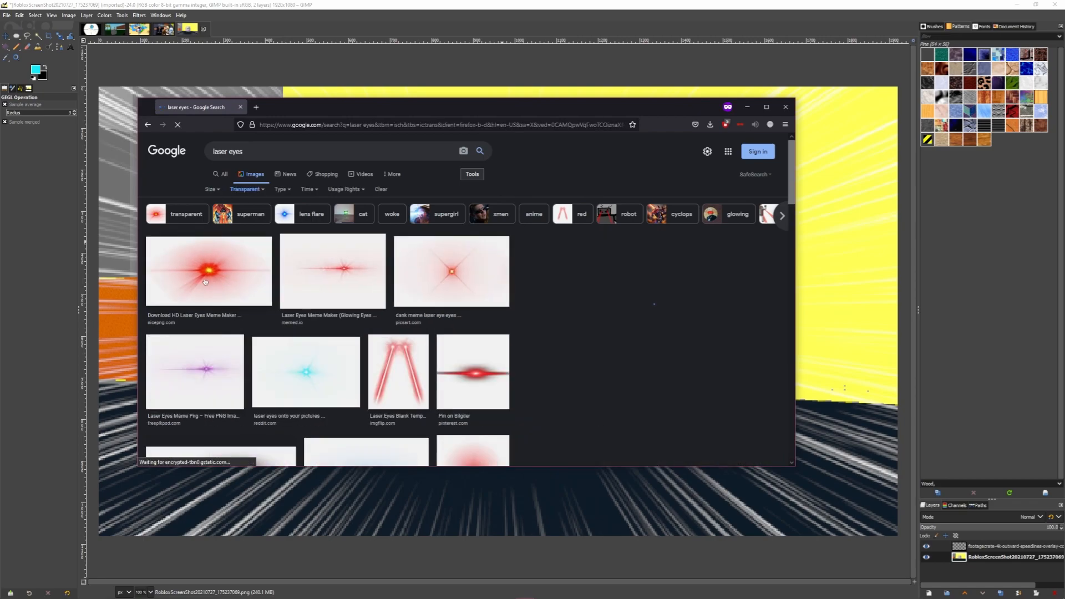
pyautogui.click(257, 271)
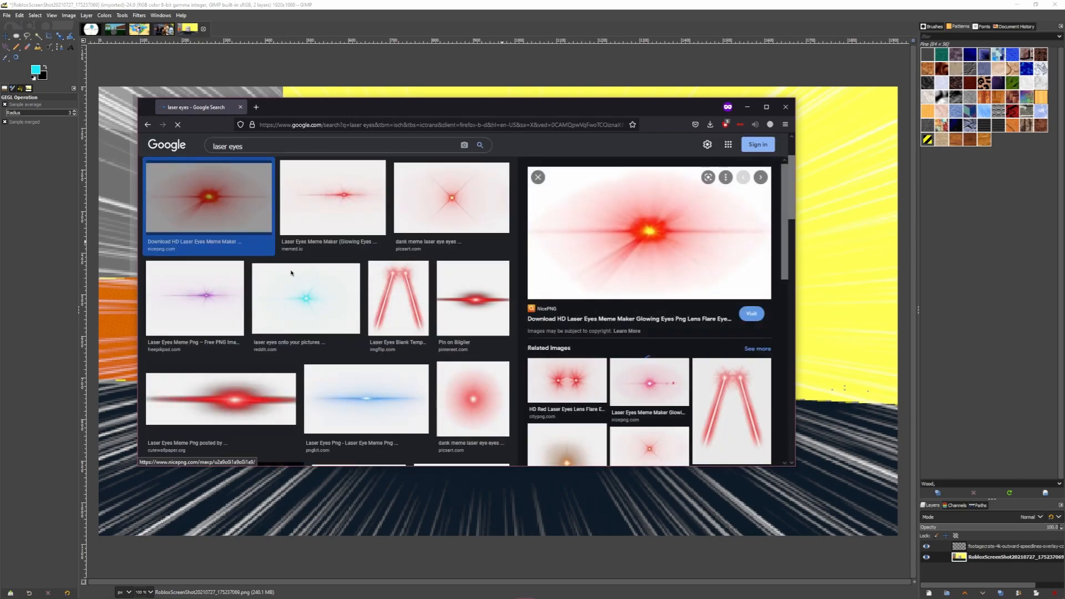
pyautogui.moveTo(680, 239); pyautogui.dragTo(866, 196)
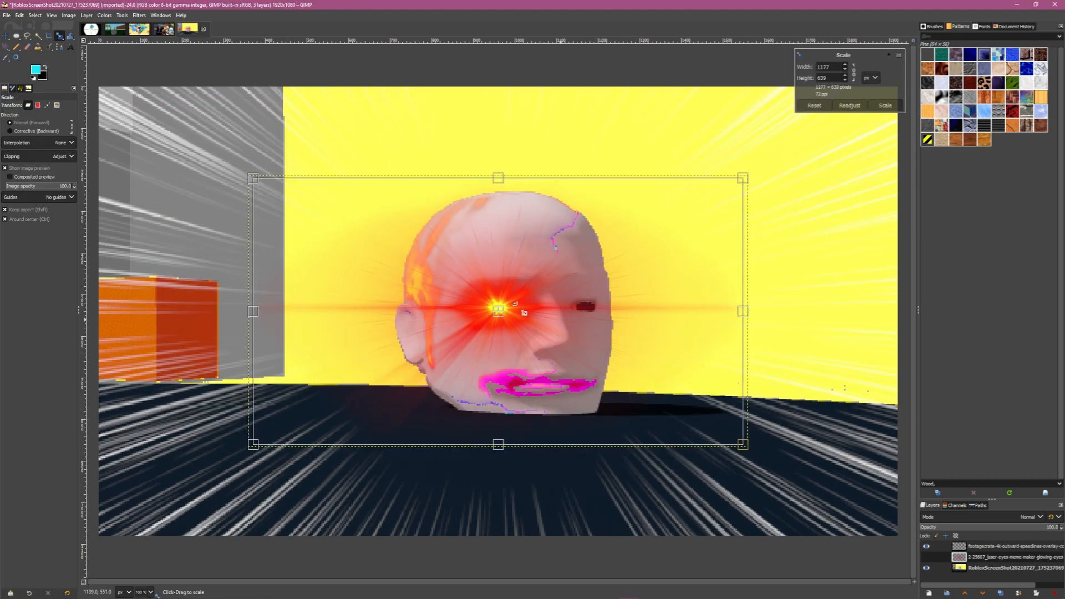
# Step: Scale down the laser flare layer while keeping its glow over the head's eye nearest the ear
pyautogui.moveTo(749, 448); pyautogui.dragTo(642, 380)
pyautogui.press('Return')
pyautogui.press('m')
# Step: Duplicate the laser flare onto its own new layer so that a glow covers each of the head's two eyes
pyautogui.moveTo(496, 301); pyautogui.dragTo(593, 304)
pyautogui.hotkey('ctrl', 'c')
pyautogui.hotkey('ctrl', 'v')
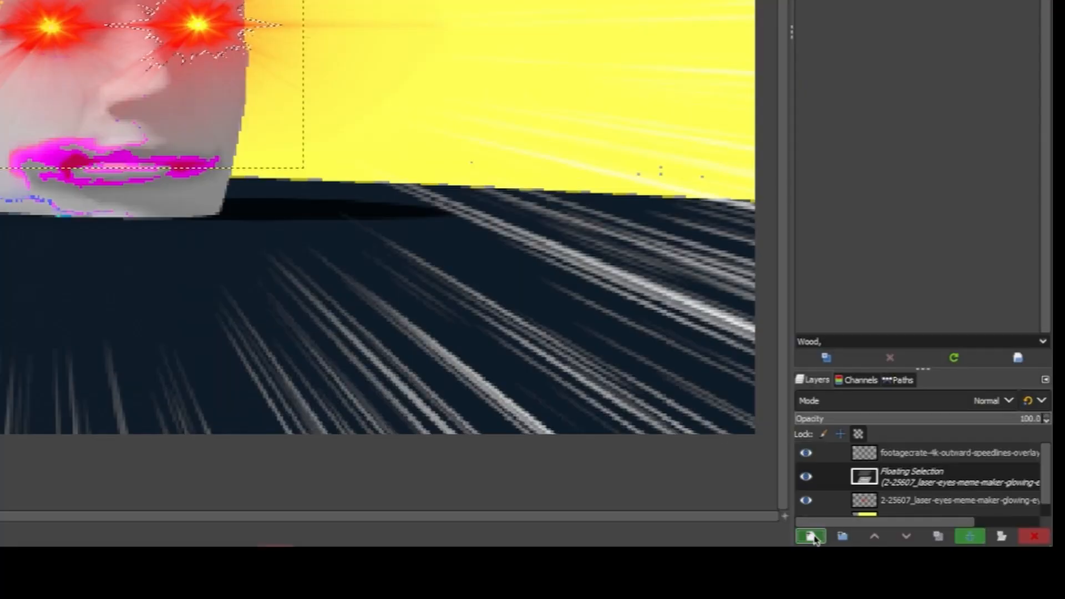
pyautogui.click(930, 593)
# Step: Adjust the copied flare's reds to hue 1.1, lightness 34.8 and saturation -4.8, and open the Levels adjustment for it
pyautogui.click(122, 15)
pyautogui.moveTo(100, 19)
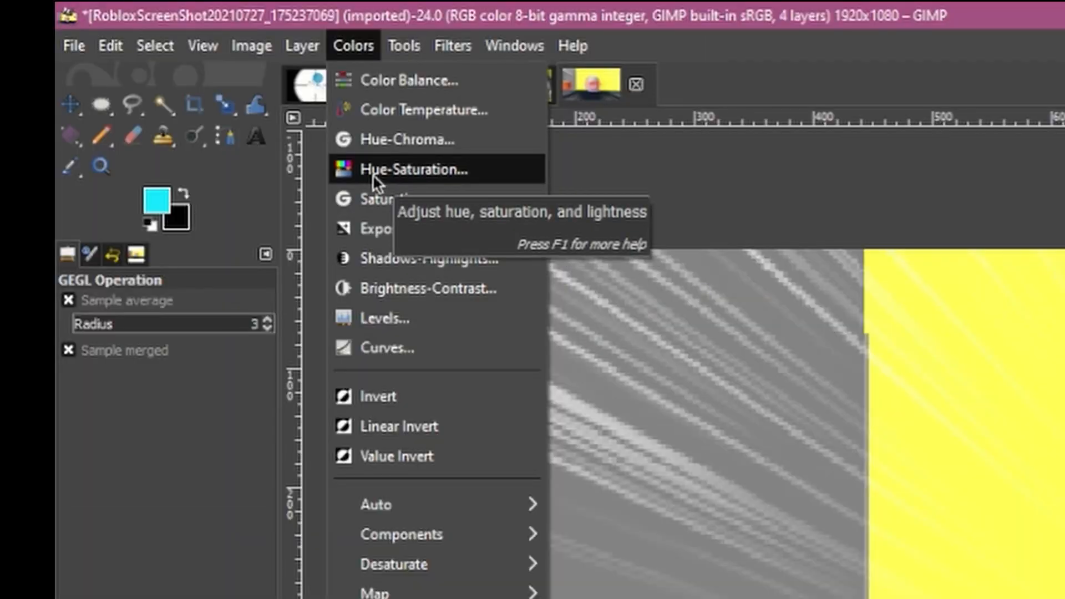
pyautogui.click(373, 172)
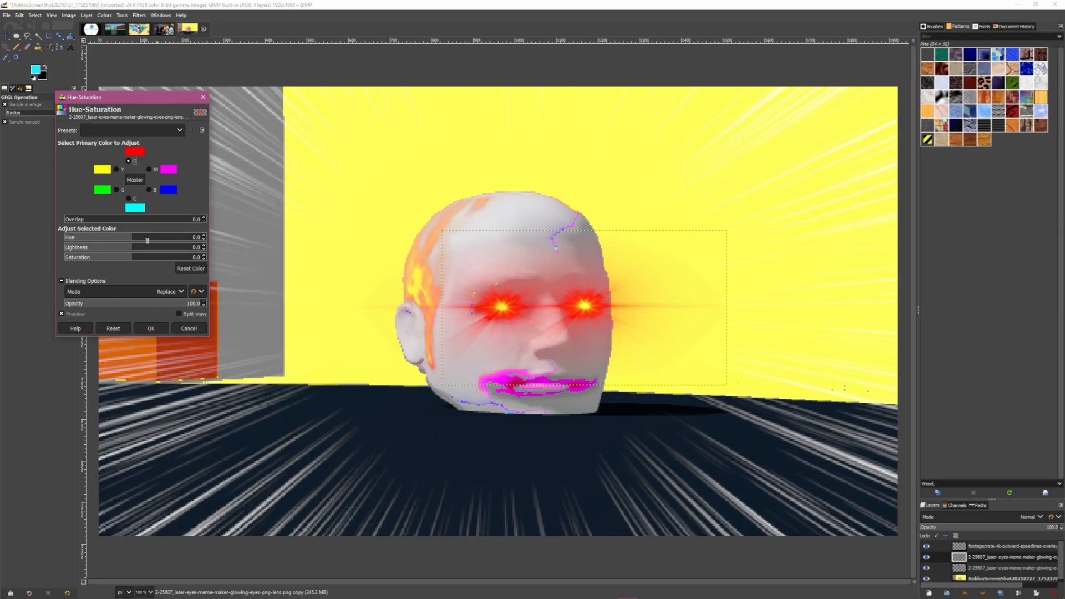
pyautogui.moveTo(147, 240); pyautogui.dragTo(132, 256)
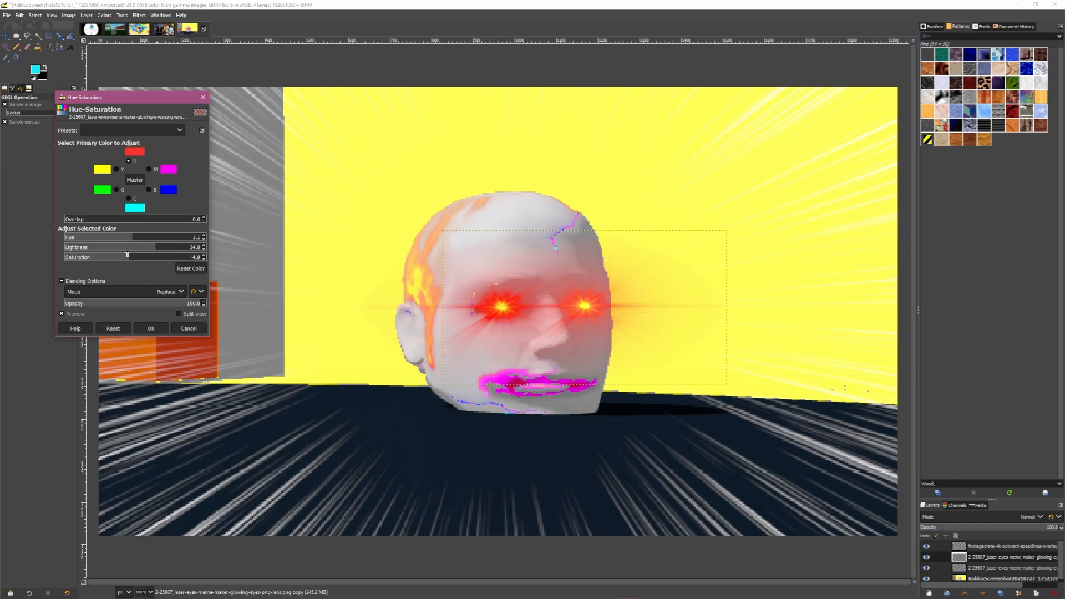
pyautogui.click(151, 327)
pyautogui.click(104, 15)
pyautogui.click(121, 134)
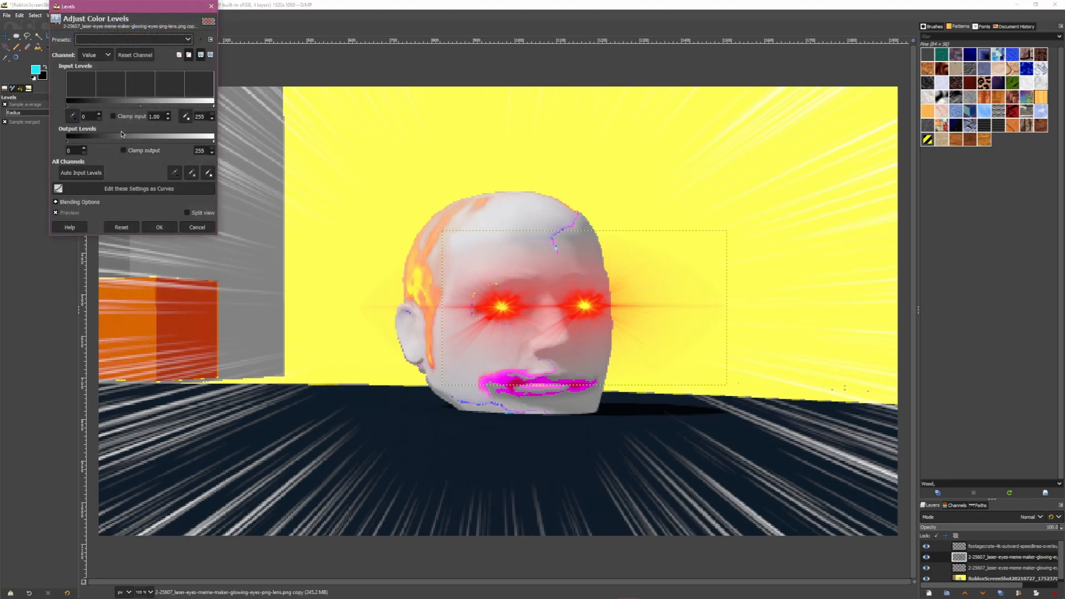
# Step: Browse the Roblox screenshots and open RobloxScreenShot20210821_193125313.png, the one with the purple and black car
pyautogui.hotkey('ctrl', 'o')
pyautogui.click(195, 71)
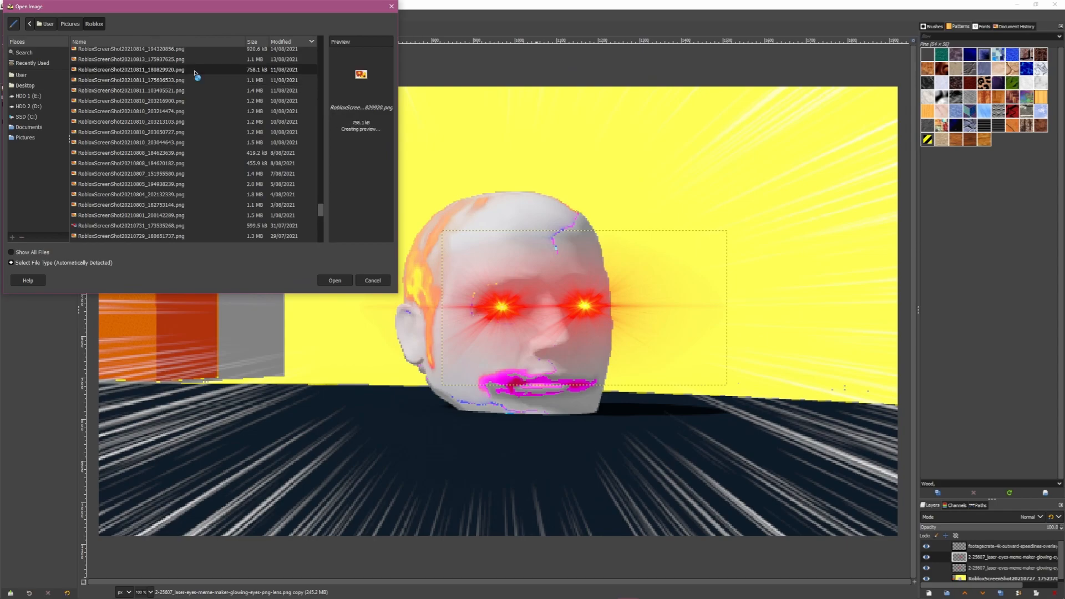
pyautogui.scroll(2, 197, 107)
pyautogui.click(198, 110)
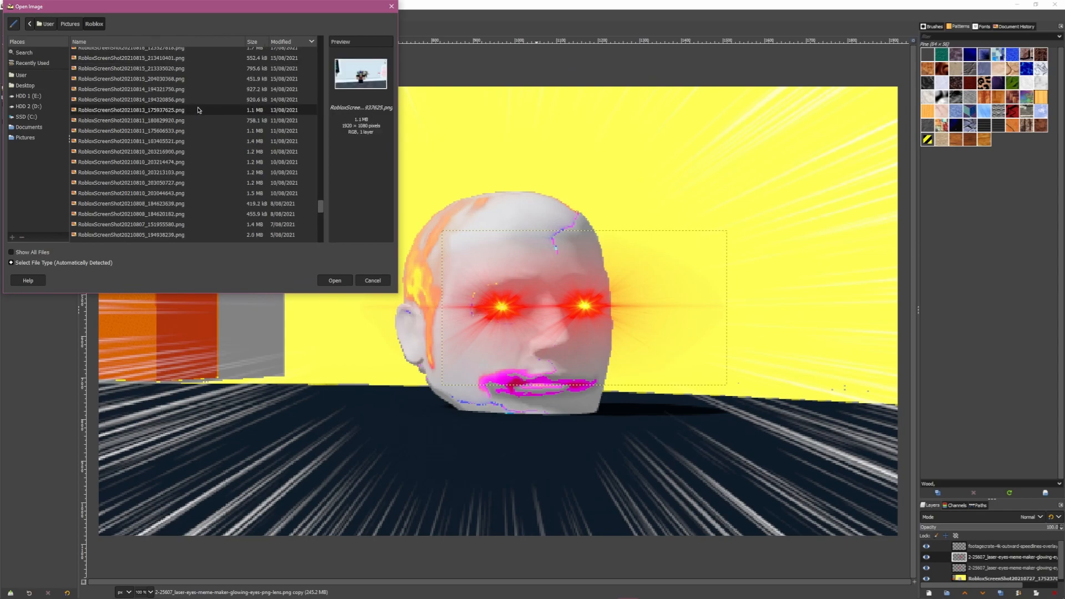
pyautogui.click(201, 92)
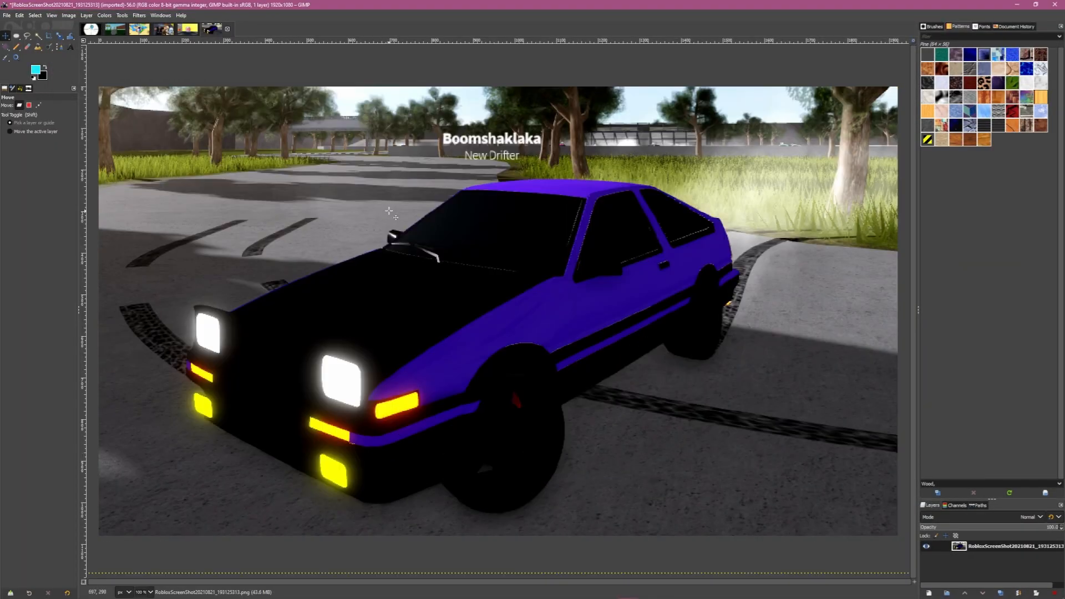
# Step: Add the text "DAVID BAZUCKI JOINS?" in white over the car screenshot
pyautogui.press('t')
pyautogui.click(304, 210)
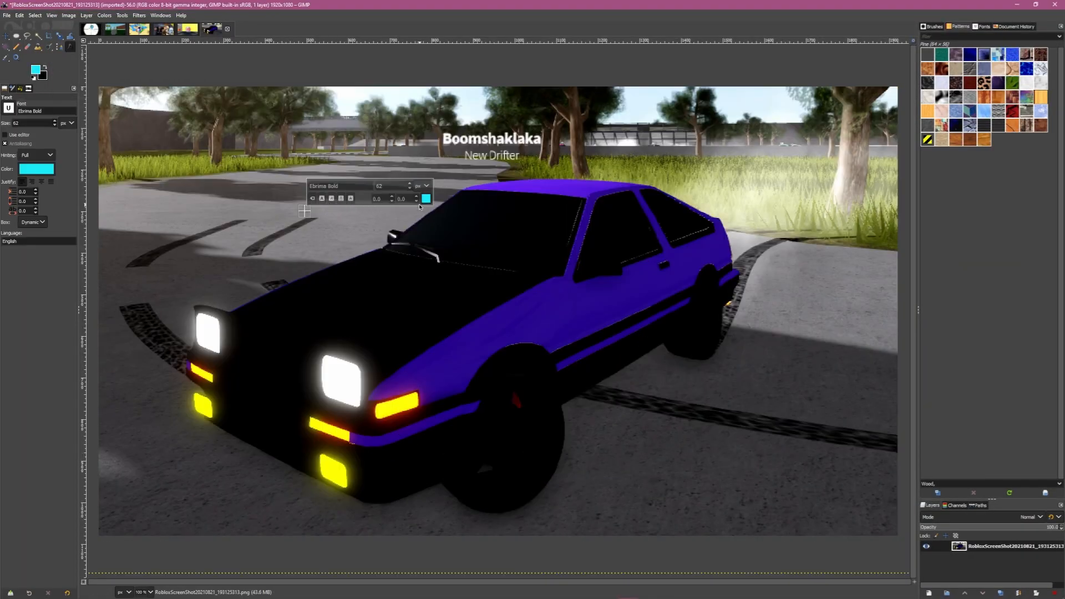
pyautogui.click(426, 200)
pyautogui.moveTo(405, 174); pyautogui.dragTo(350, 155)
pyautogui.click(440, 274)
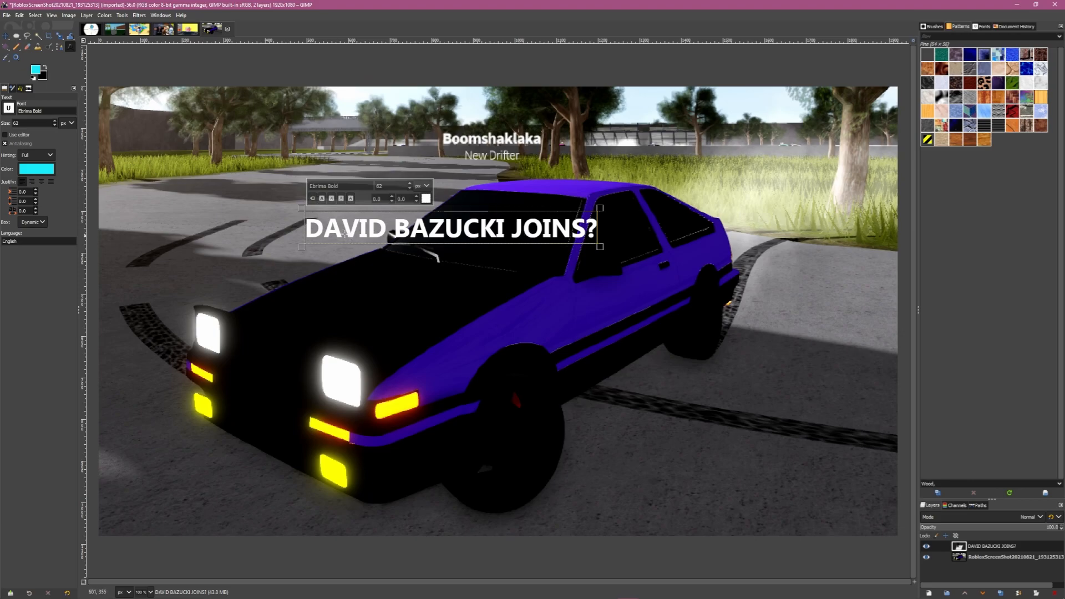
# Step: Set the caption's text size to 142 px and move it across the lower part of the picture, over the car's bumper
pyautogui.moveTo(593, 224); pyautogui.dragTo(259, 222)
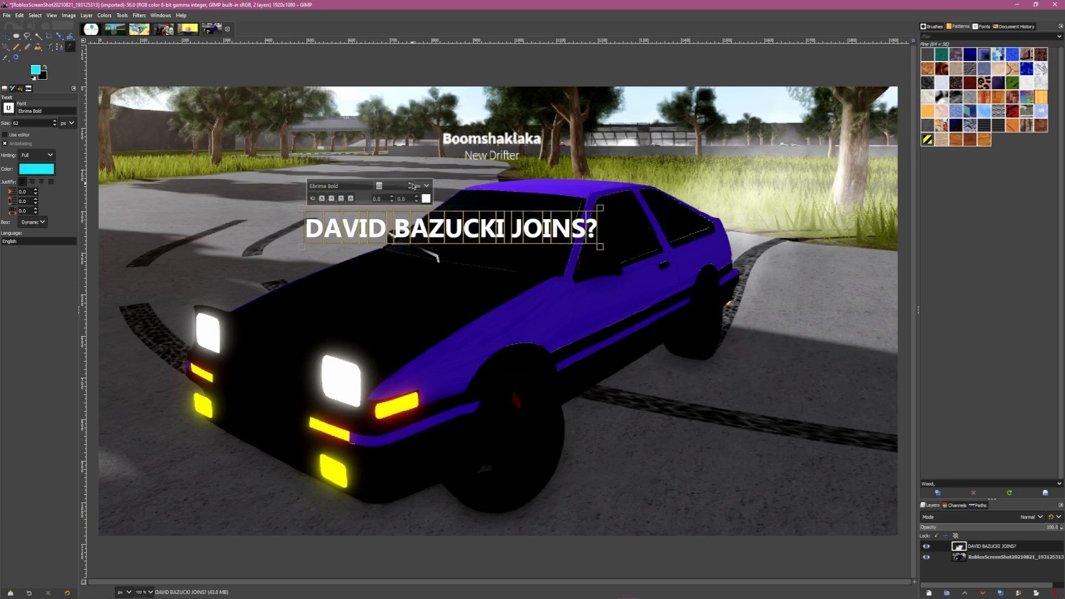
pyautogui.press('Return')
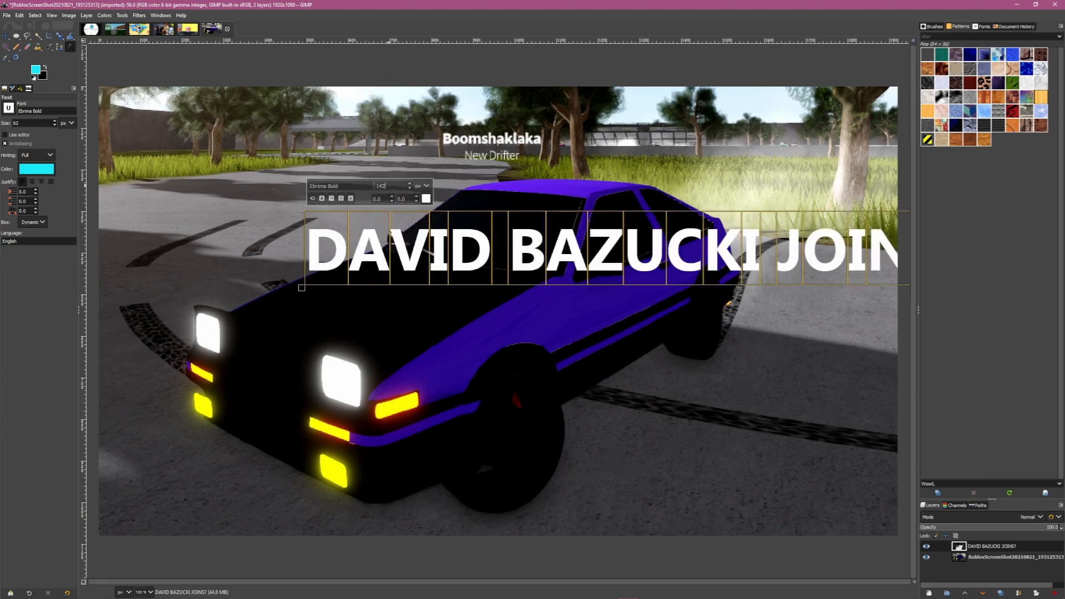
pyautogui.click(6, 35)
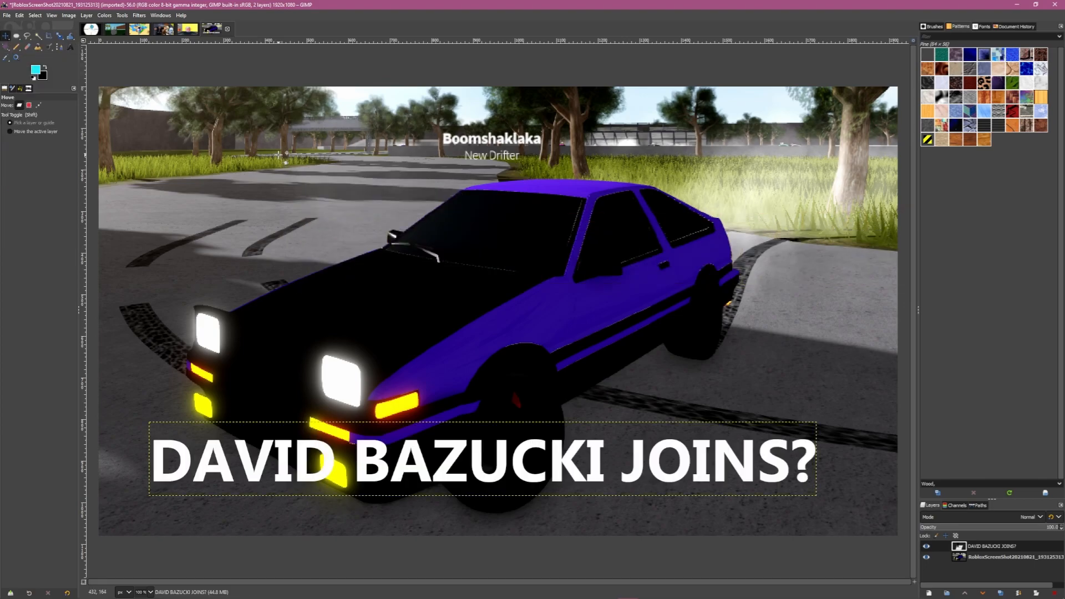
# Step: Change the caption to a heavy condensed font and reposition it across the front of the car, close to the picture's lower edge
pyautogui.press('t')
pyautogui.click(327, 450)
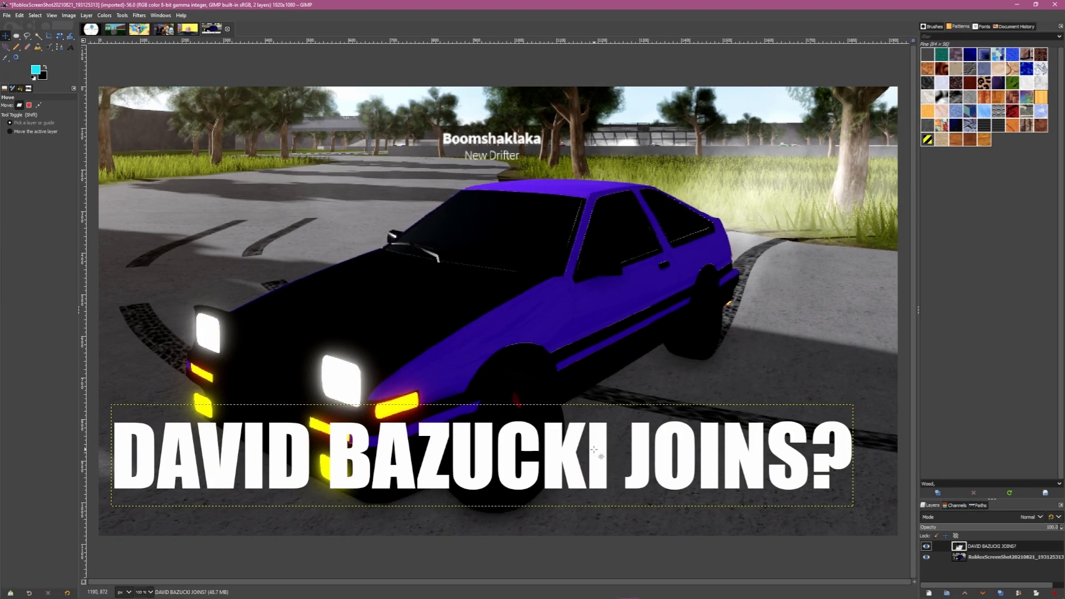
pyautogui.moveTo(594, 449); pyautogui.dragTo(609, 438)
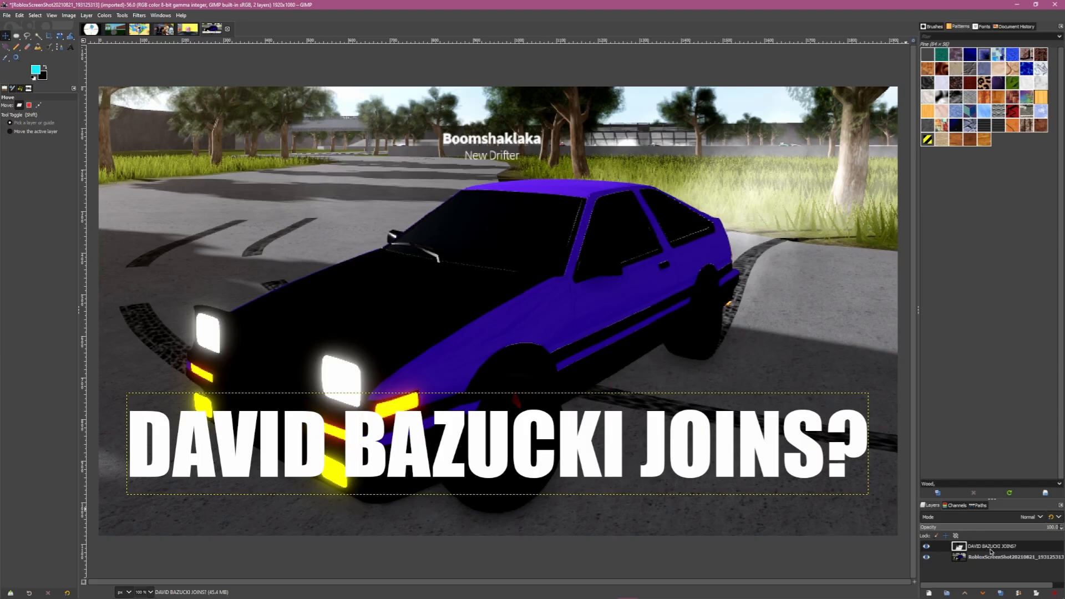
# Step: Create a path from the caption's text layer and add a new transparent layer above it
pyautogui.rightClick(991, 550)
pyautogui.click(1006, 547)
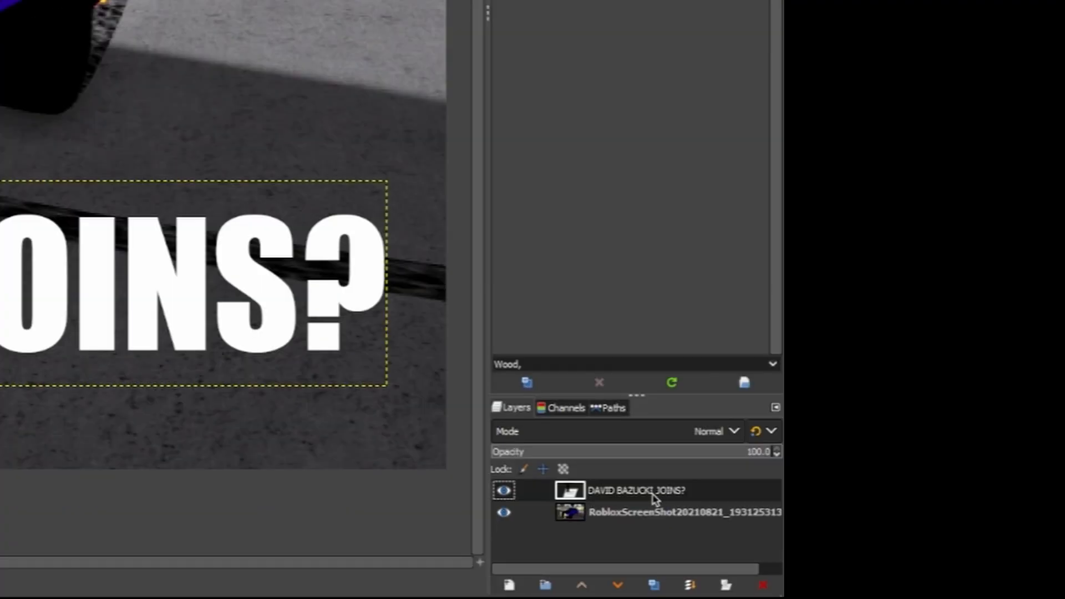
pyautogui.rightClick(653, 495)
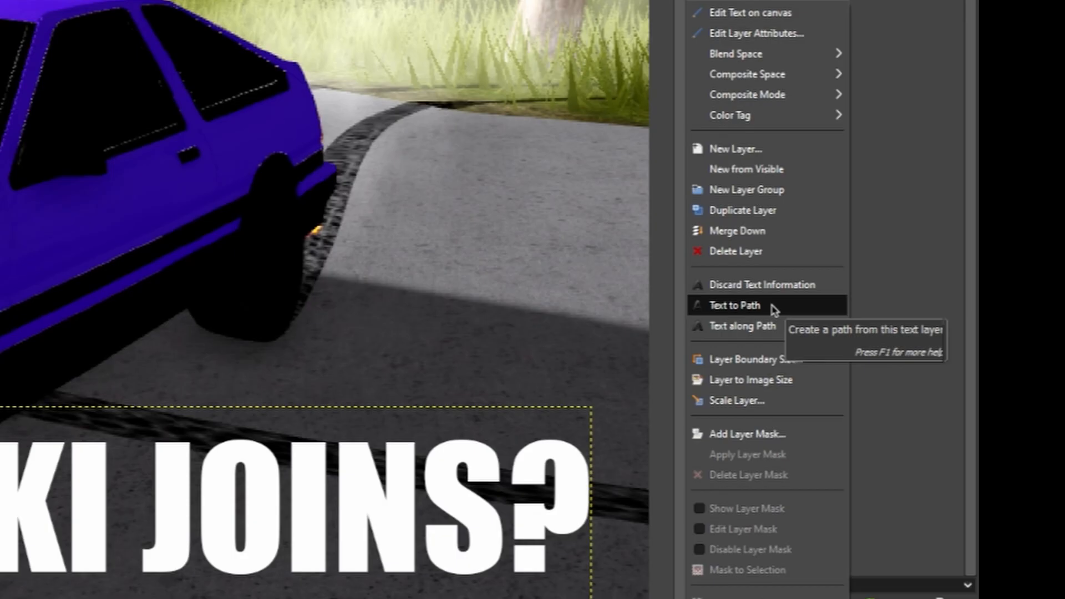
pyautogui.click(961, 344)
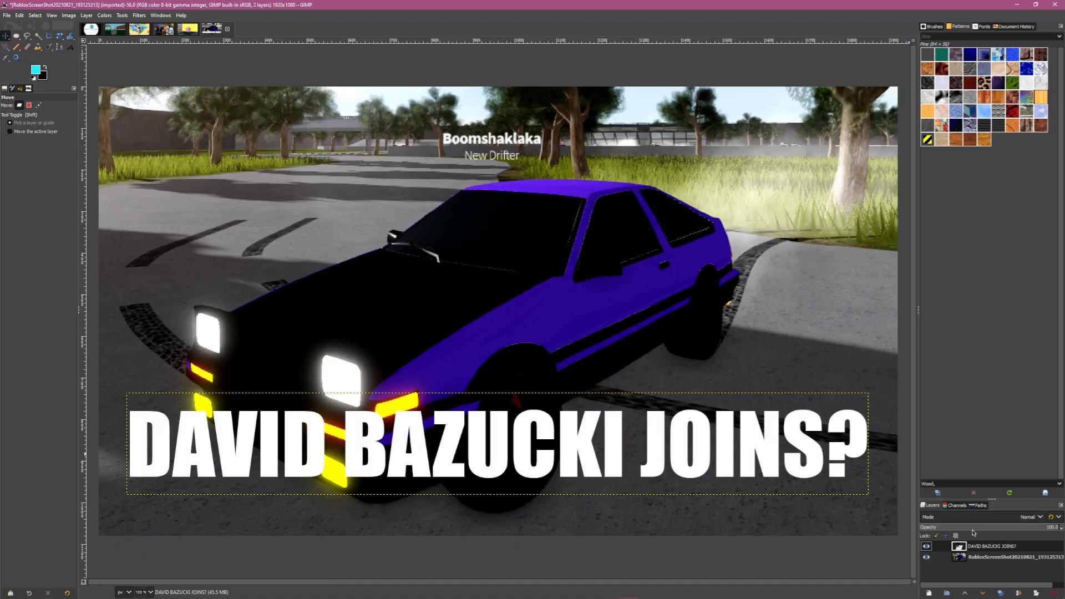
pyautogui.click(938, 593)
pyautogui.press('Return')
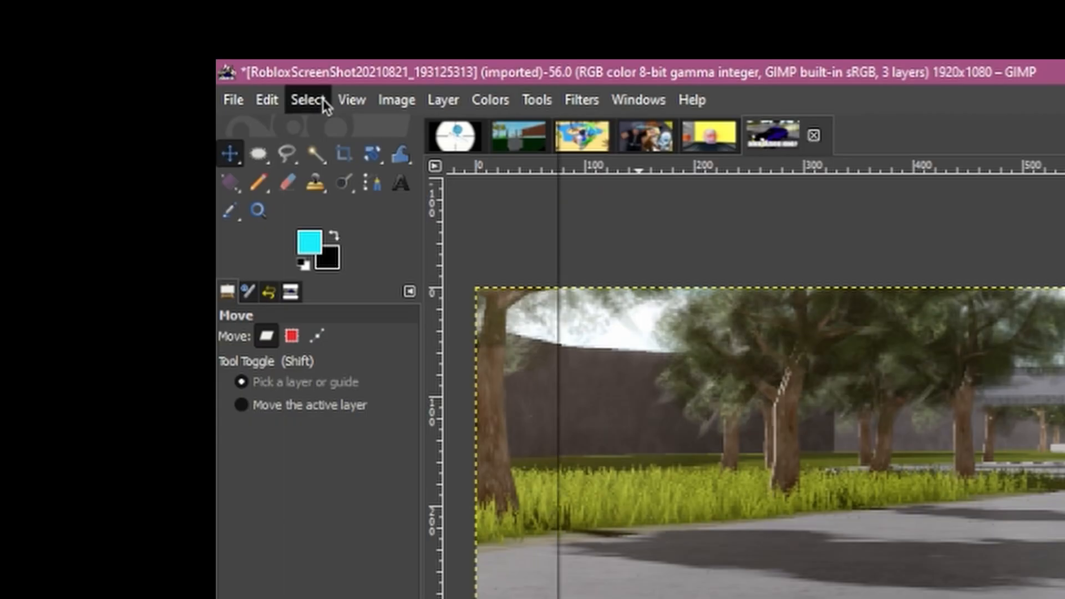
# Step: Make a selection from the caption's path and grow it by 21 px
pyautogui.click(38, 15)
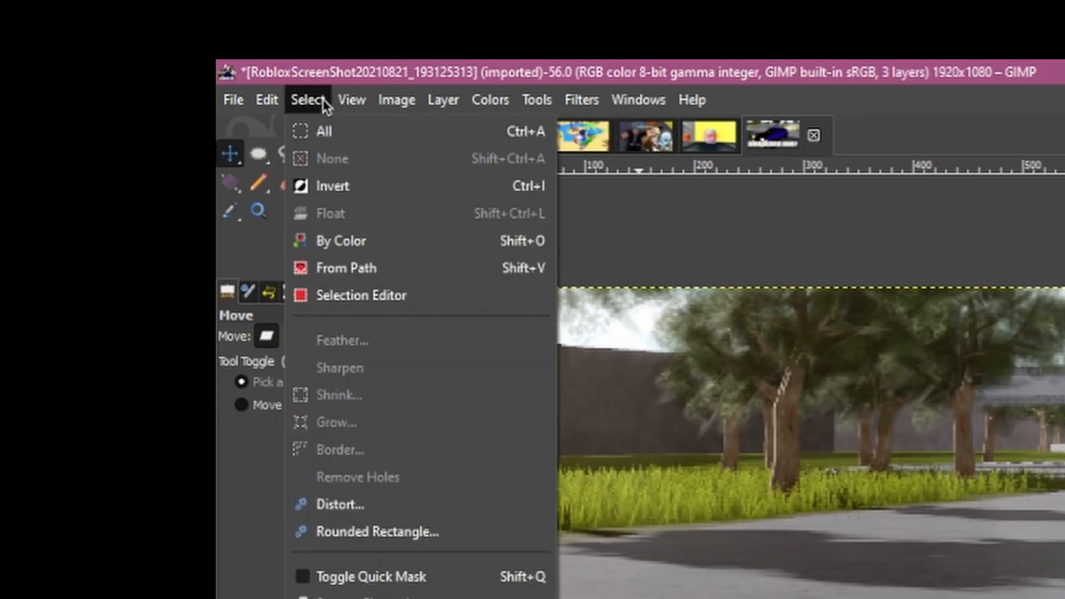
pyautogui.click(421, 269)
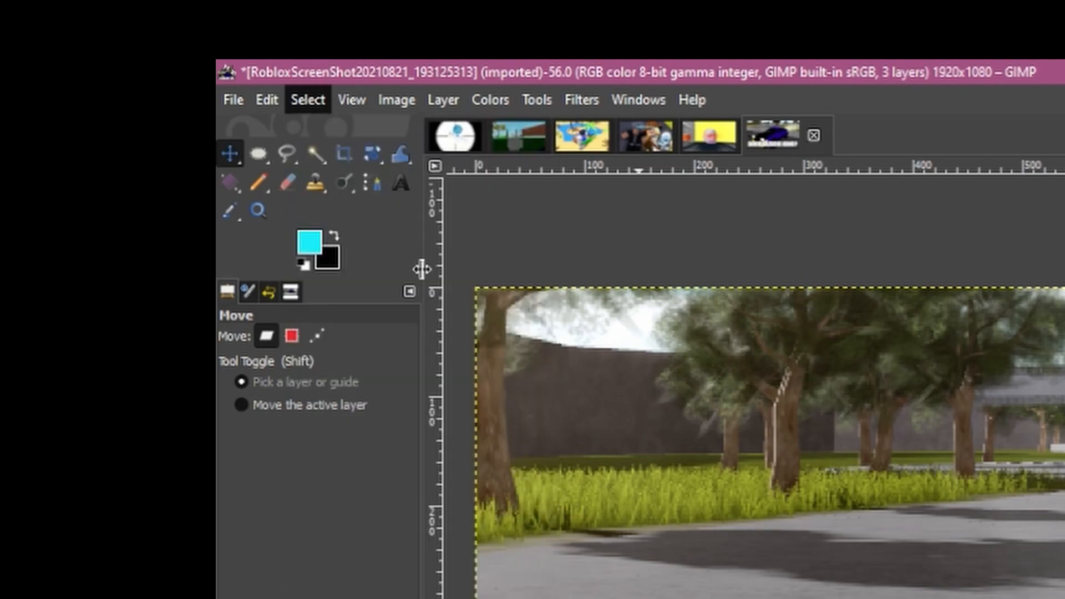
pyautogui.click(312, 98)
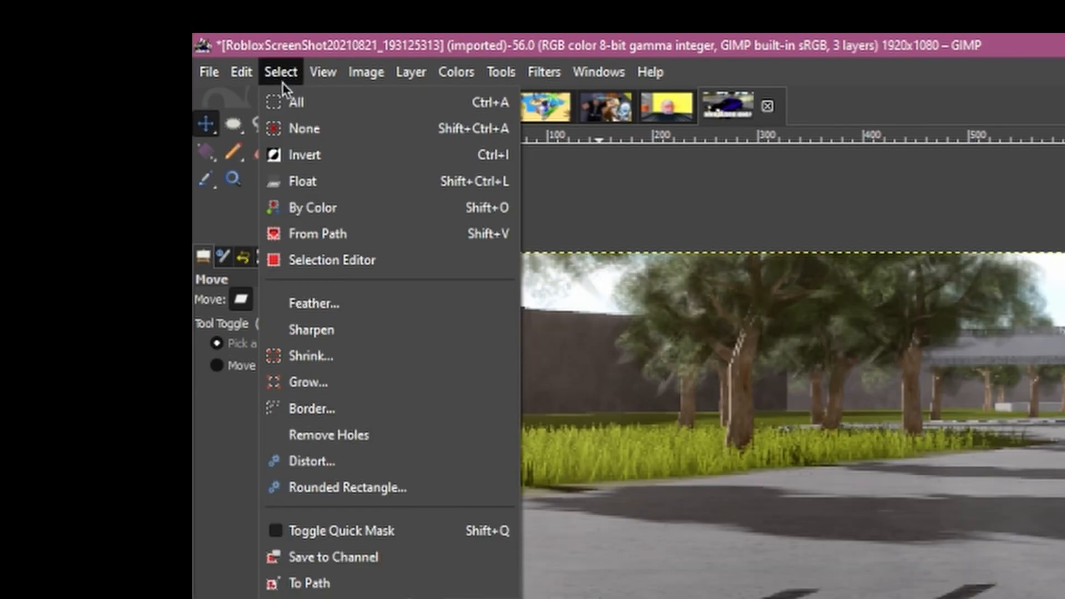
pyautogui.click(387, 387)
pyautogui.write('22')
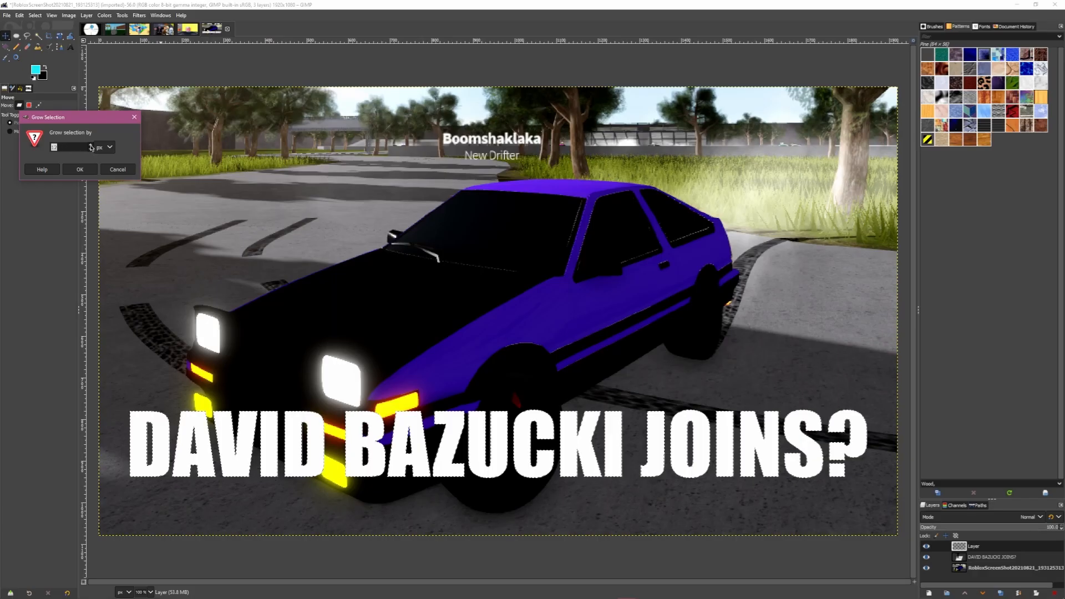
pyautogui.click(90, 150)
pyautogui.click(90, 150)
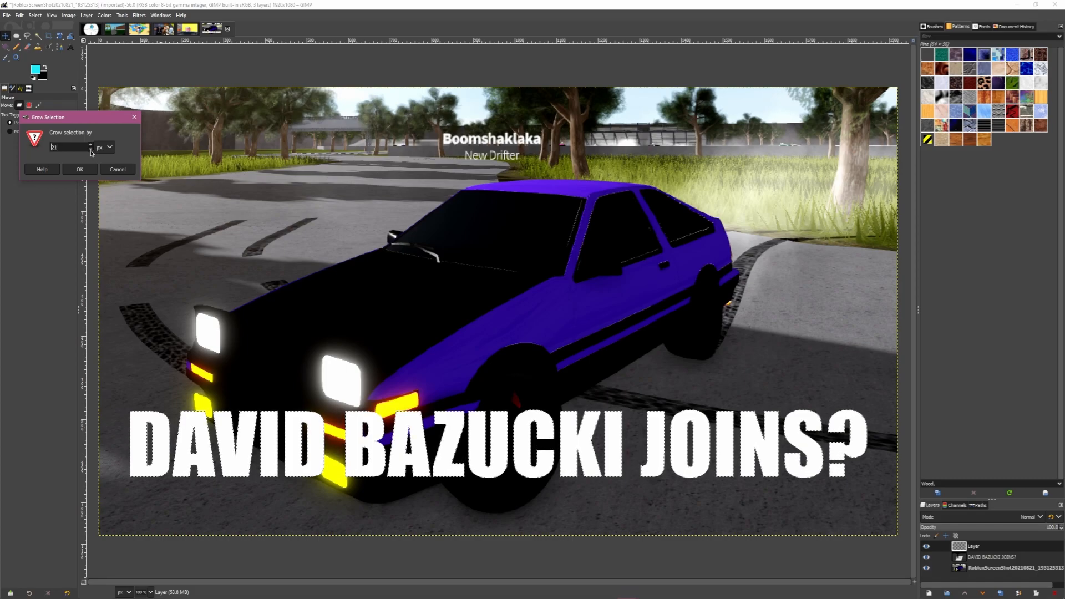
pyautogui.click(88, 173)
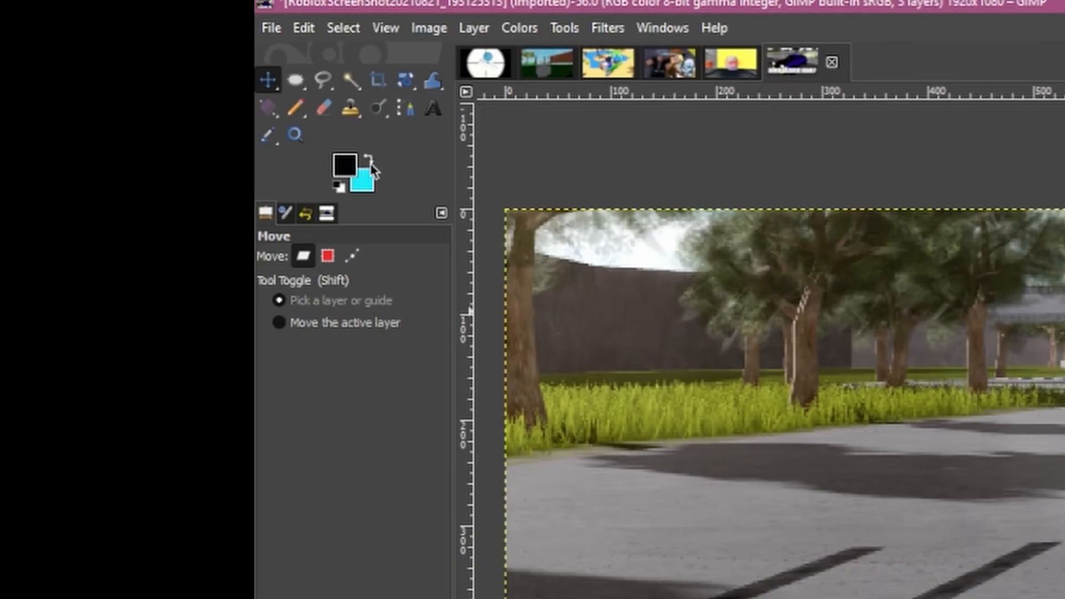
# Step: Fill the grown caption selection with black on the new layer using Bucket Fill
pyautogui.click(17, 48)
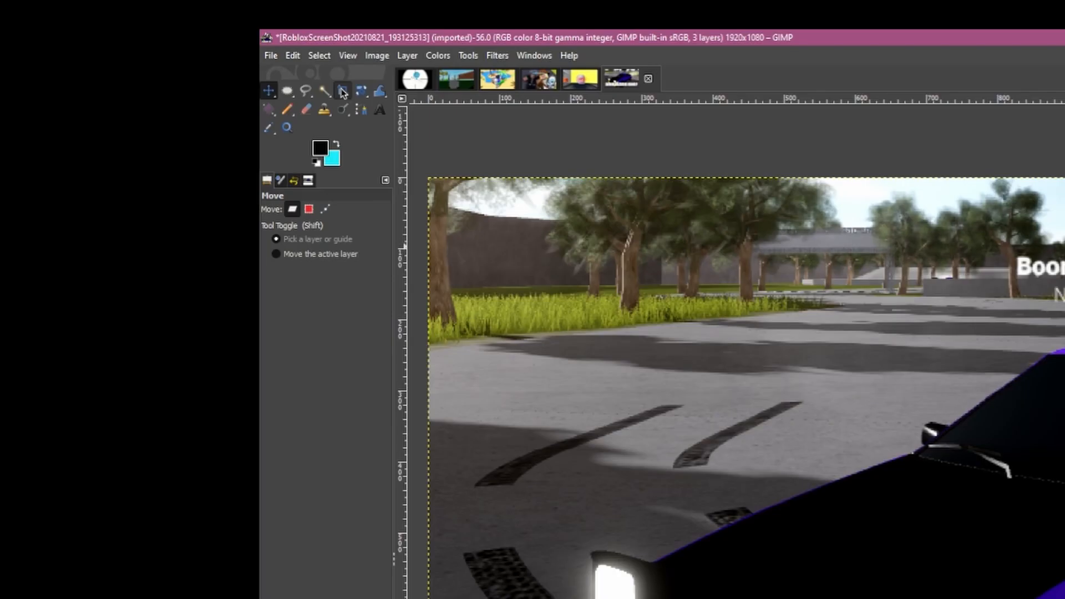
pyautogui.moveTo(39, 36)
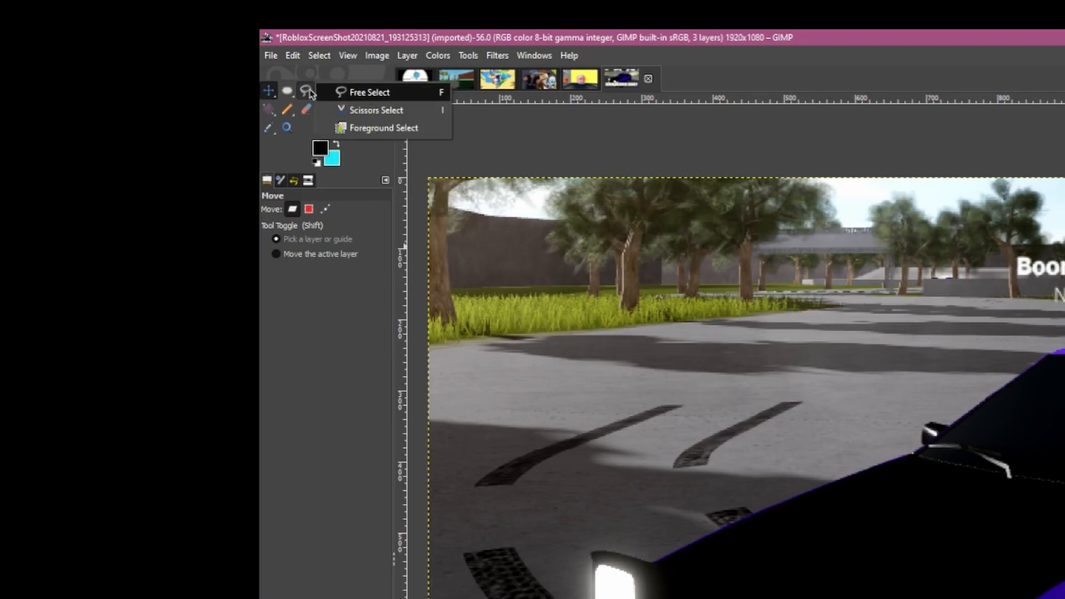
pyautogui.moveTo(270, 110)
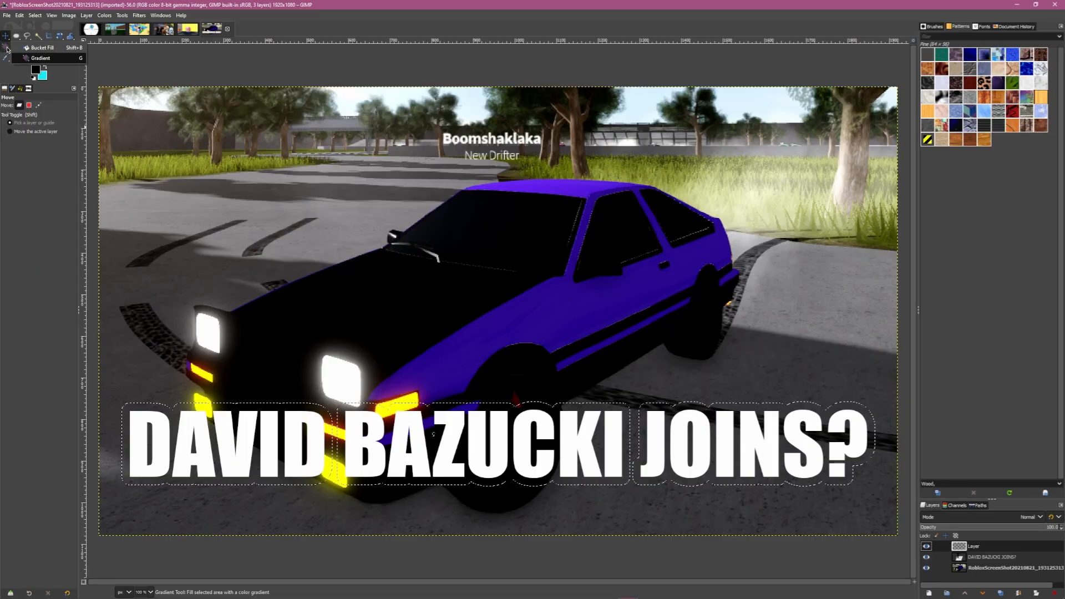
pyautogui.click(7, 49)
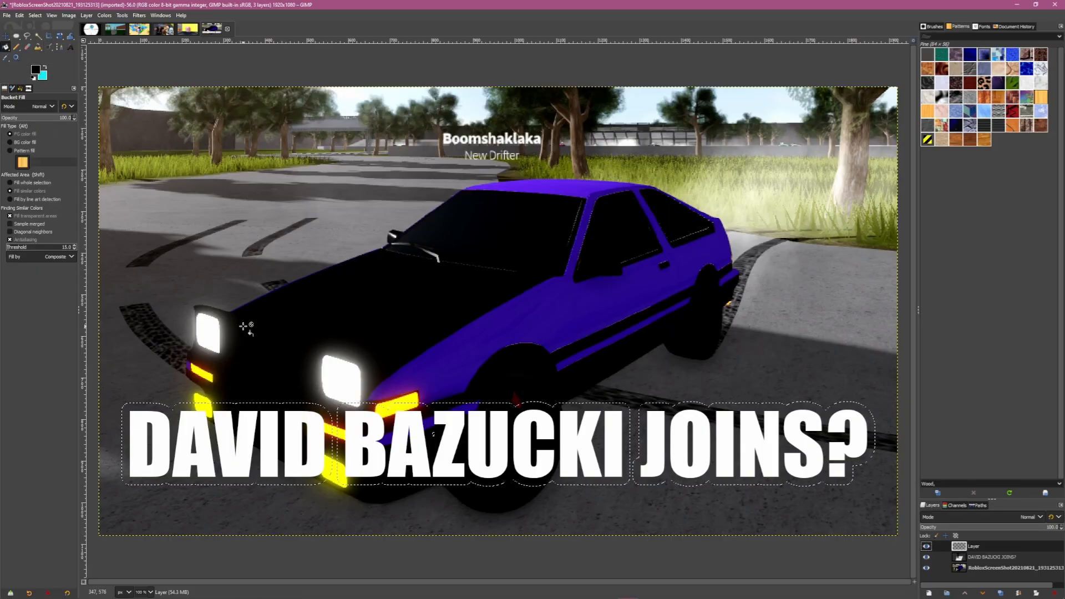
pyautogui.click(353, 447)
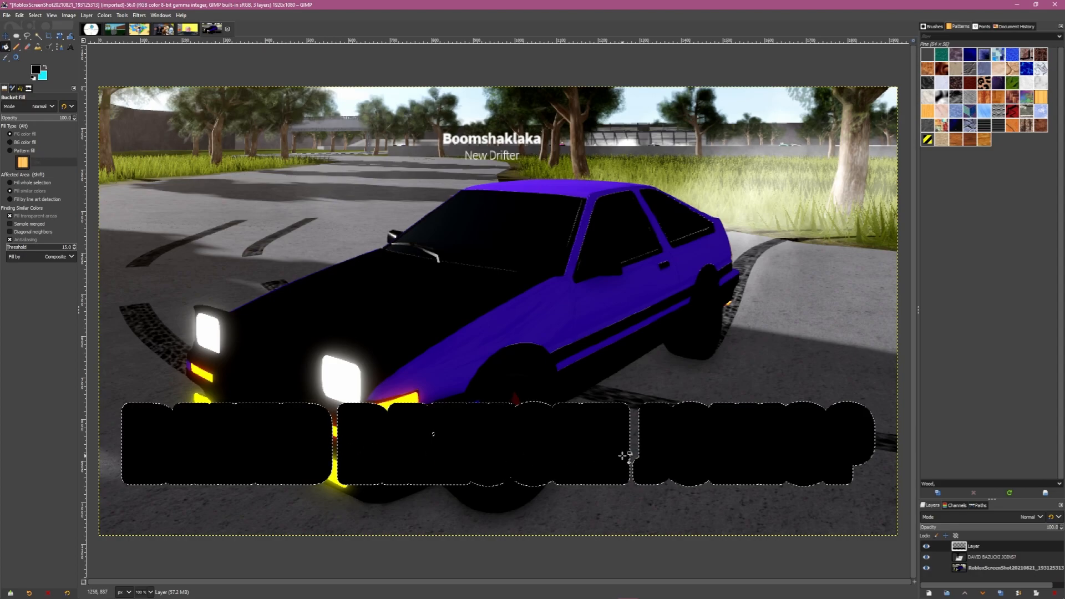
# Step: Place the black layer beneath the caption text, and merge the text down onto it with nothing left selected
pyautogui.moveTo(988, 549); pyautogui.dragTo(989, 562)
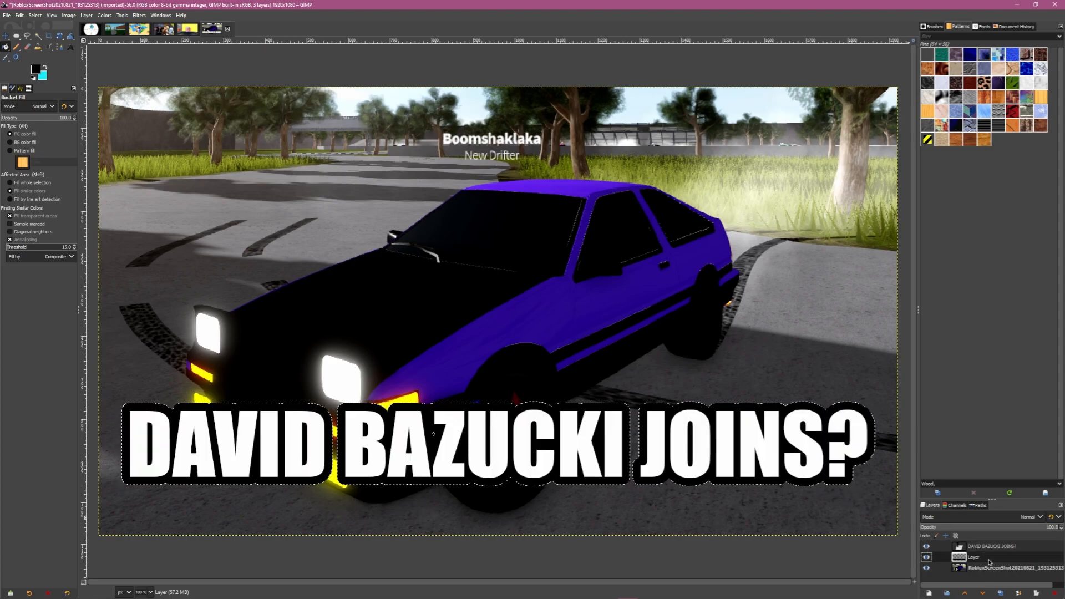
pyautogui.click(991, 568)
pyautogui.hotkey('ctrl', 'shift', 'a')
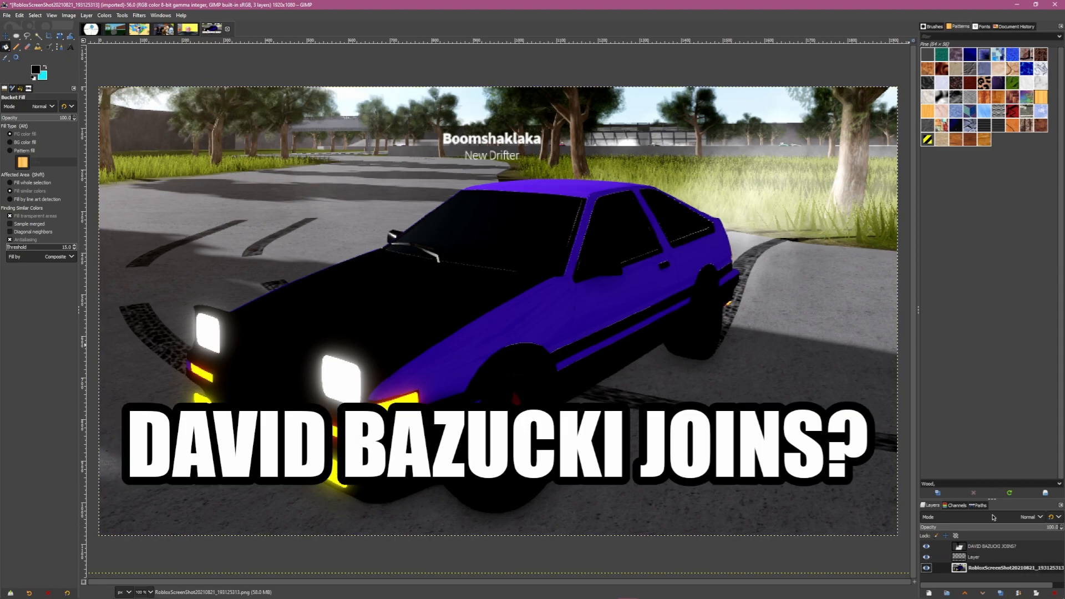
pyautogui.rightClick(995, 546)
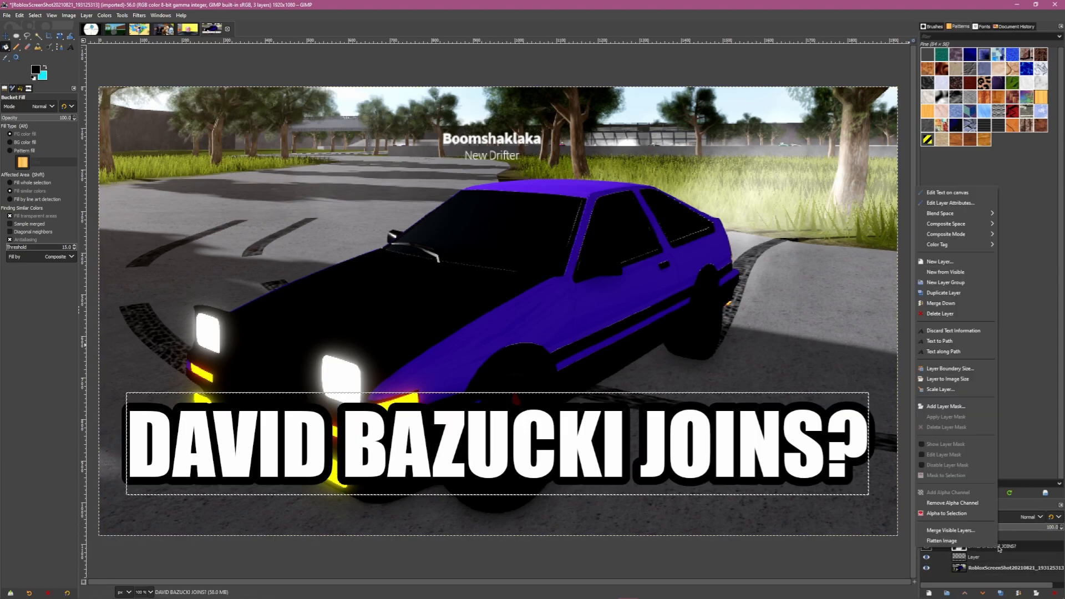
pyautogui.click(944, 303)
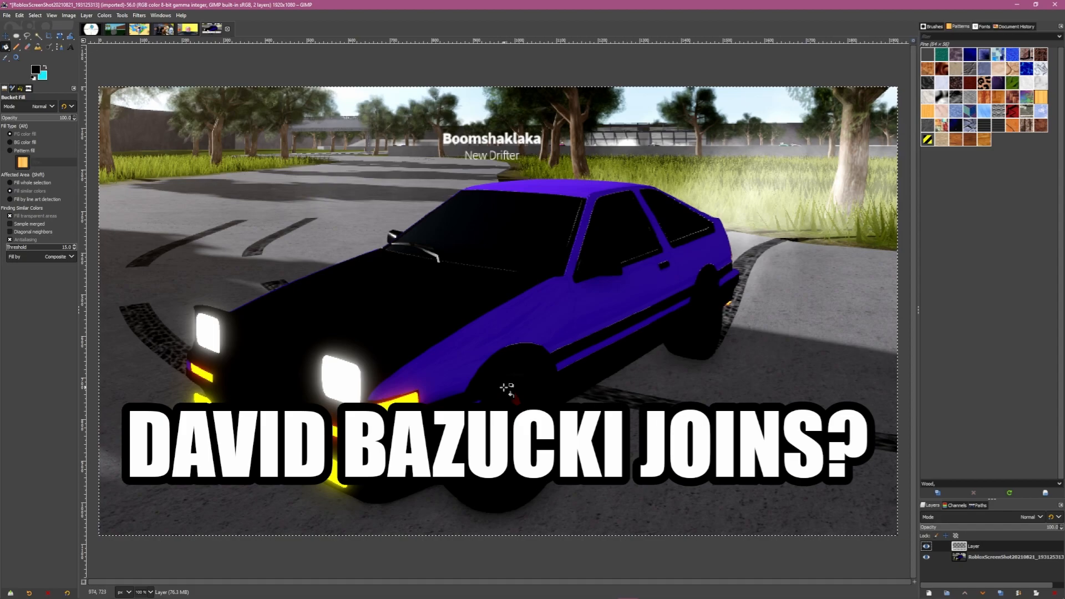
pyautogui.hotkey('shift', 'r')
pyautogui.click(483, 392)
pyautogui.moveTo(604, 442); pyautogui.dragTo(439, 268)
pyautogui.press('m')
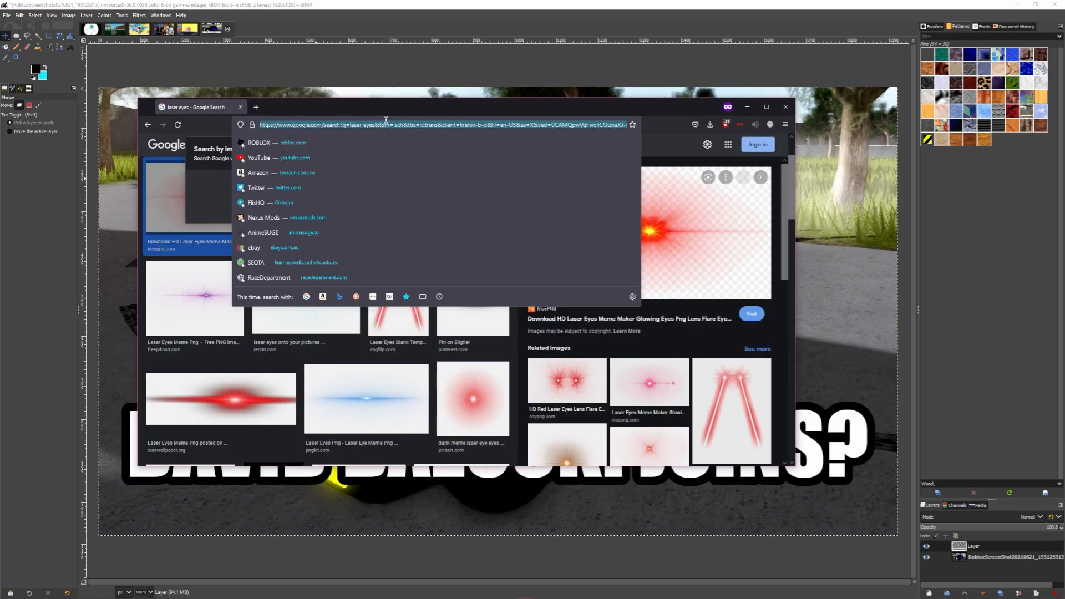
# Step: Search Google Images in the browser for "red arrow" limited to transparent pictures, and preview a curved arrow with a black outline
pyautogui.write('red arrow')
pyautogui.press('Return')
pyautogui.click(252, 178)
pyautogui.click(245, 189)
pyautogui.click(257, 225)
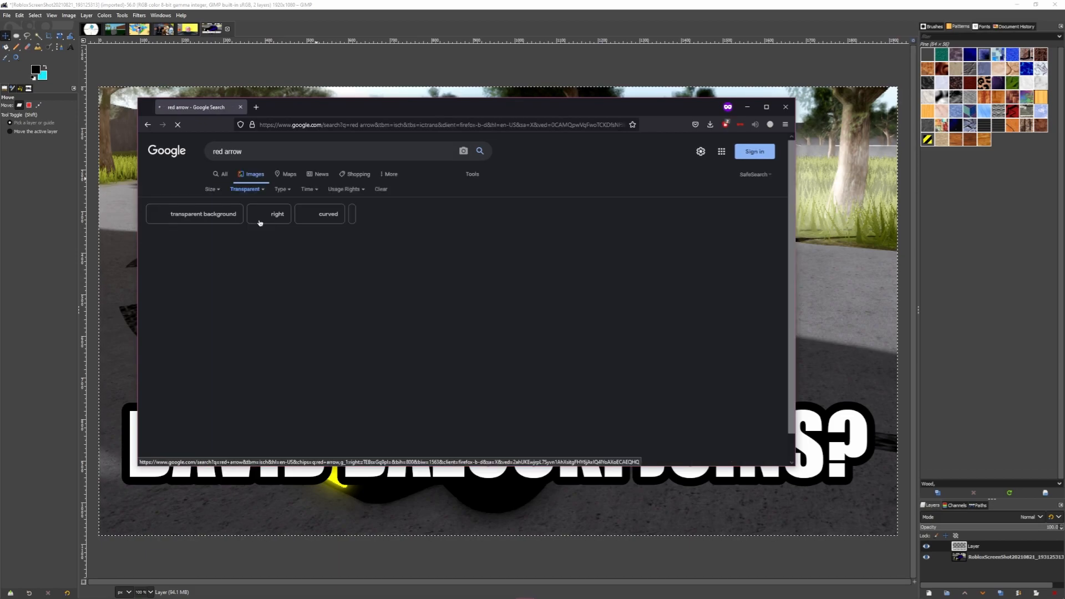
pyautogui.click(343, 447)
pyautogui.scroll(2, 456, 269)
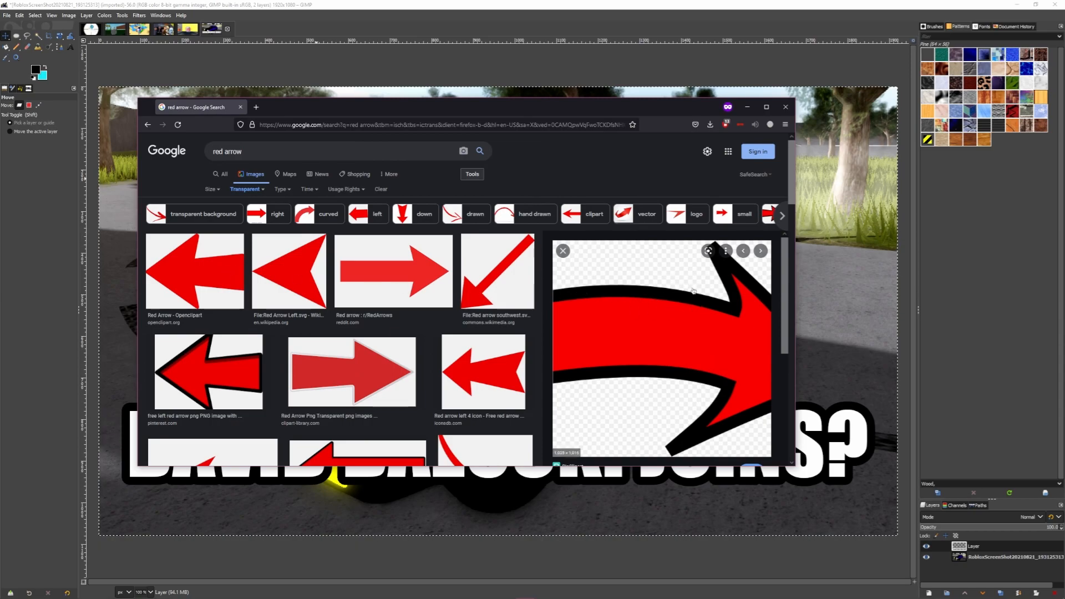
pyautogui.scroll(-1, 655, 290)
pyautogui.moveTo(285, 150); pyautogui.dragTo(124, 132)
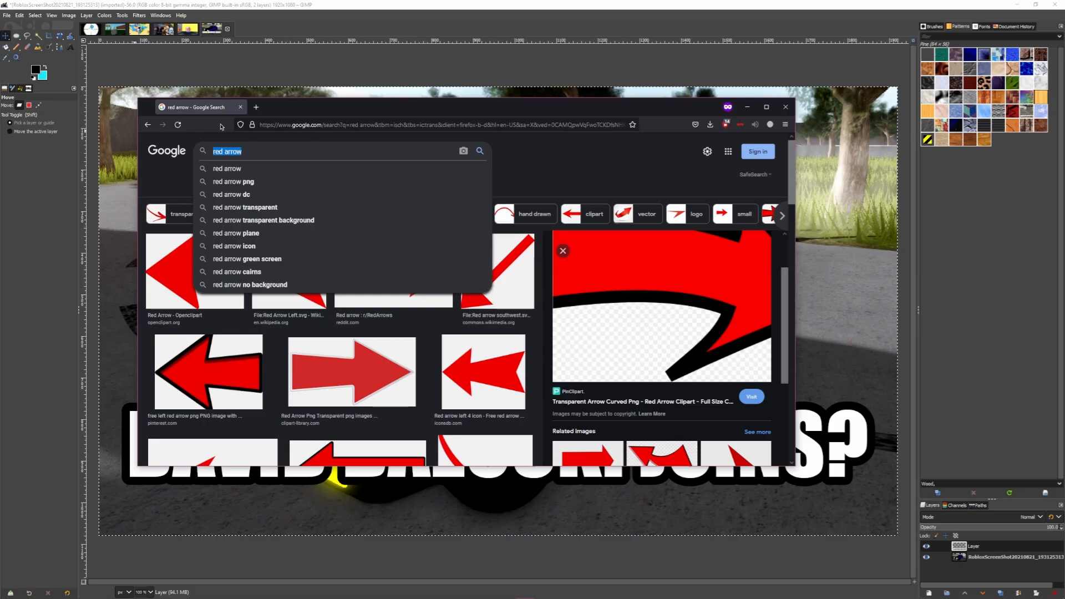
pyautogui.write('clickbait arrow')
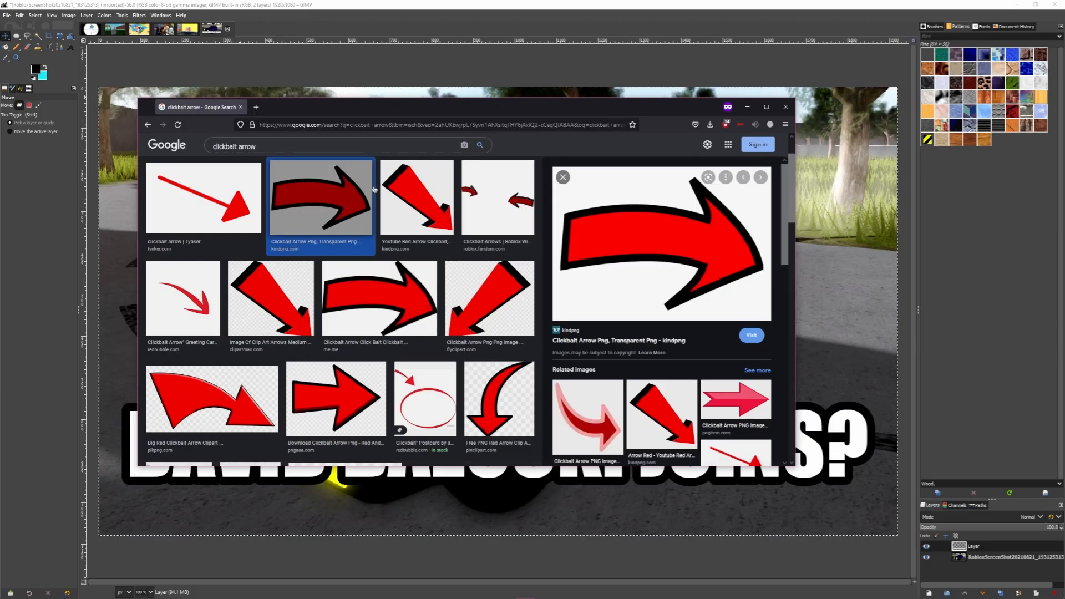
pyautogui.rightClick(668, 249)
pyautogui.click(694, 349)
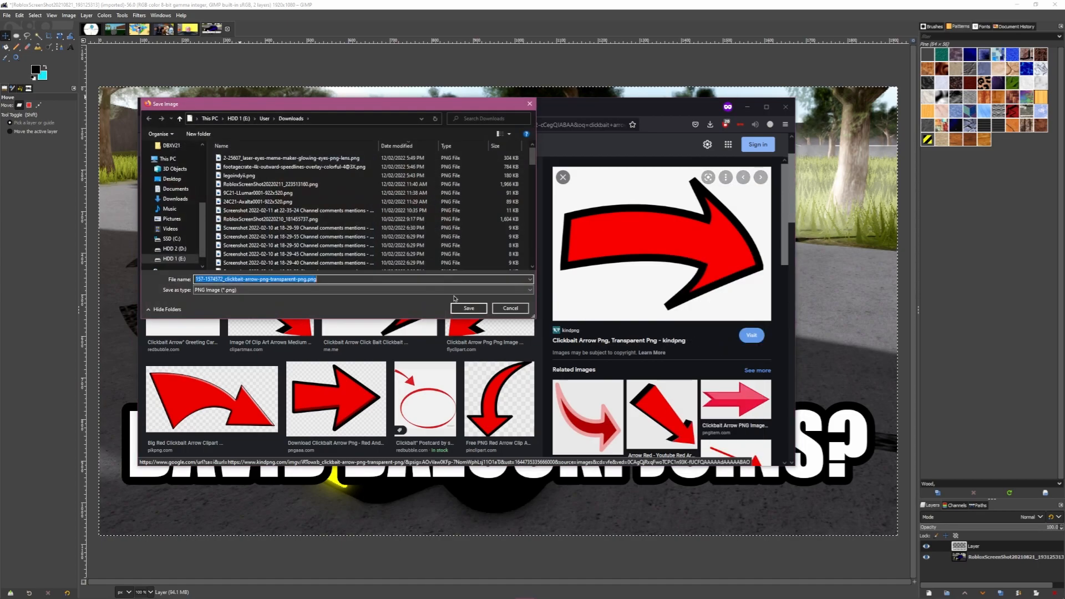
pyautogui.press('Return')
# Step: Bring the downloaded clickbait arrow PNG into the car image in GIMP as a new layer and close the browser
pyautogui.click(709, 125)
pyautogui.moveTo(621, 145); pyautogui.dragTo(821, 173)
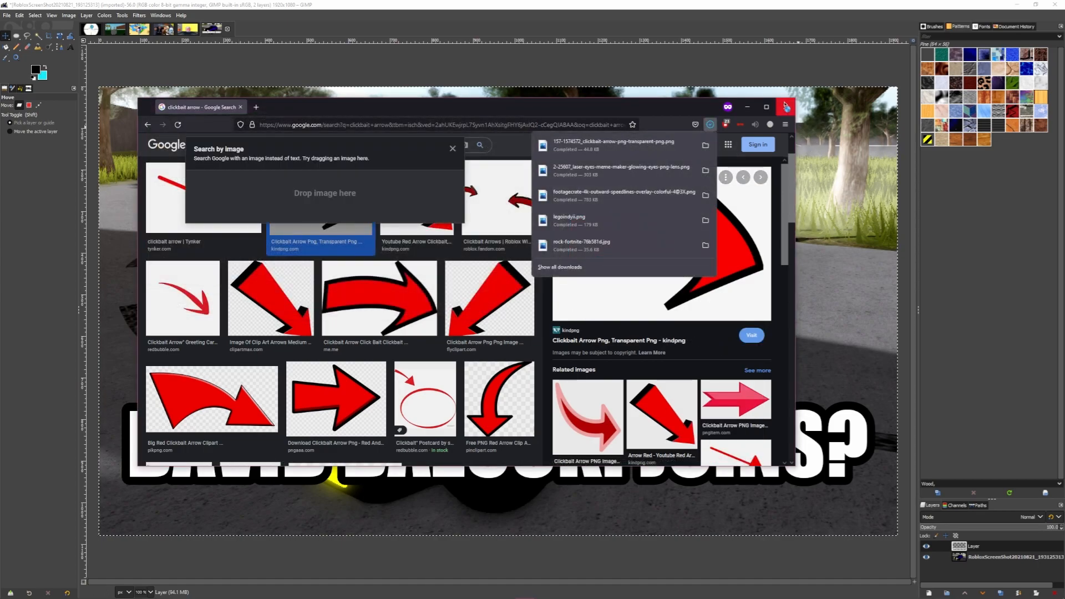
pyautogui.click(787, 107)
# Step: Select the off-white background surrounding the clickbait arrow with the Fuzzy Select tool
pyautogui.press('u')
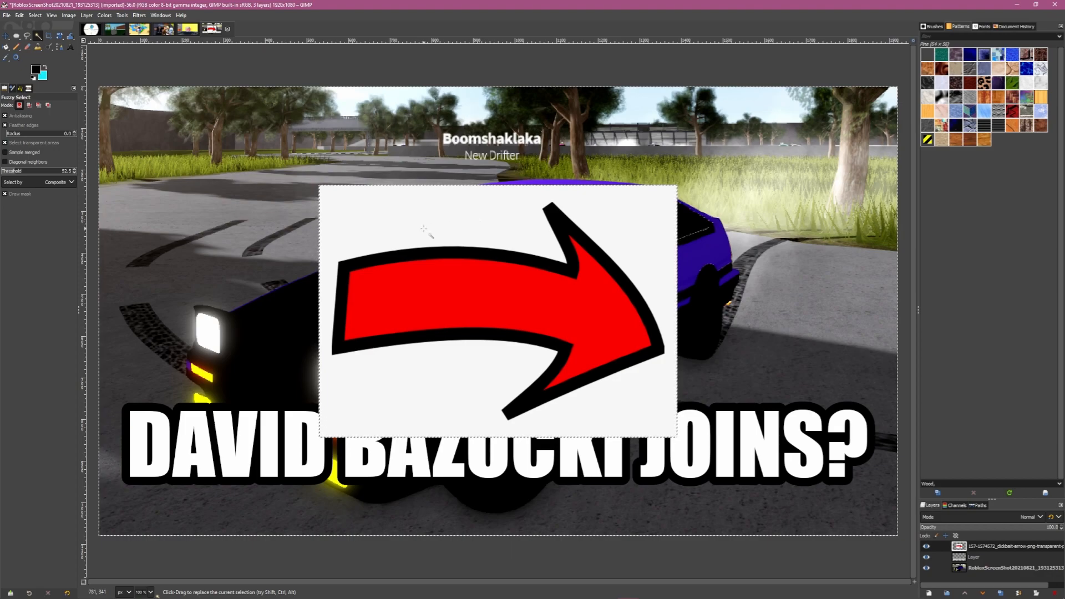
pyautogui.click(490, 237)
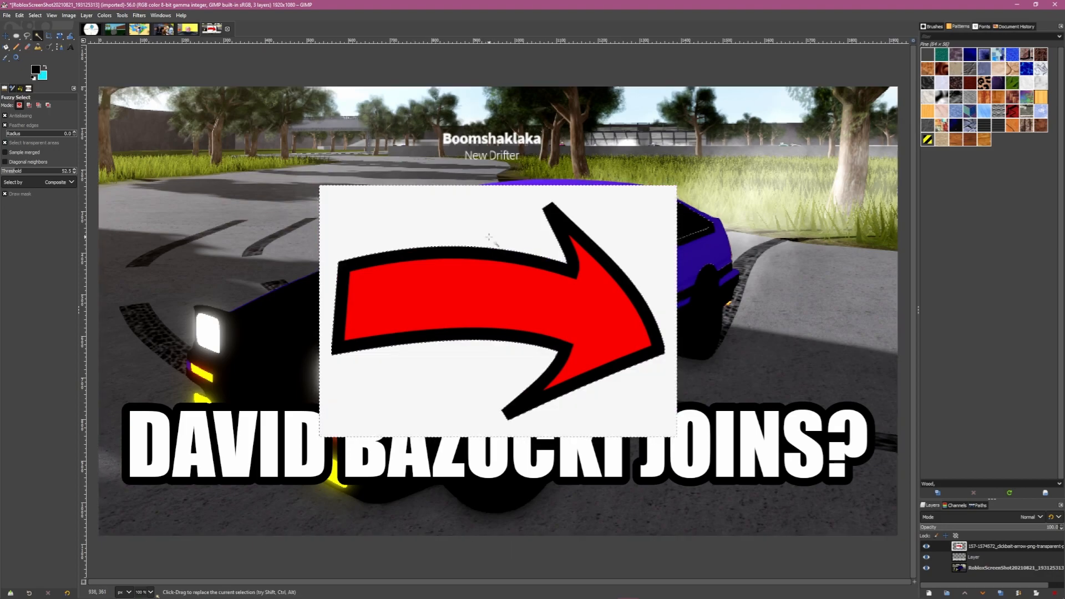
pyautogui.hotkey('ctrl', 'c')
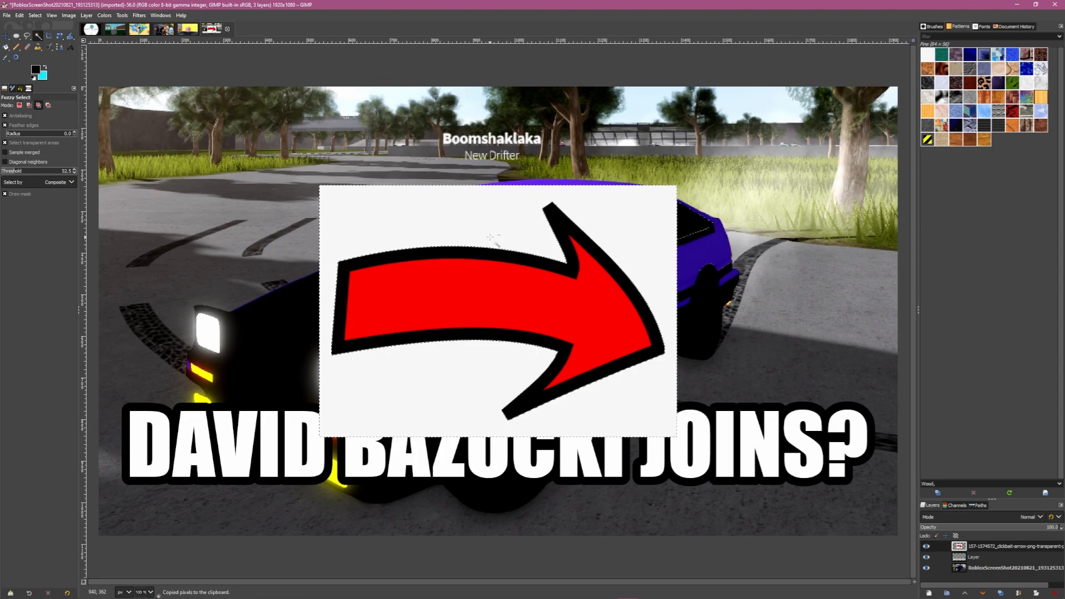
pyautogui.hotkey('ctrl', 'v')
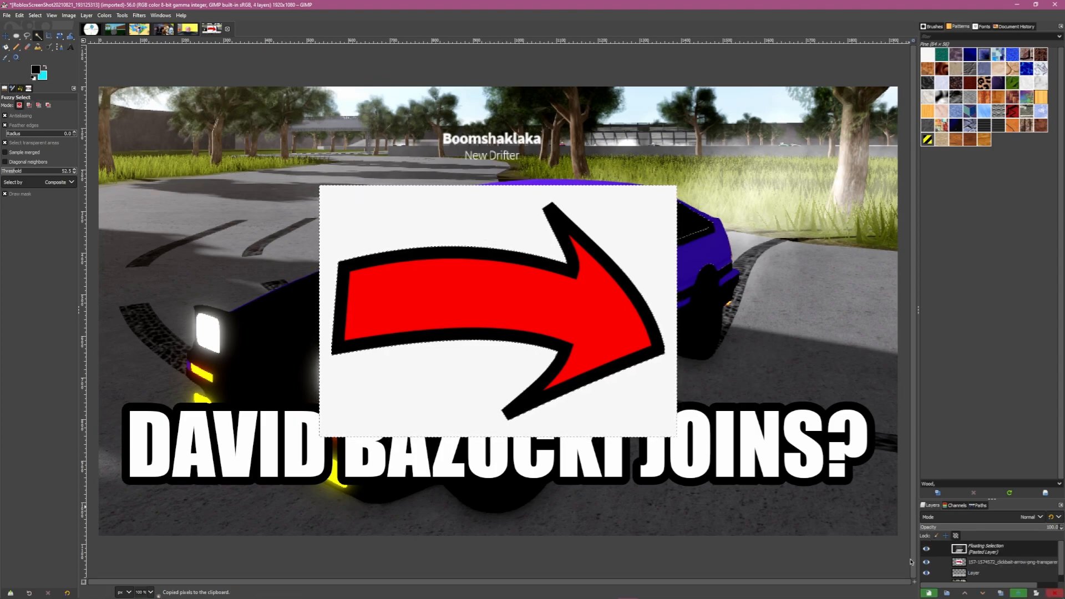
pyautogui.click(929, 593)
pyautogui.press('m')
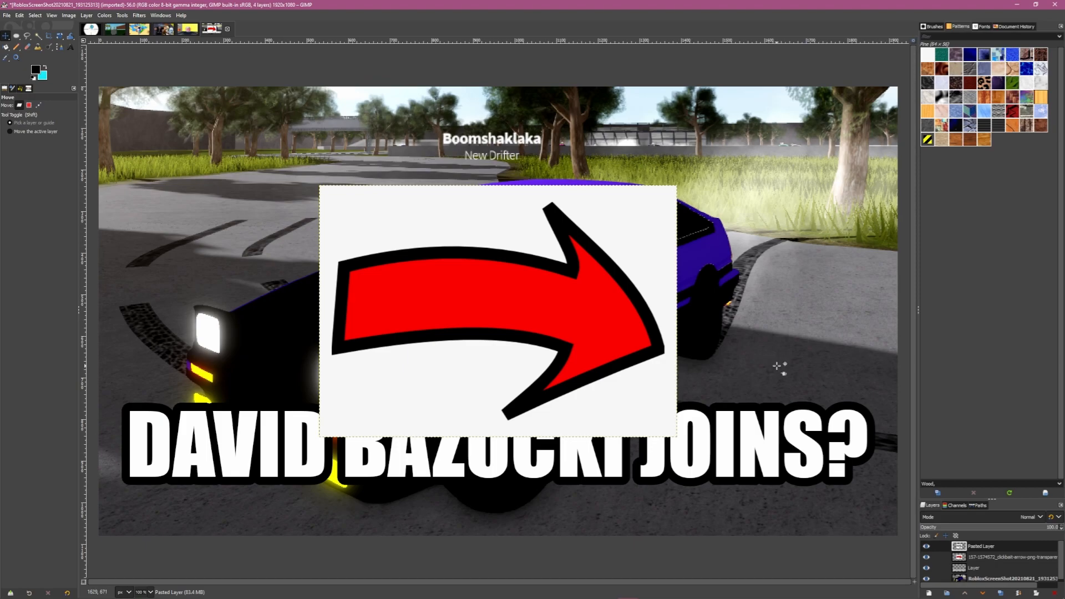
pyautogui.hotkey('ctrl', 'z')
pyautogui.hotkey('ctrl', 'z')
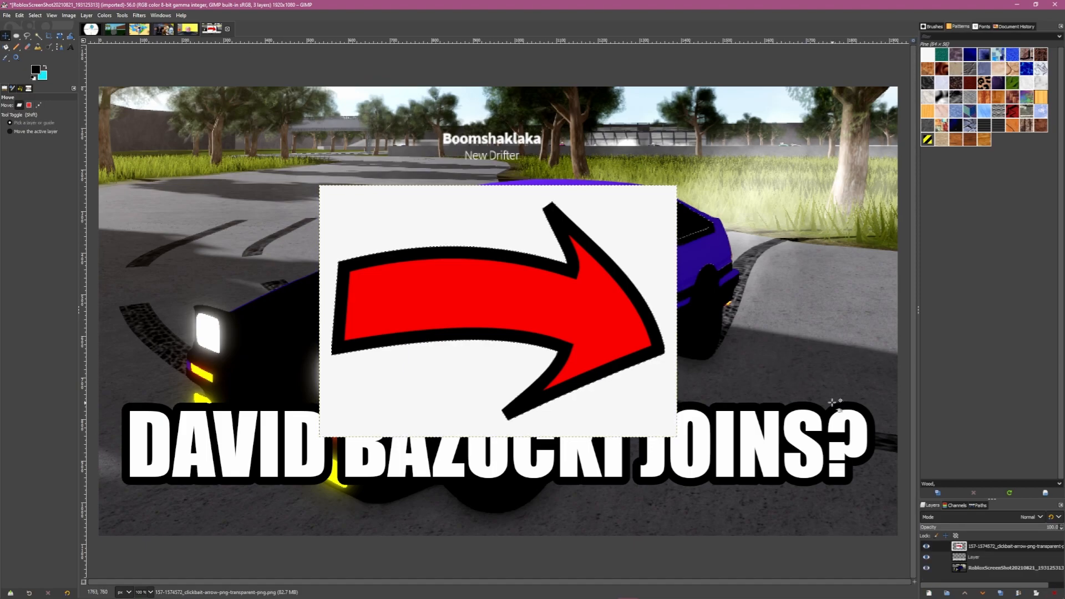
# Step: Delete the selected background around the arrow, and move the arrow to the image's upper-left corner so it points at the car
pyautogui.press('u')
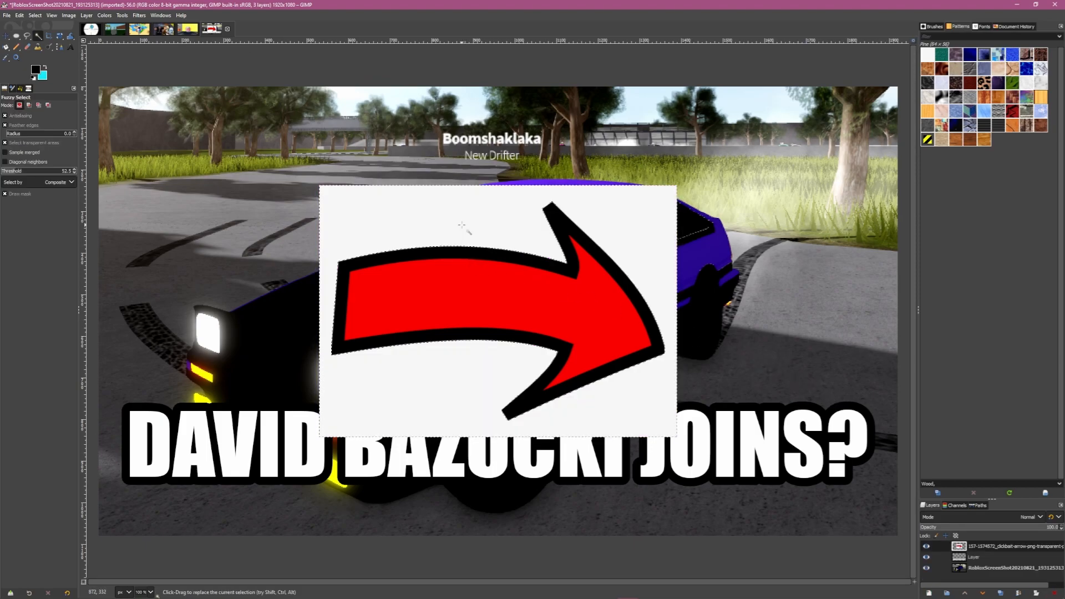
pyautogui.press('Delete')
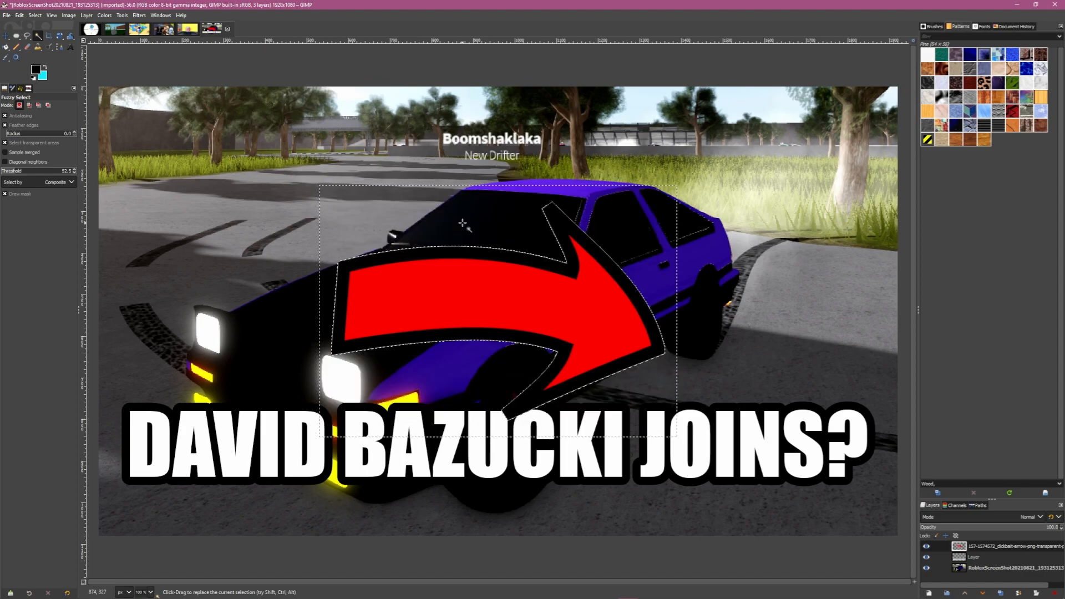
pyautogui.press('m')
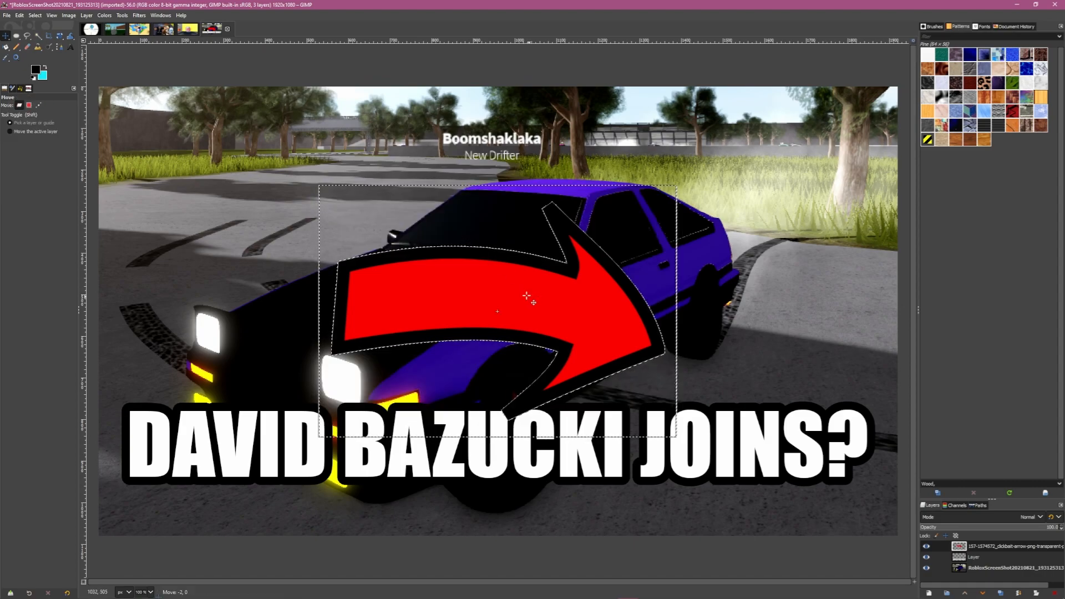
pyautogui.moveTo(635, 410); pyautogui.dragTo(394, 278)
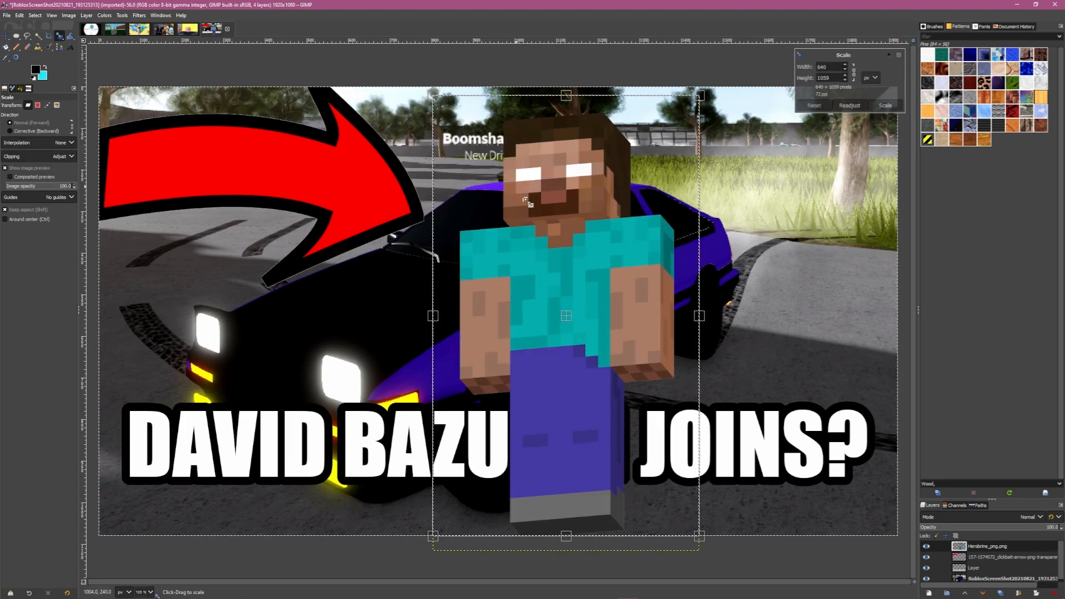
# Step: Shrink the Herobrine figure and place it beside the rear of the car, above the end of the caption
pyautogui.moveTo(526, 201); pyautogui.dragTo(779, 231)
pyautogui.press('m')
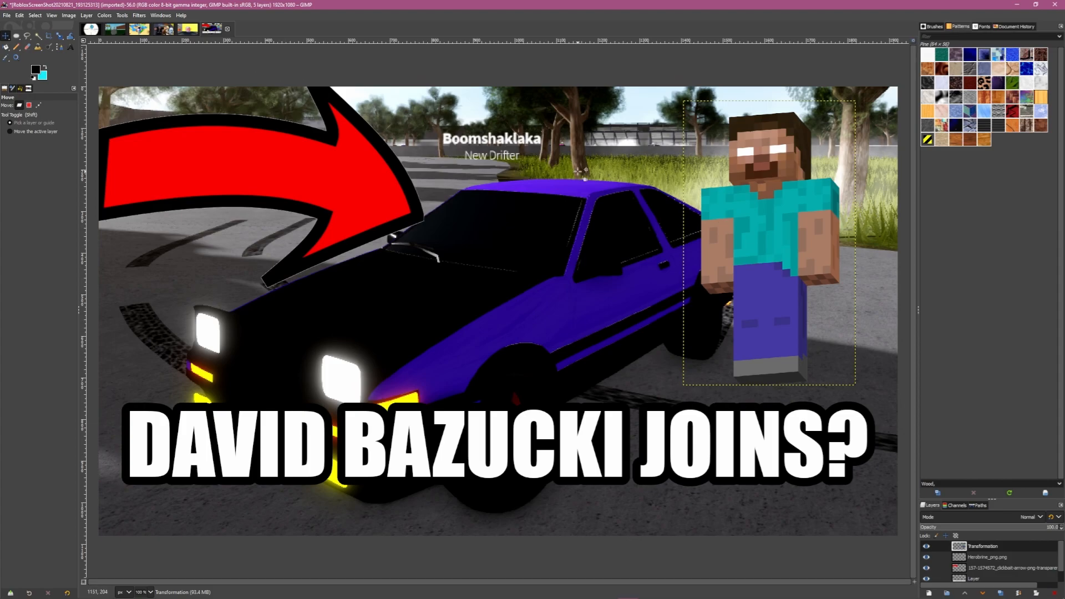
# Step: Apply a red (ff0000) Drop Shadow to the Herobrine figure with opacity 2.000 and a much wider blur radius for a soft glow
pyautogui.click(139, 15)
pyautogui.moveTo(167, 101)
pyautogui.click(298, 169)
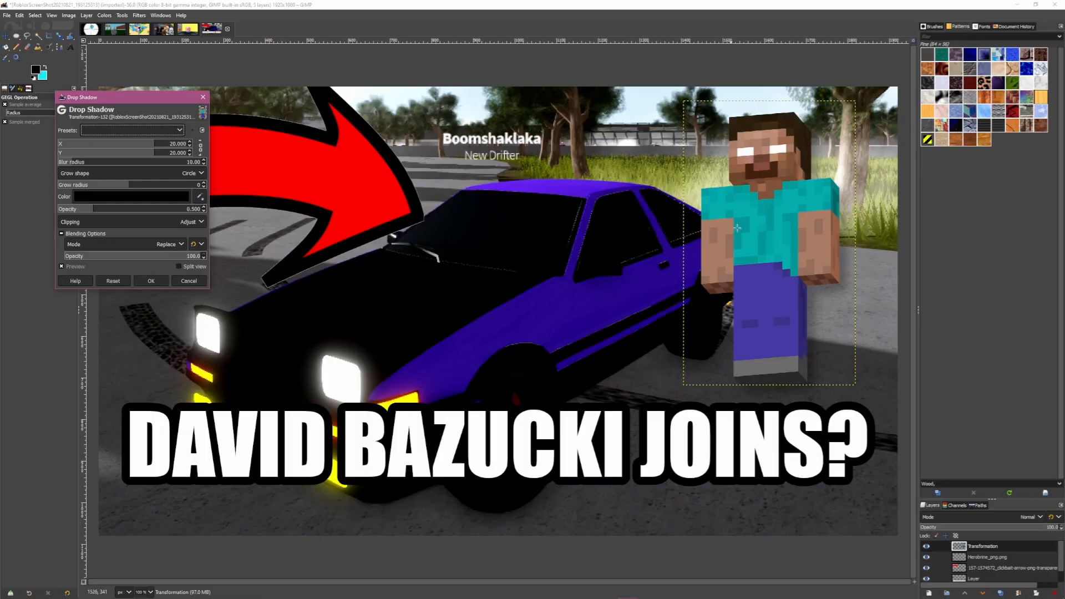
pyautogui.moveTo(167, 209); pyautogui.dragTo(283, 218)
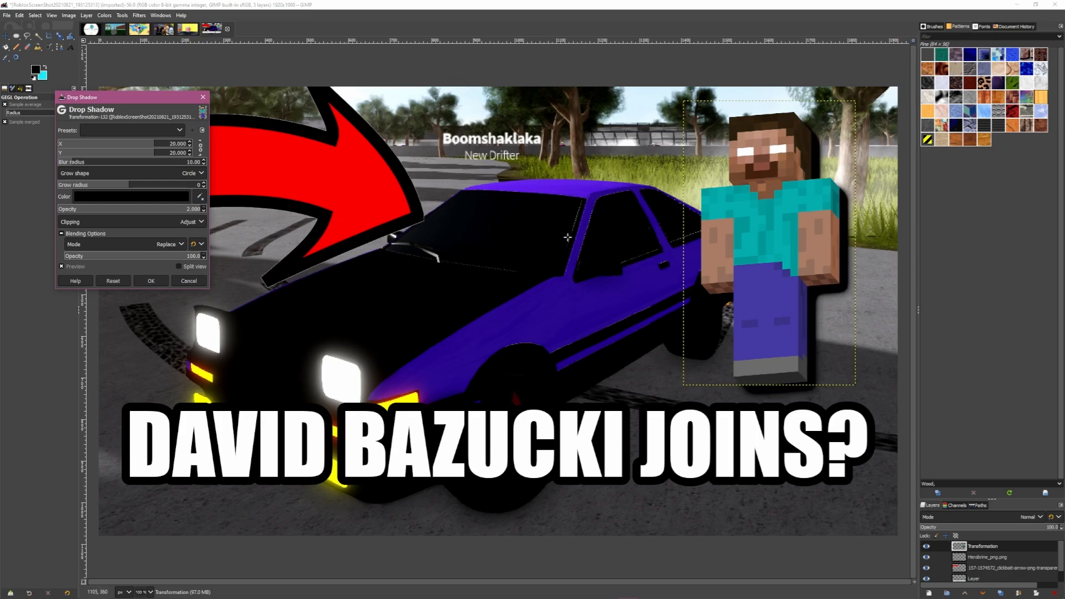
pyautogui.click(142, 195)
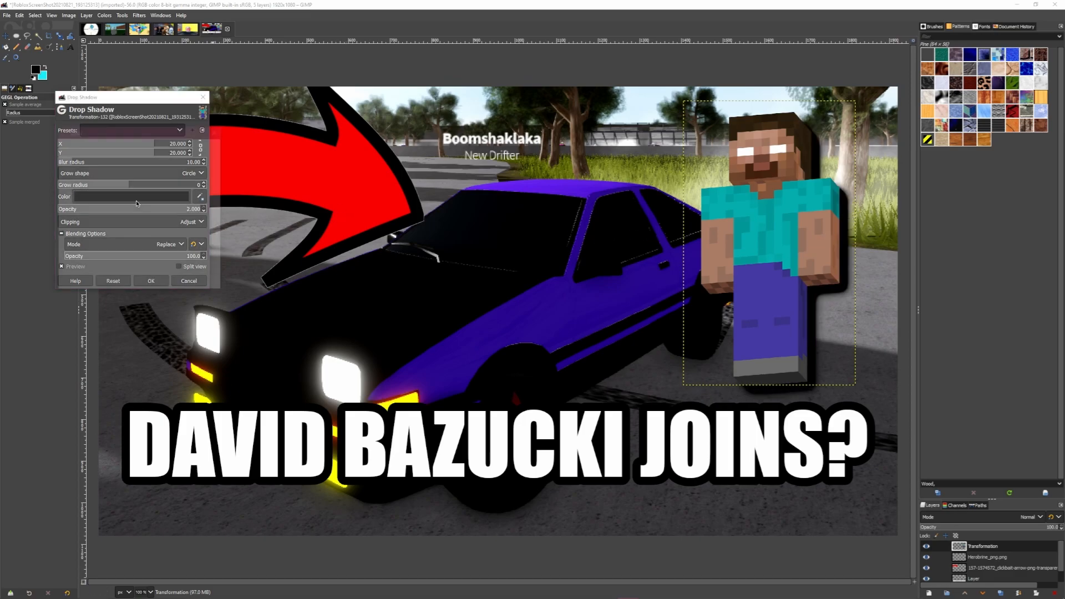
pyautogui.click(122, 155)
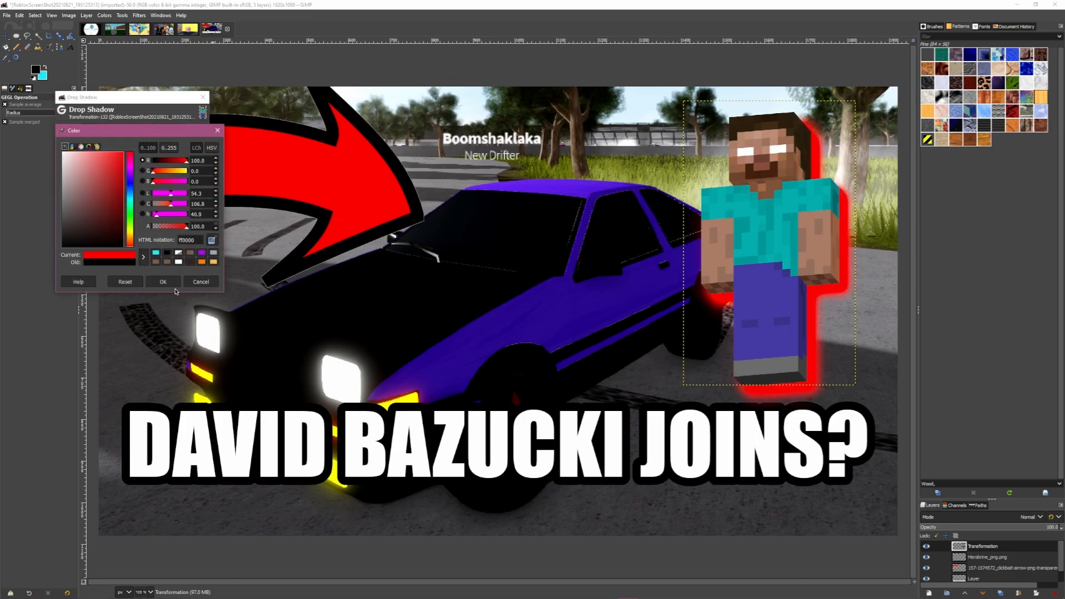
pyautogui.click(163, 282)
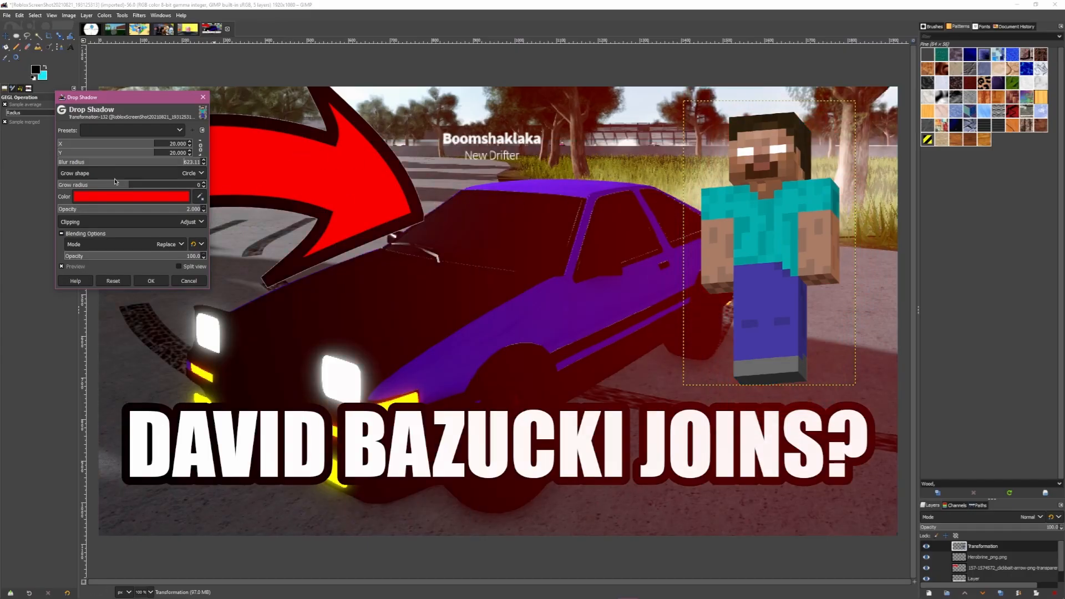
pyautogui.moveTo(106, 164); pyautogui.dragTo(101, 162)
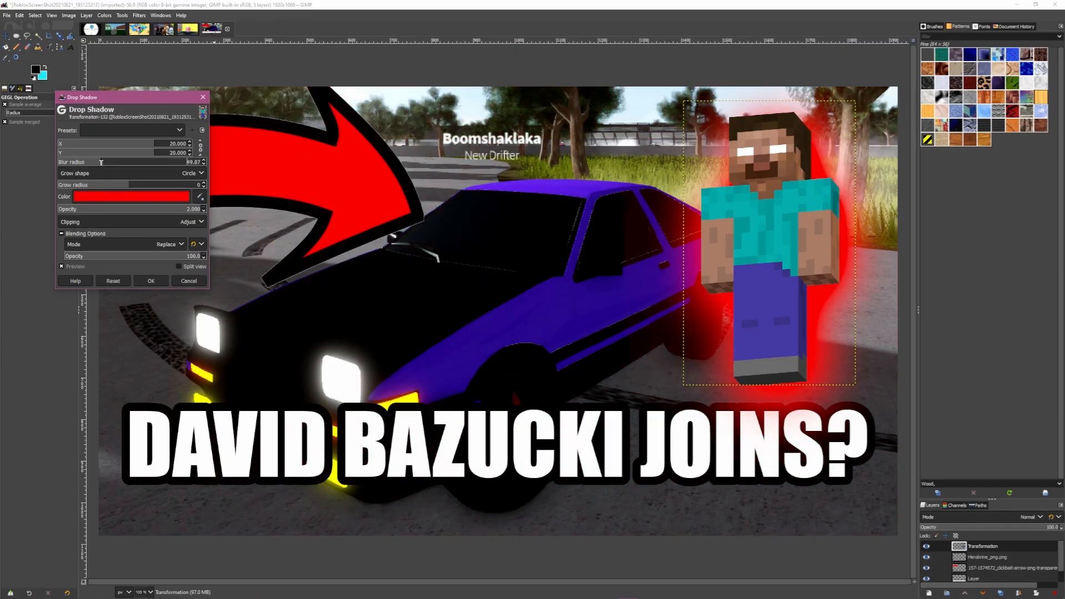
pyautogui.click(151, 281)
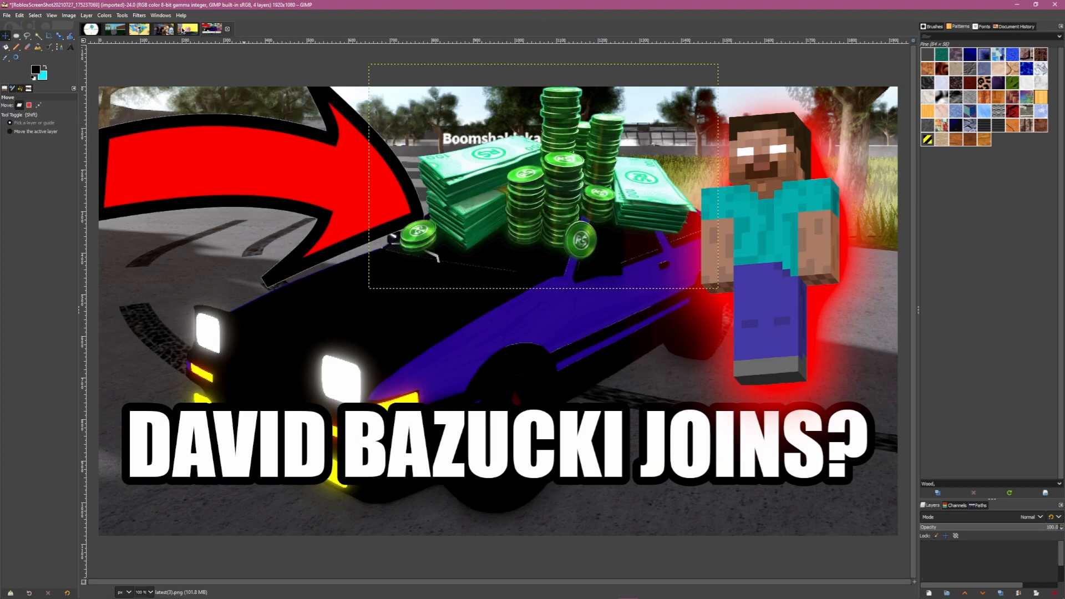
# Step: Hide all layers above the car screenshot, and trace the car's outline with the Free Select tool to select it
pyautogui.click(926, 546)
pyautogui.click(926, 568)
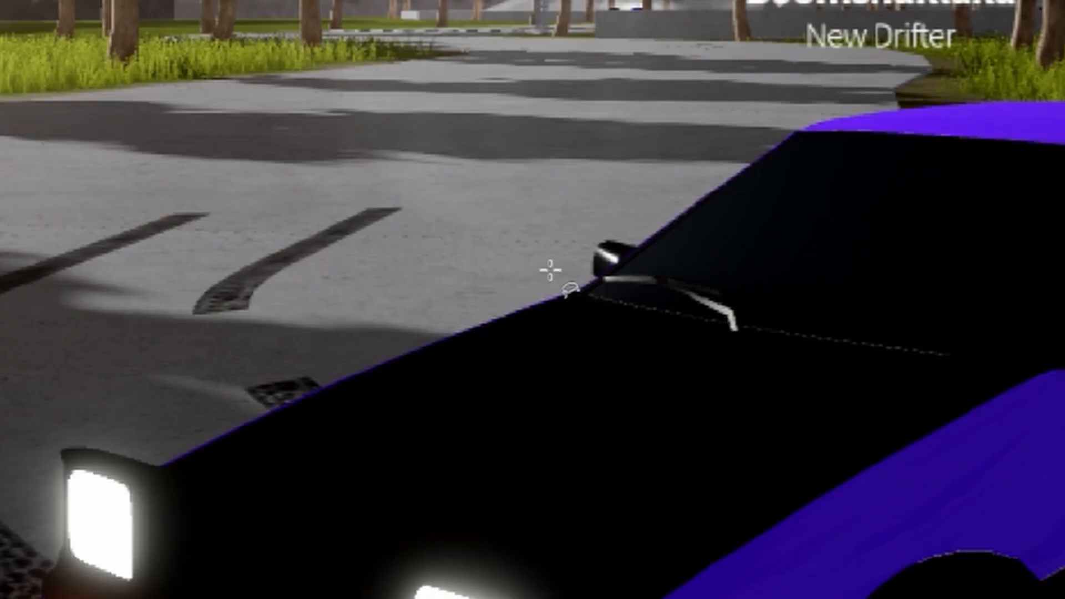
pyautogui.moveTo(580, 288)
pyautogui.mouseDown()
pyautogui.moveTo(606, 254)
pyautogui.moveTo(700, 197)
pyautogui.mouseUp()
pyautogui.moveTo(356, 292)
pyautogui.mouseDown()
pyautogui.moveTo(424, 235)
pyautogui.moveTo(542, 188)
pyautogui.moveTo(730, 176)
pyautogui.mouseUp()
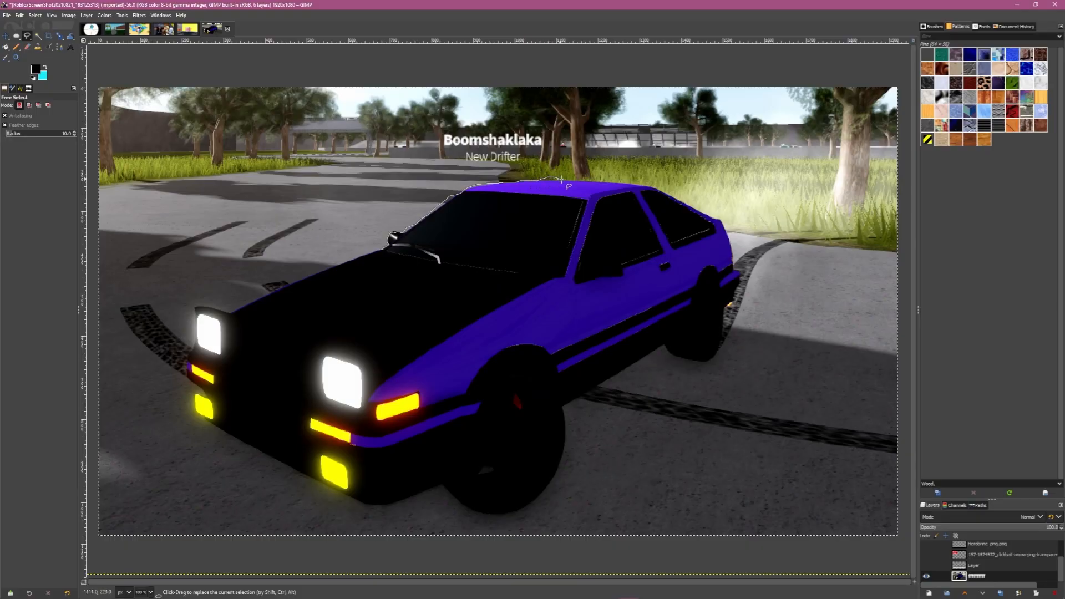
pyautogui.moveTo(562, 180)
pyautogui.mouseDown()
pyautogui.moveTo(673, 194)
pyautogui.moveTo(723, 224)
pyautogui.moveTo(740, 274)
pyautogui.moveTo(720, 348)
pyautogui.moveTo(709, 360)
pyautogui.moveTo(663, 346)
pyautogui.mouseUp()
pyautogui.moveTo(593, 388); pyautogui.dragTo(569, 404)
pyautogui.press('Return')
# Step: Copy the selected car and paste it onto its own new layer
pyautogui.hotkey('ctrl', 'c')
pyautogui.hotkey('ctrl', 'v')
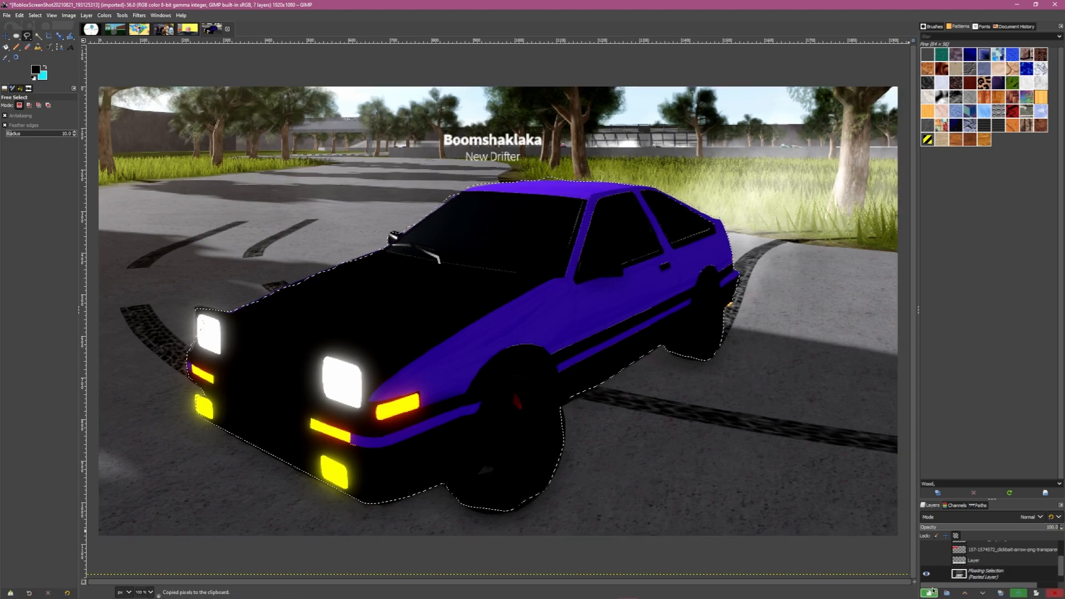
pyautogui.click(933, 592)
pyautogui.hotkey('shift', 's')
pyautogui.click(375, 180)
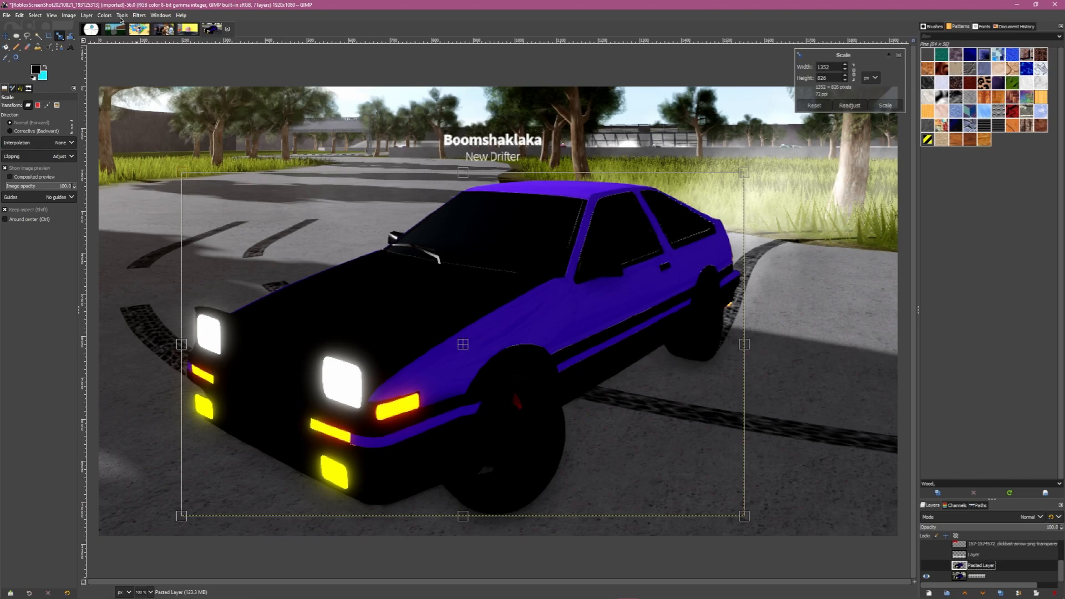
# Step: Apply a white Drop Shadow to the pasted car layer with opacity 2.000 and an increased blur radius
pyautogui.click(120, 18)
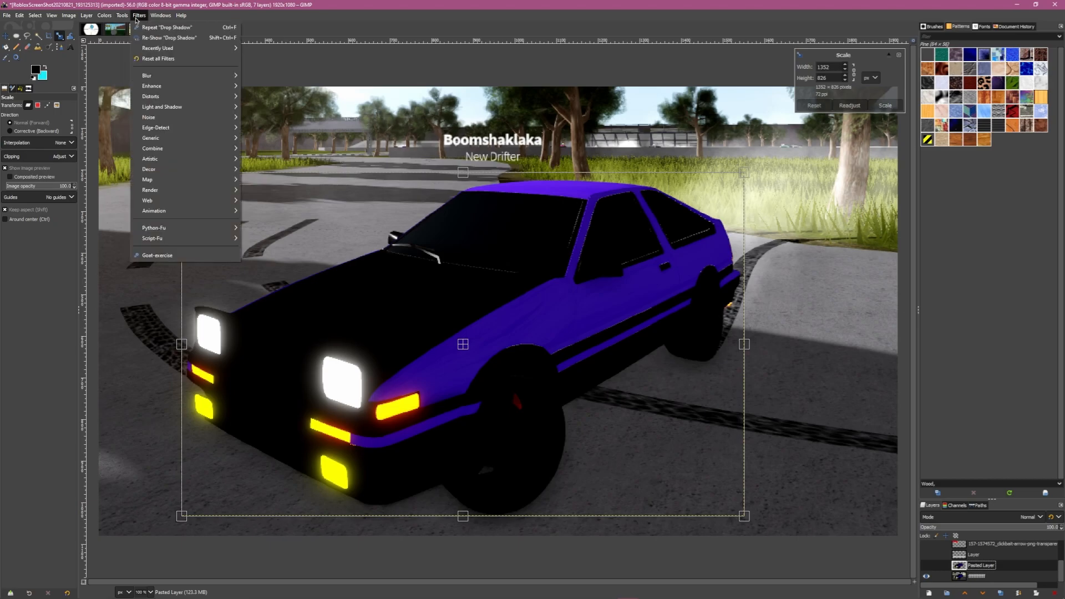
pyautogui.moveTo(183, 106)
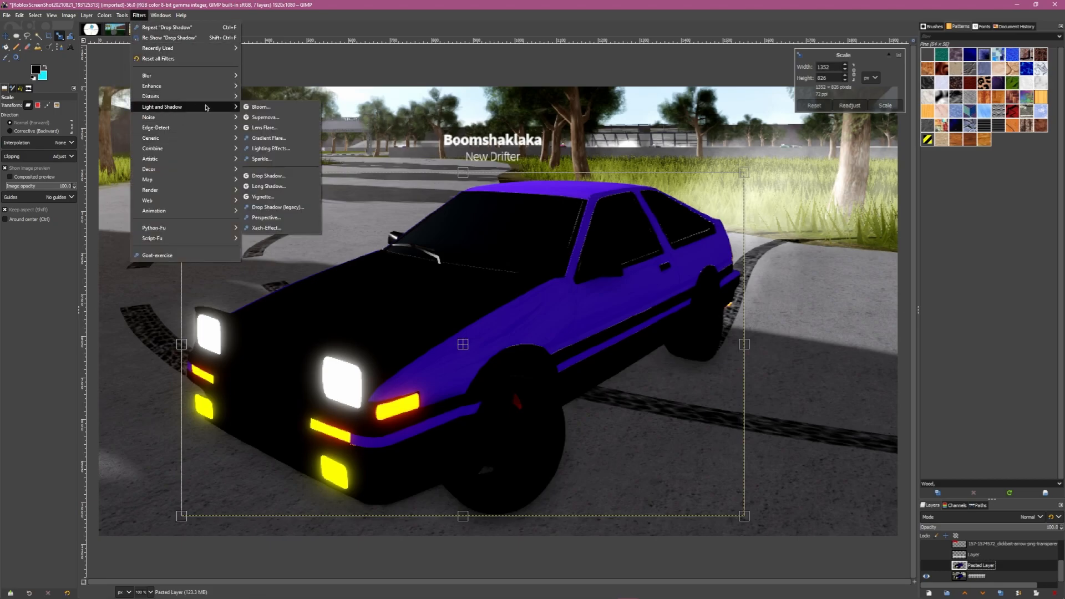
pyautogui.click(294, 180)
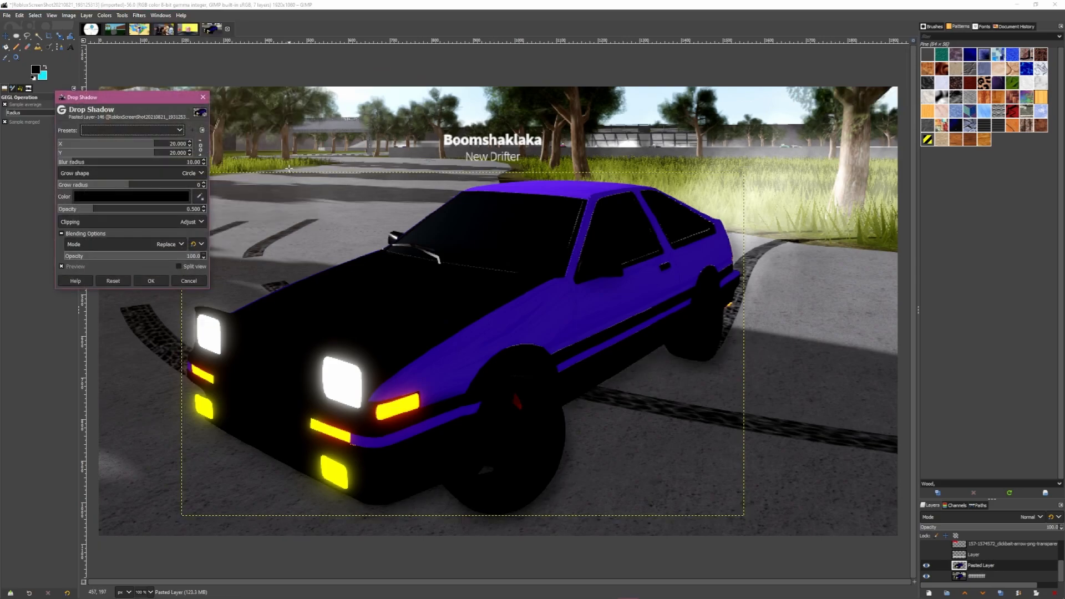
pyautogui.moveTo(100, 213); pyautogui.dragTo(271, 205)
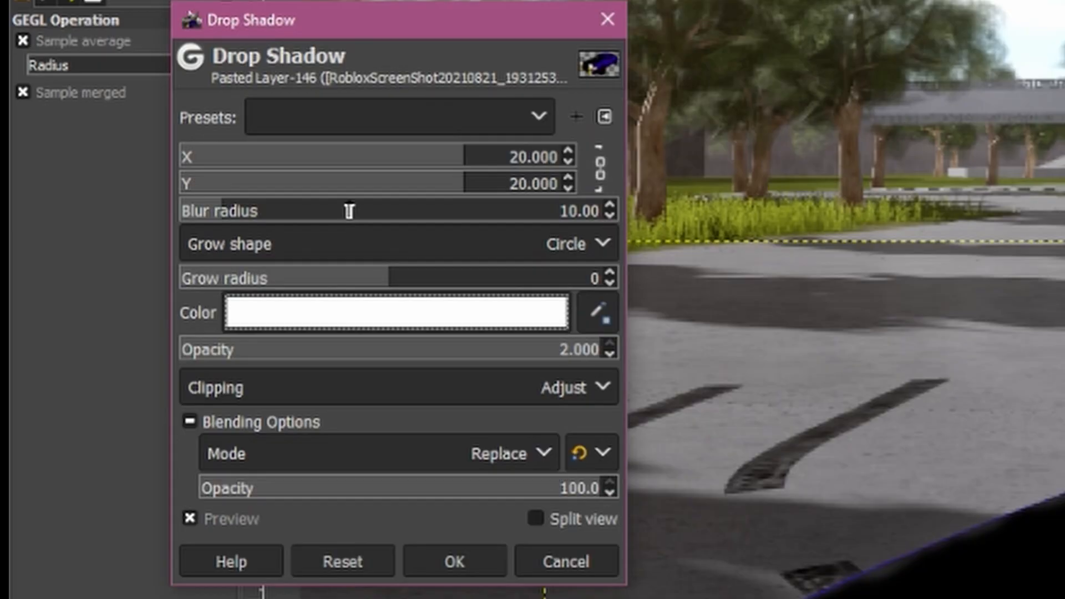
pyautogui.moveTo(116, 162); pyautogui.dragTo(121, 162)
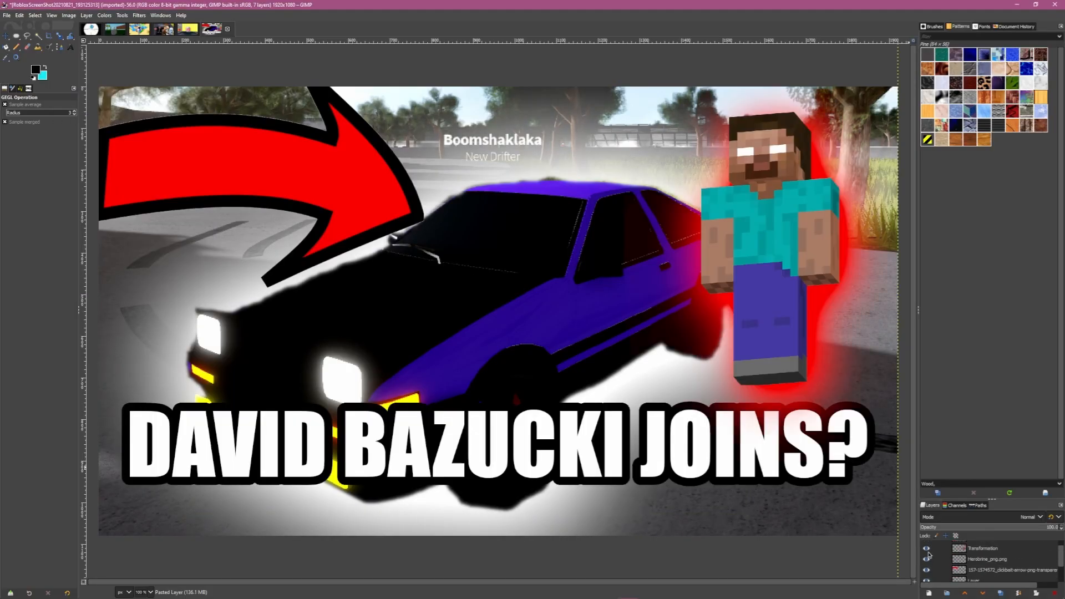
# Step: Show the Robux money layer again, and export the finished image to Downloads as RobloxScreenShot20210821_193125313.png
pyautogui.click(927, 547)
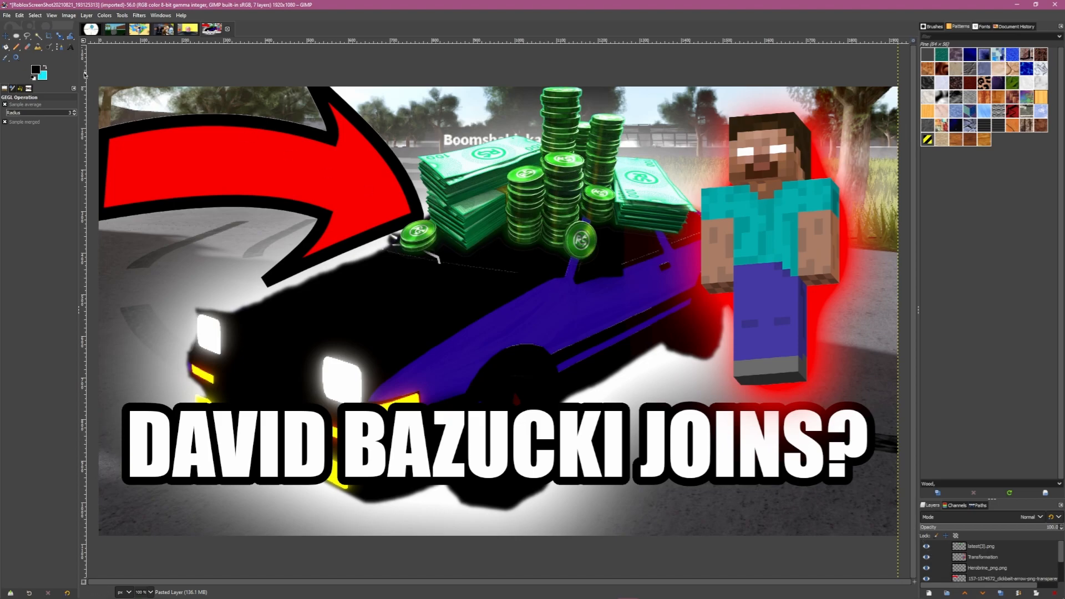
pyautogui.click(7, 15)
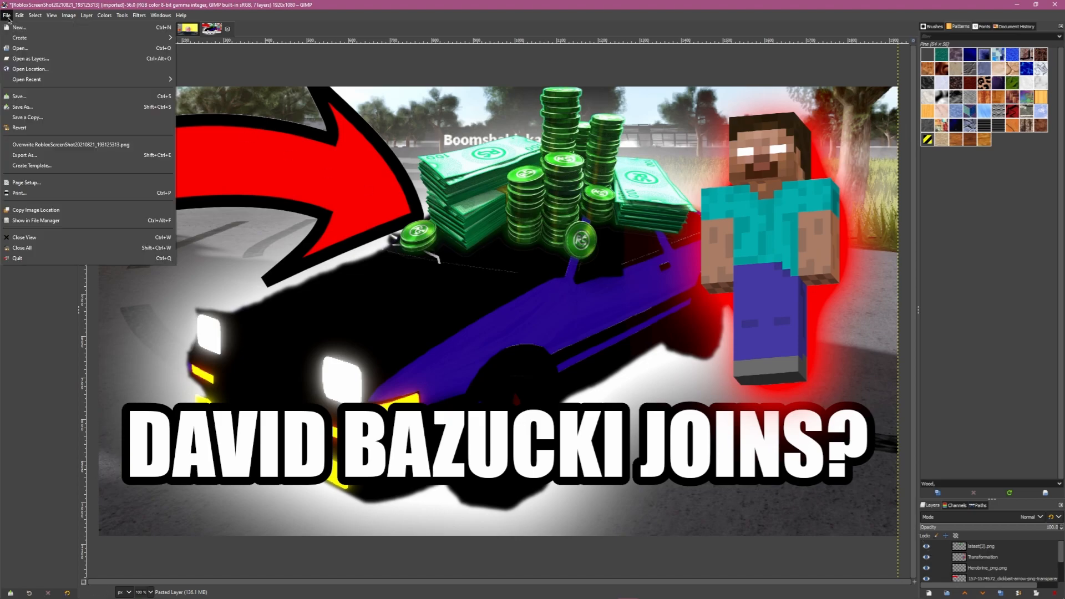
pyautogui.click(71, 154)
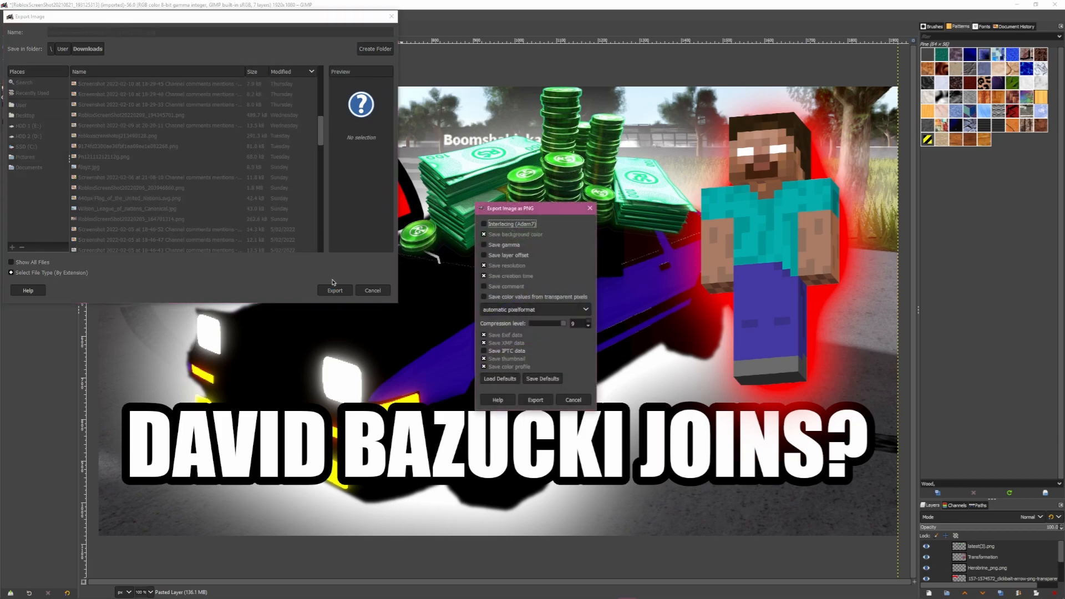
pyautogui.click(536, 400)
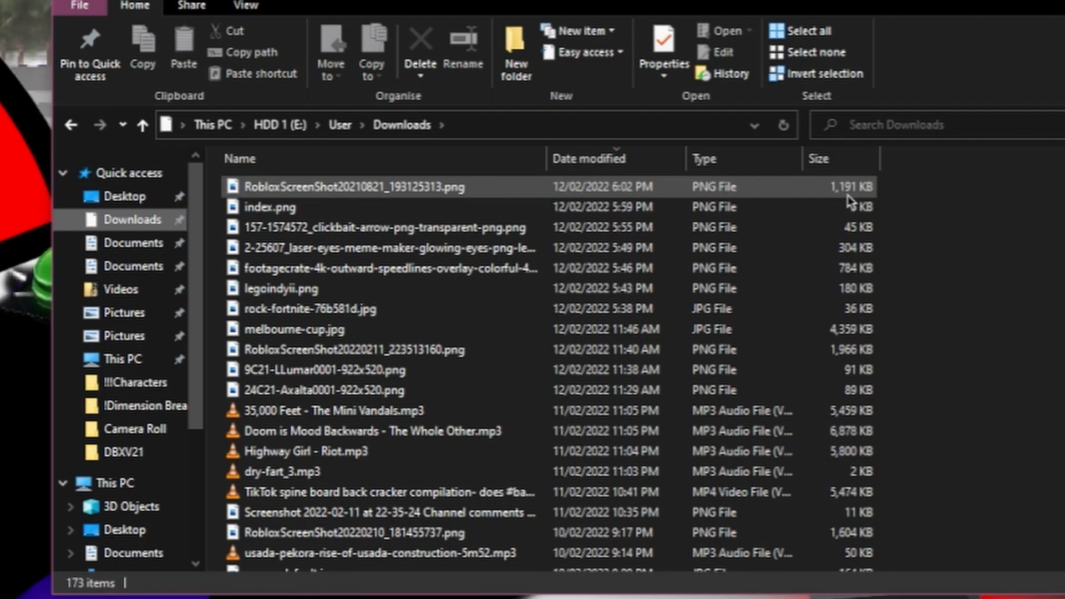
# Step: Open the exported RobloxScreenShot20210821_193125313.png from Downloads to check it, and close the viewer and folder window
pyautogui.doubleClick(825, 189)
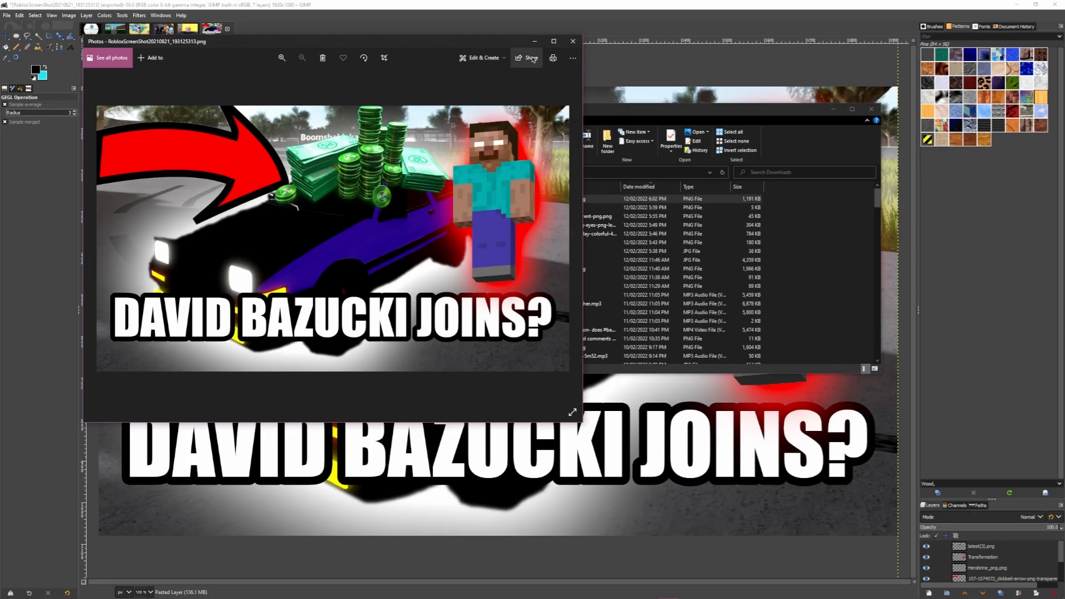
pyautogui.click(573, 41)
pyautogui.click(871, 108)
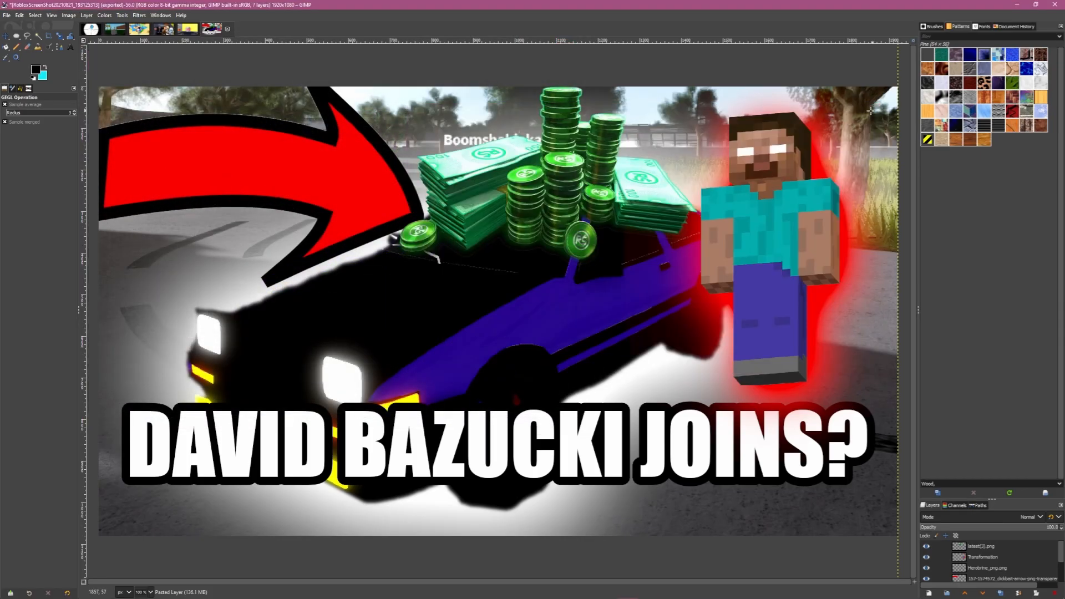
# Step: Review the other open Roblox images one by one, ending on the screenshot with the giant grey block hand
pyautogui.click(183, 33)
pyautogui.click(164, 30)
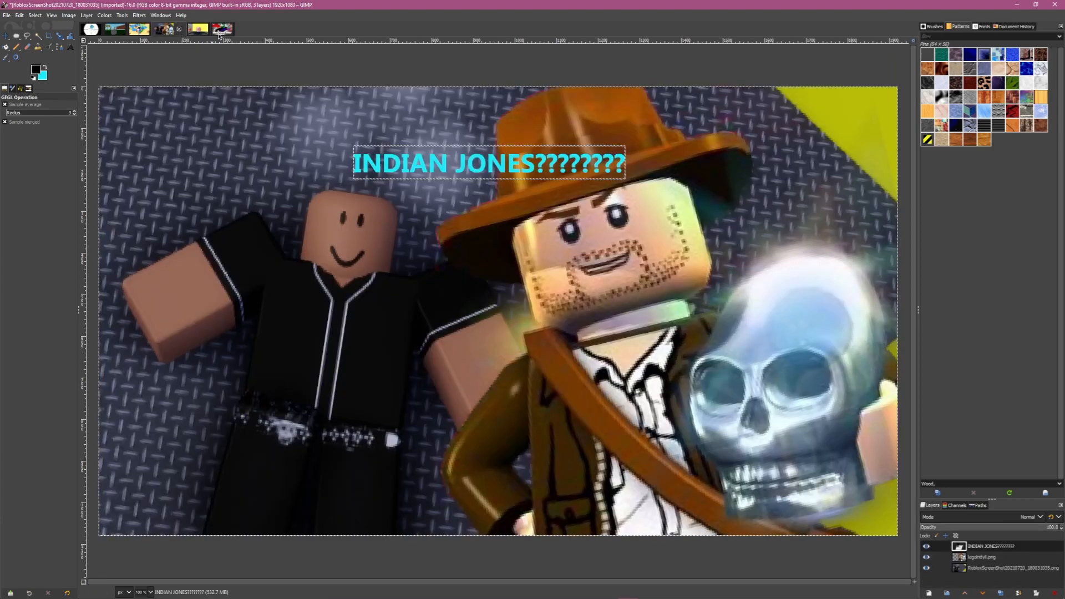
pyautogui.click(215, 33)
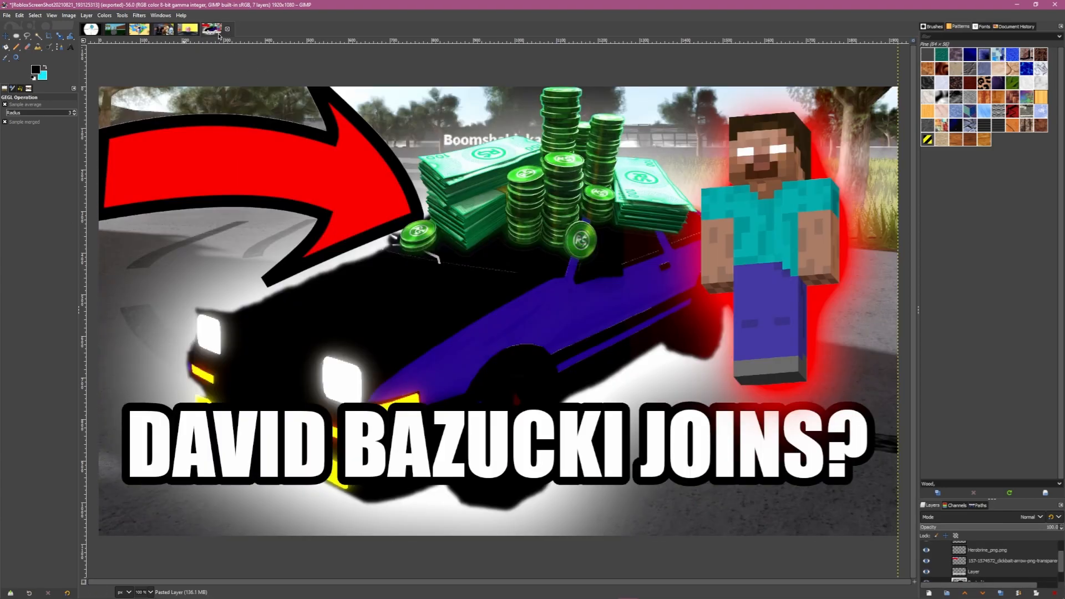
pyautogui.click(186, 32)
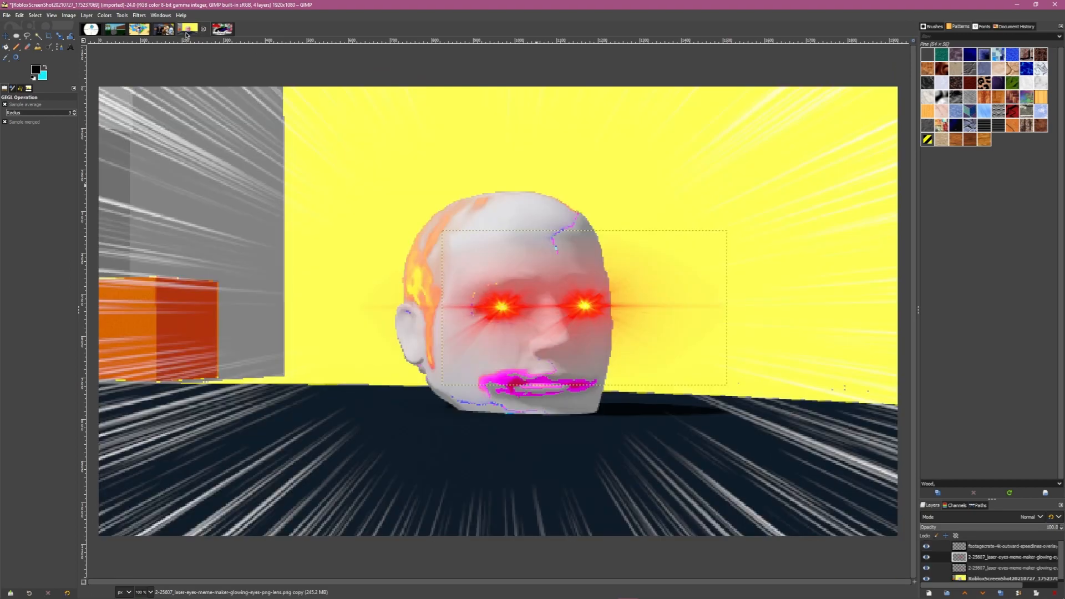
pyautogui.click(164, 31)
pyautogui.click(139, 28)
pyautogui.click(118, 32)
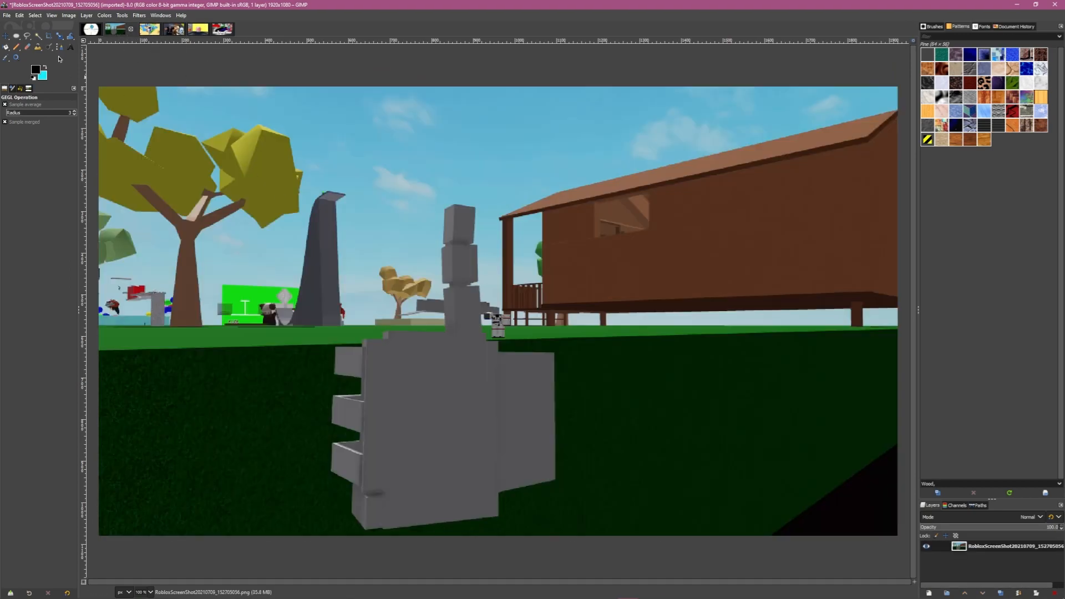